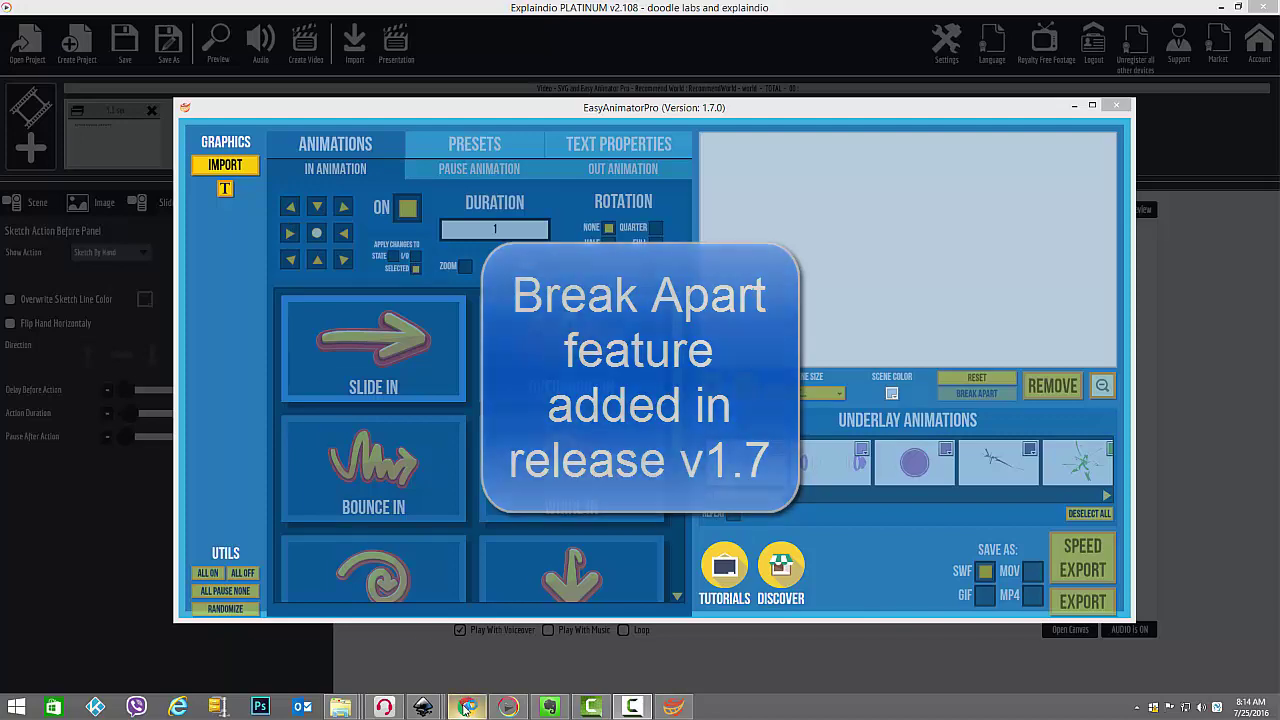
# Step: Import the round YouTube logo image onto the canvas and break it apart into separate layers
pyautogui.moveTo(463, 708)
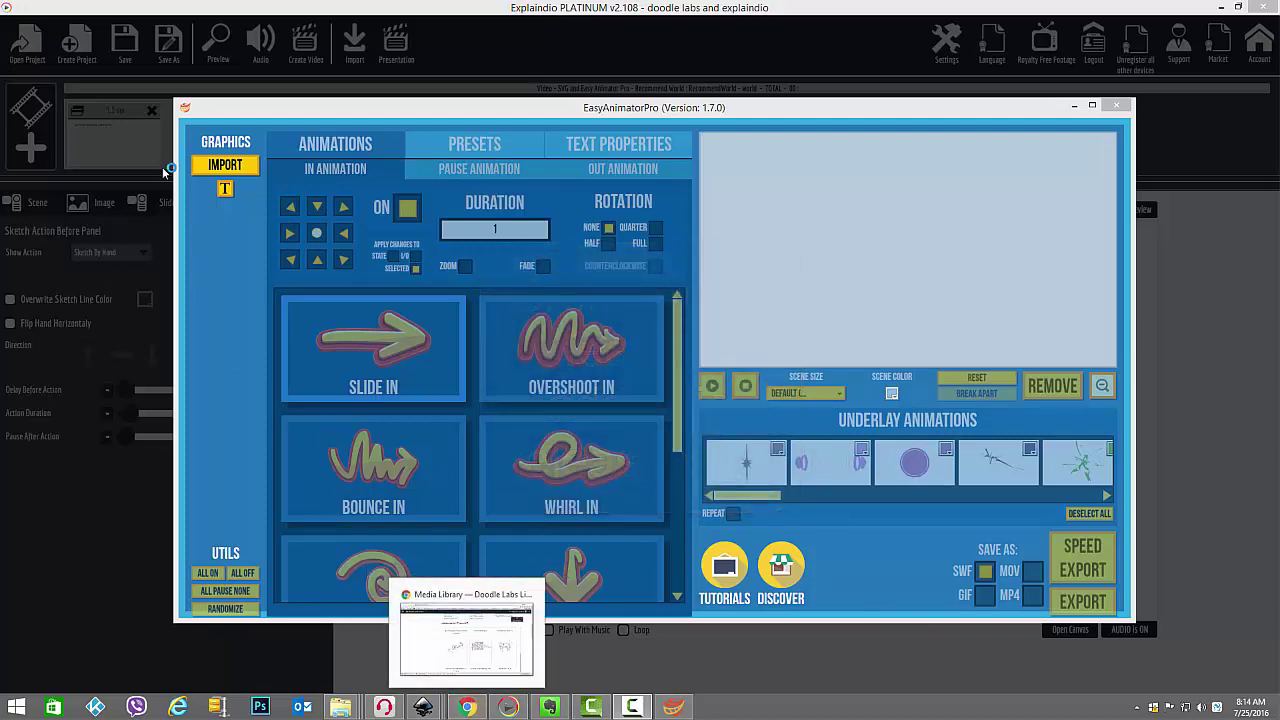
pyautogui.click(212, 166)
pyautogui.click(303, 108)
pyautogui.doubleClick(305, 104)
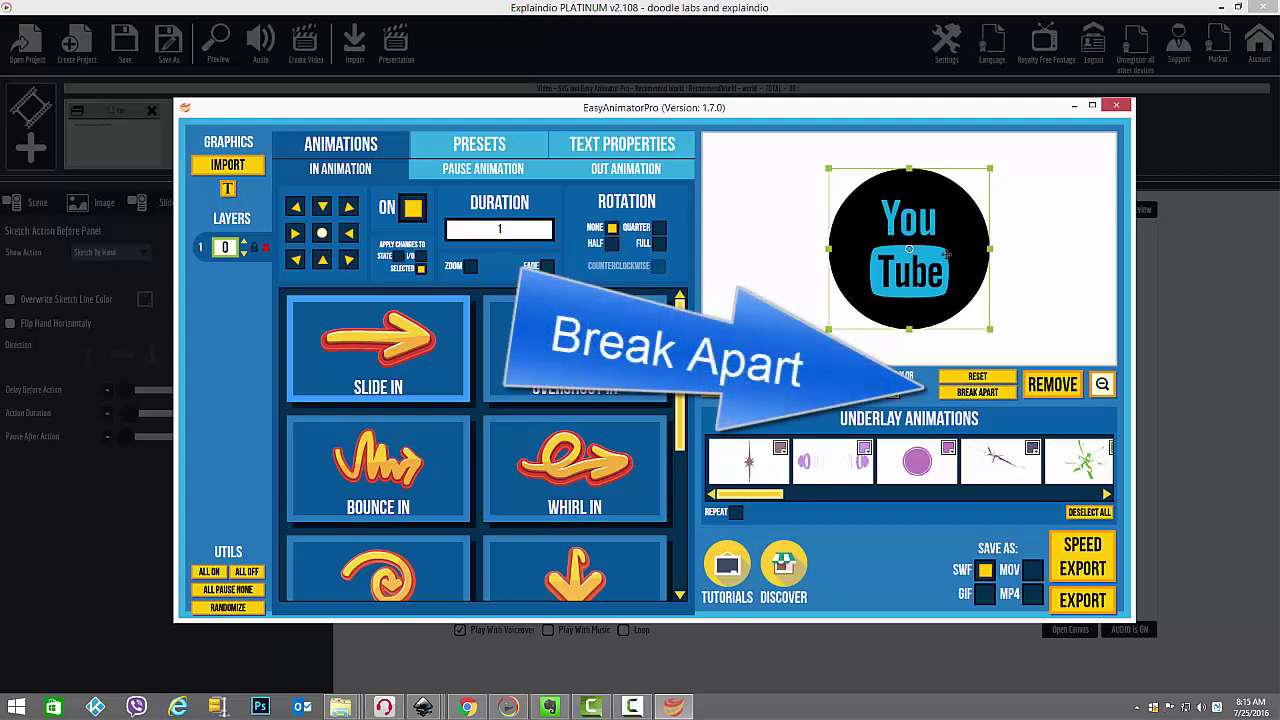
pyautogui.click(975, 393)
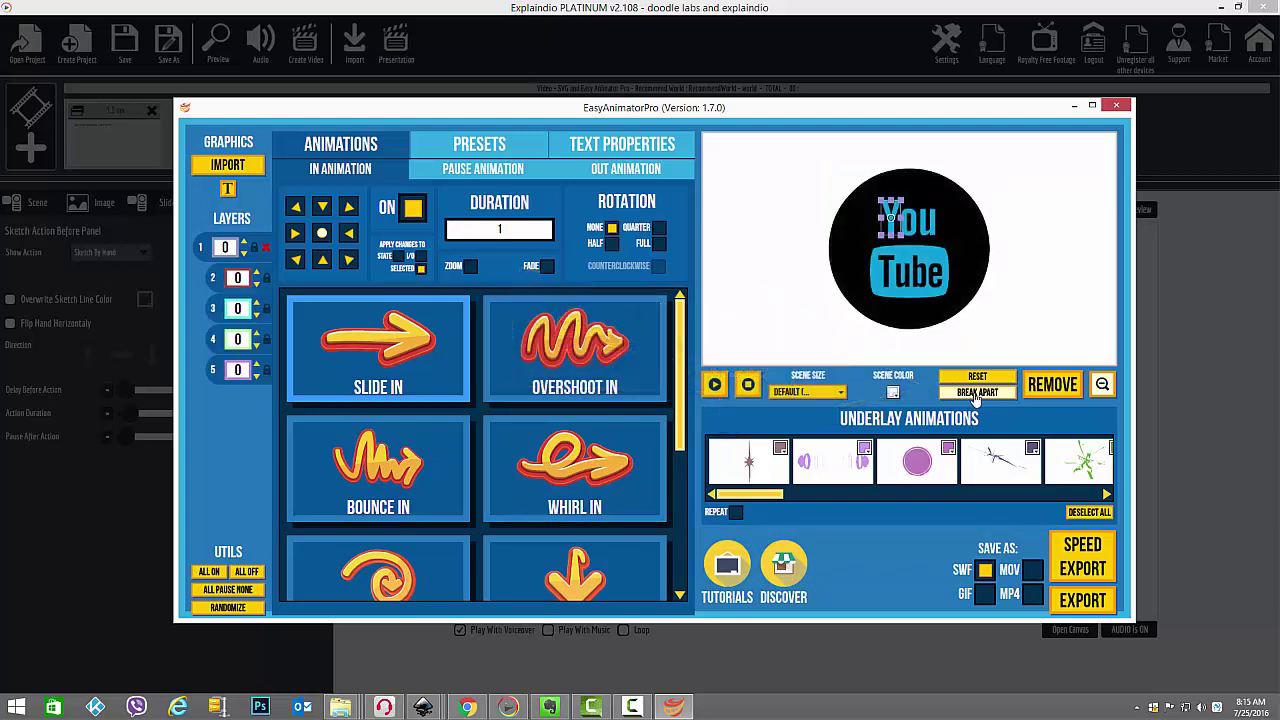
# Step: Examine the individual parts of the broken-apart logo by selecting its letters and layers 2 through 5
pyautogui.click(940, 290)
pyautogui.click(922, 232)
pyautogui.click(893, 226)
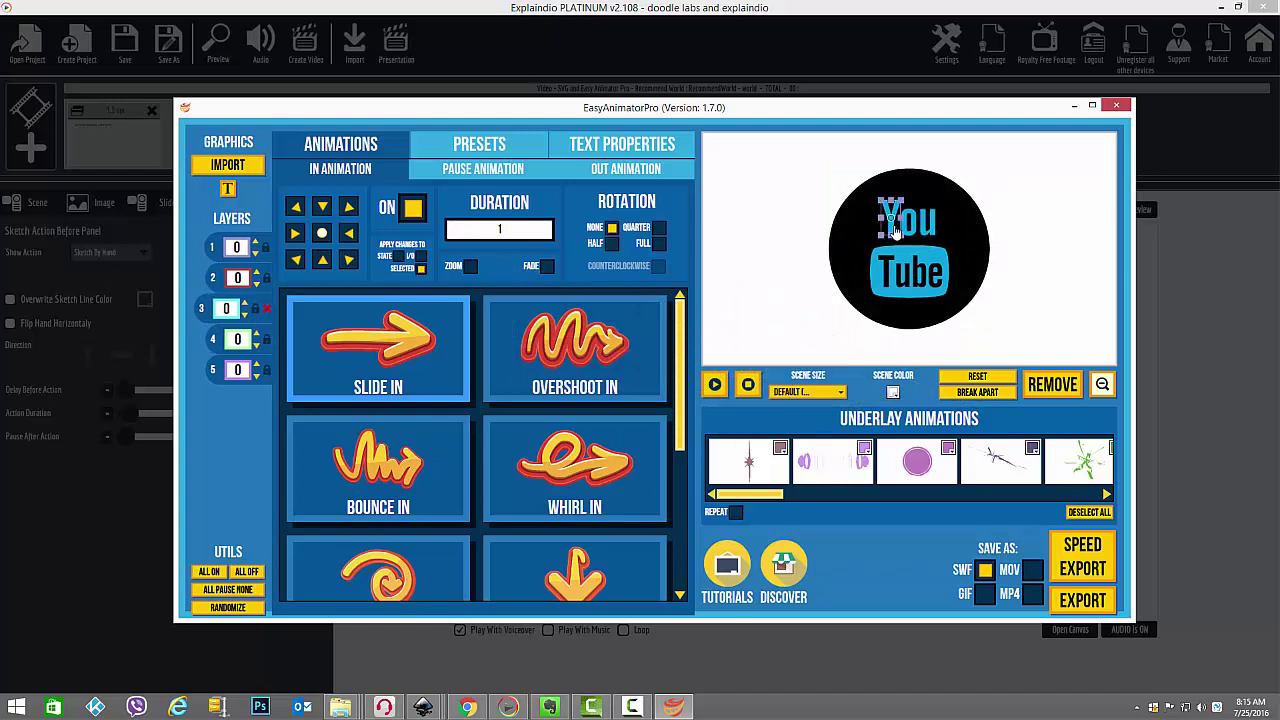
pyautogui.click(210, 279)
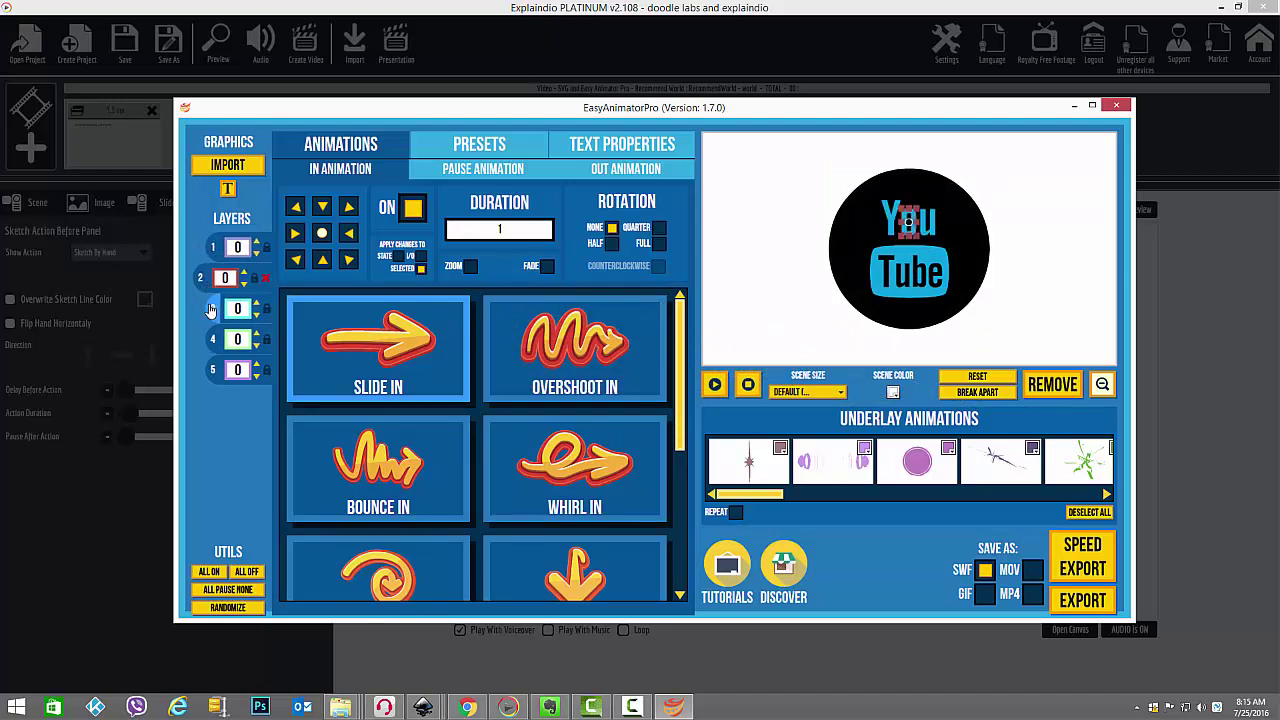
pyautogui.click(210, 312)
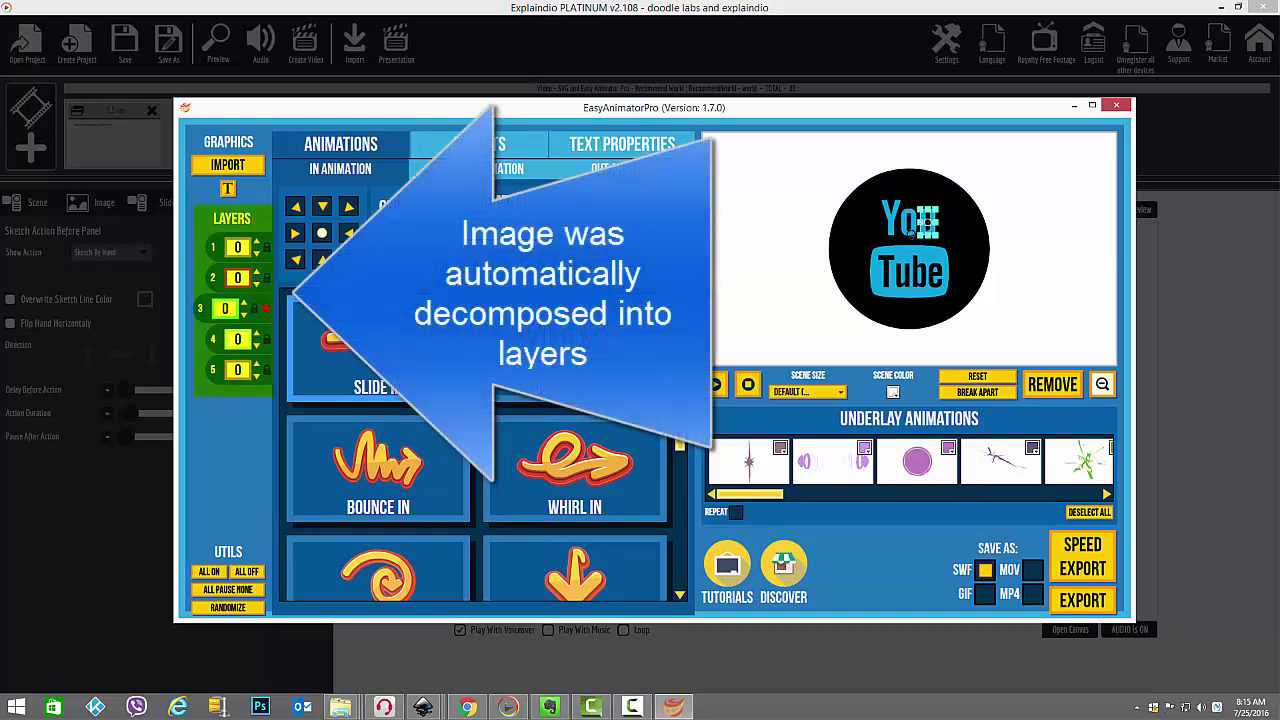
pyautogui.click(212, 340)
pyautogui.click(212, 370)
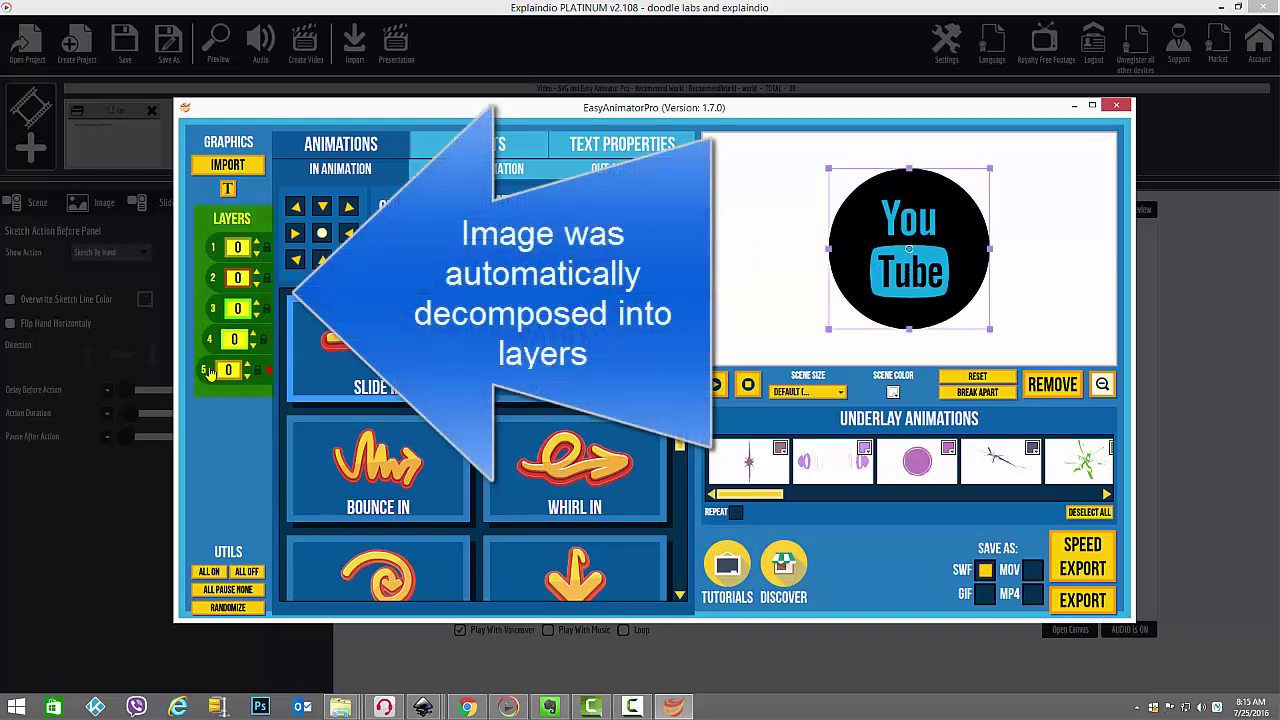
# Step: Randomize the animations of all logo layers and choose MOV as the export format
pyautogui.click(228, 608)
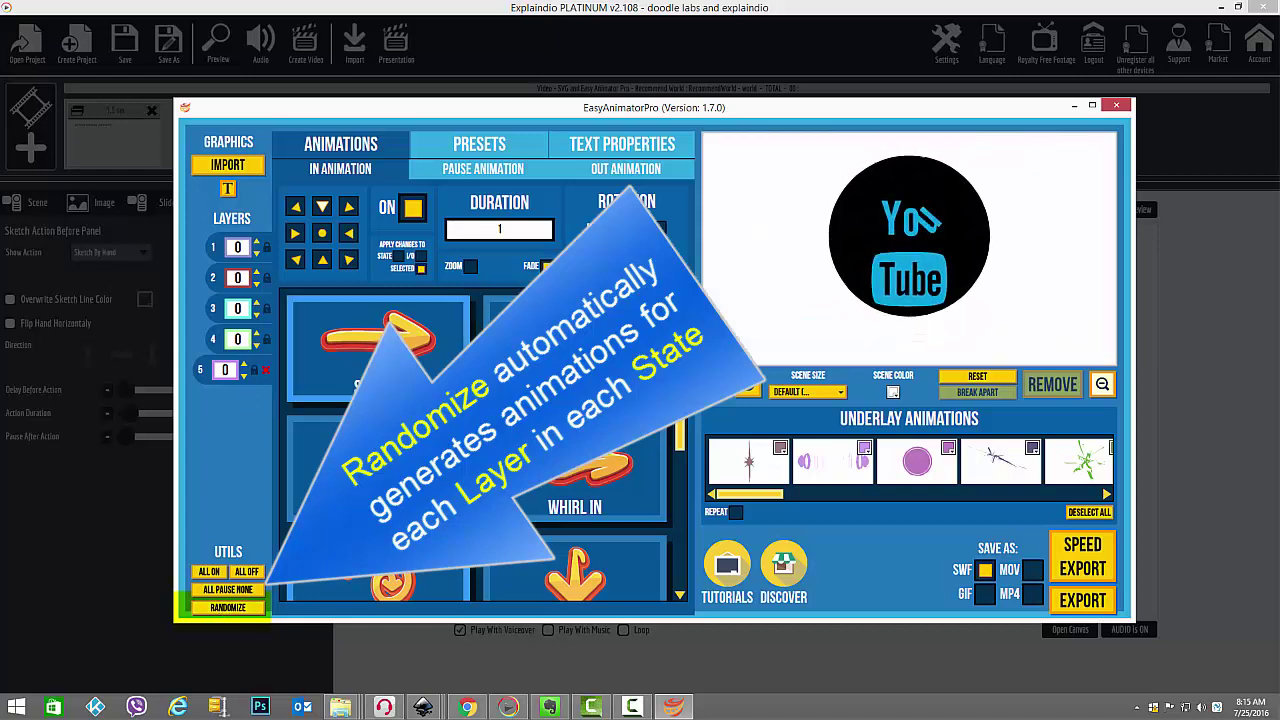
pyautogui.click(1032, 571)
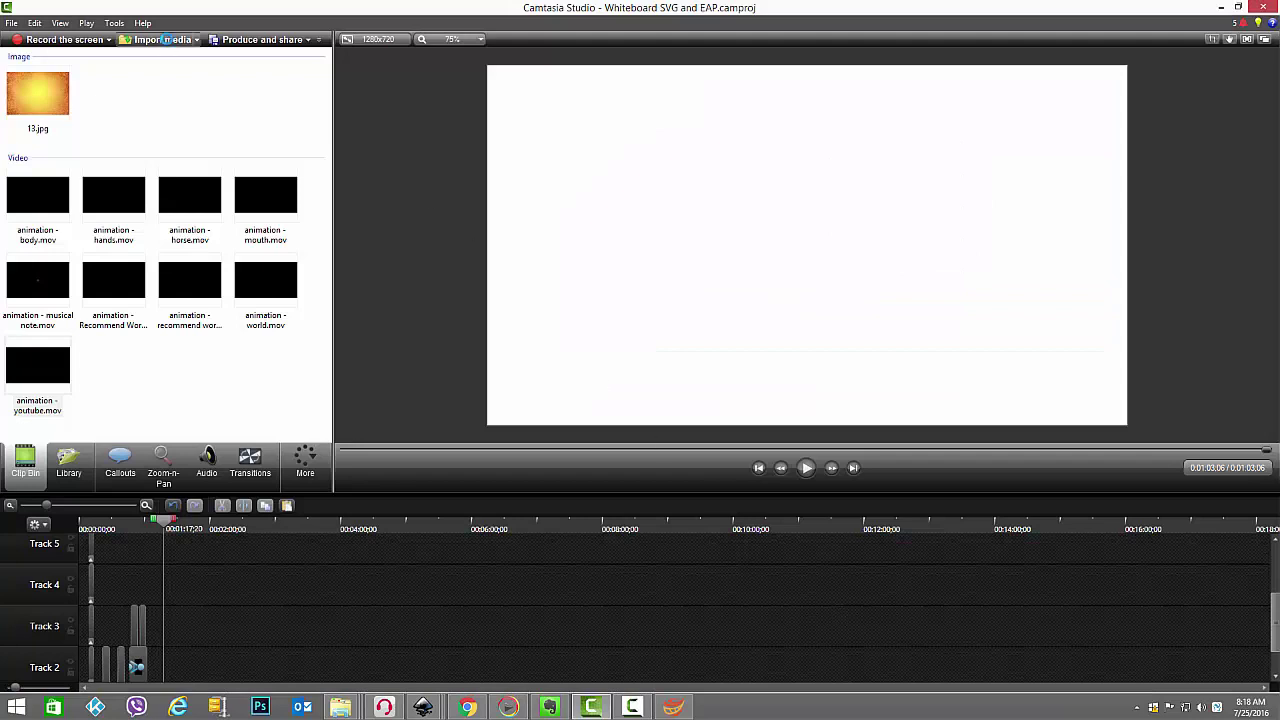
# Step: In Camtasia Studio, import the video file animation - youtube v2 into the project's media
pyautogui.click(167, 43)
pyautogui.click(305, 120)
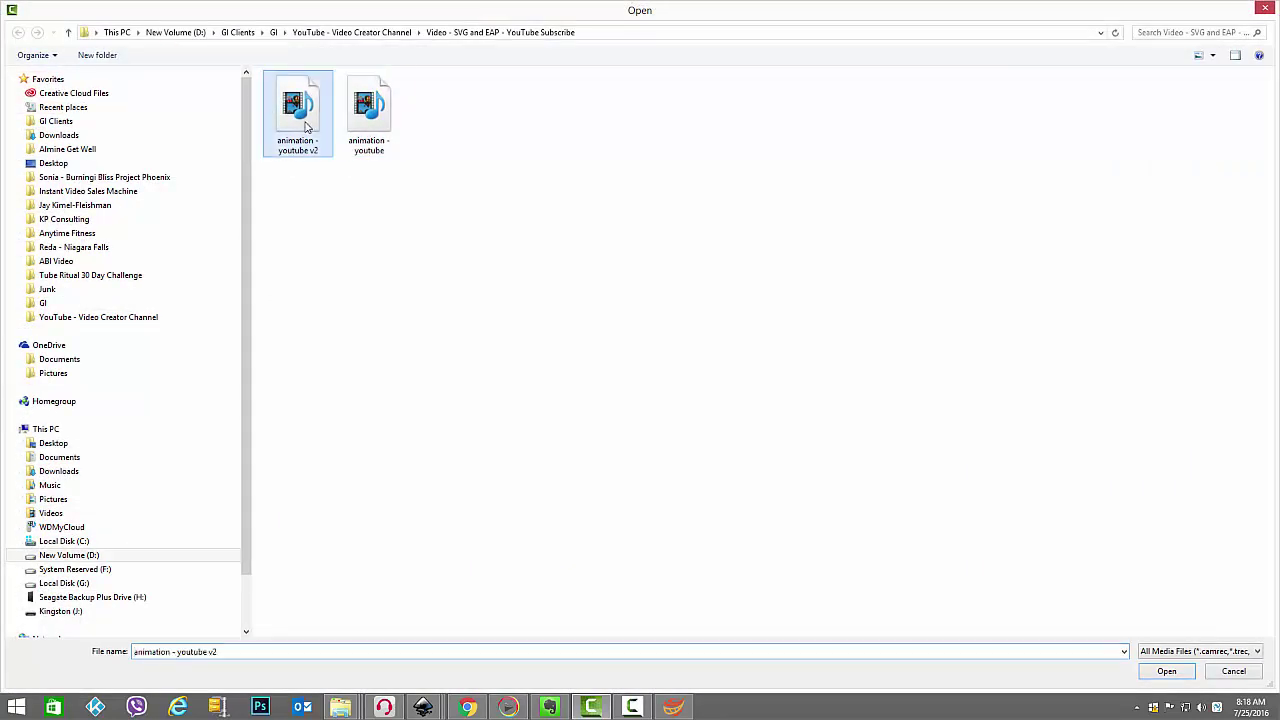
pyautogui.click(1166, 671)
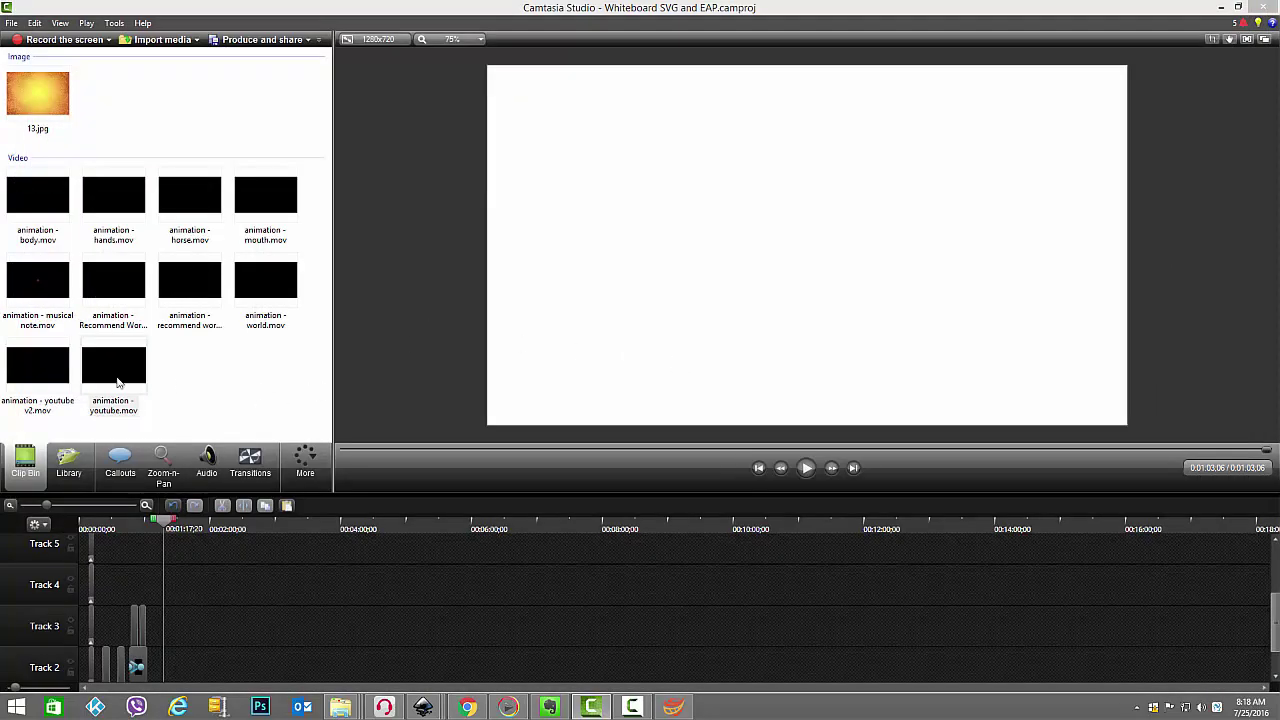
# Step: Place the animation - youtube.mov clip on Track 2, beyond the existing clips
pyautogui.moveTo(119, 380); pyautogui.dragTo(131, 410)
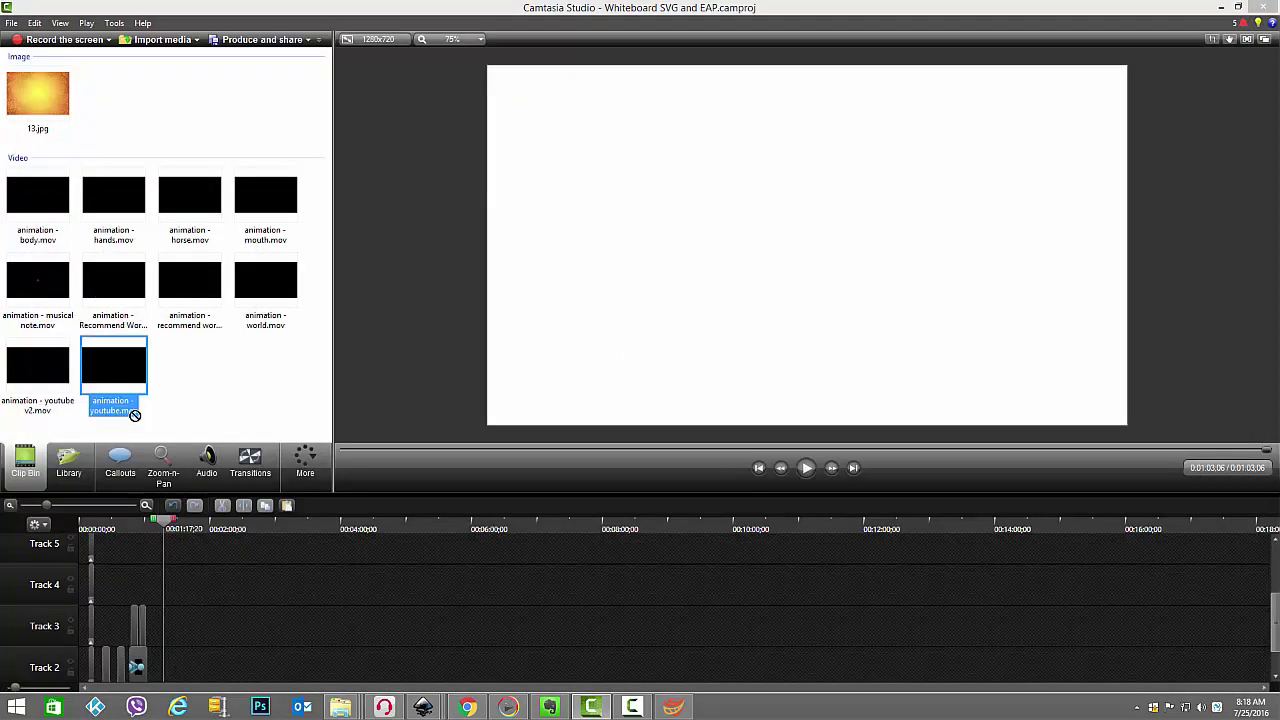
pyautogui.moveTo(134, 415)
pyautogui.mouseDown()
pyautogui.moveTo(192, 572)
pyautogui.moveTo(204, 640)
pyautogui.moveTo(183, 660)
pyautogui.mouseUp()
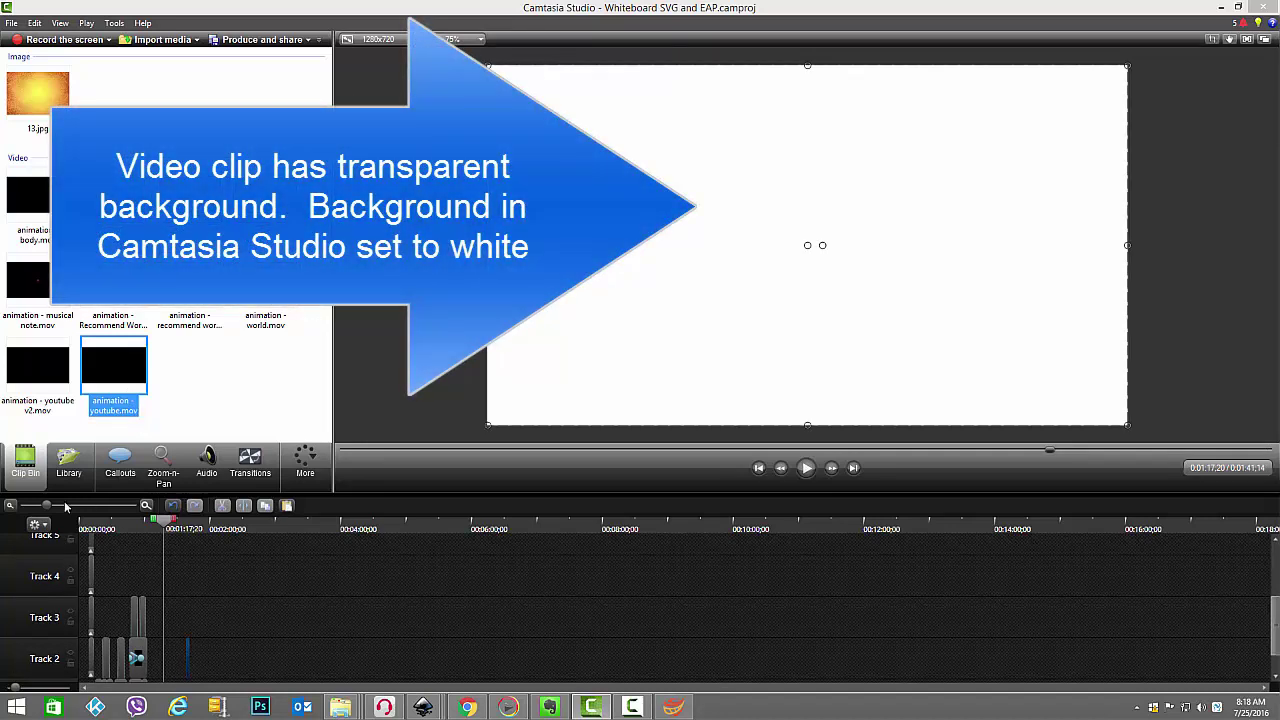
# Step: Play the newly placed YouTube animation clip from its start, then replay it
pyautogui.moveTo(46, 508); pyautogui.dragTo(72, 507)
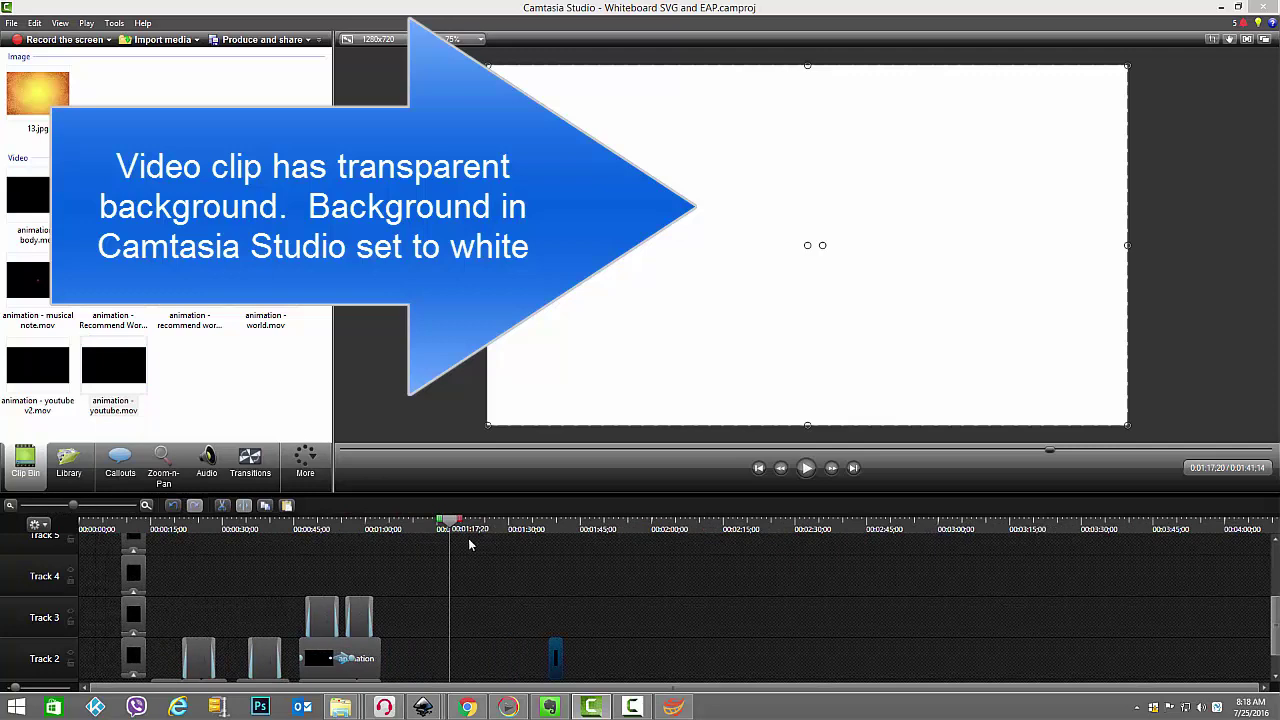
pyautogui.moveTo(450, 527); pyautogui.dragTo(550, 527)
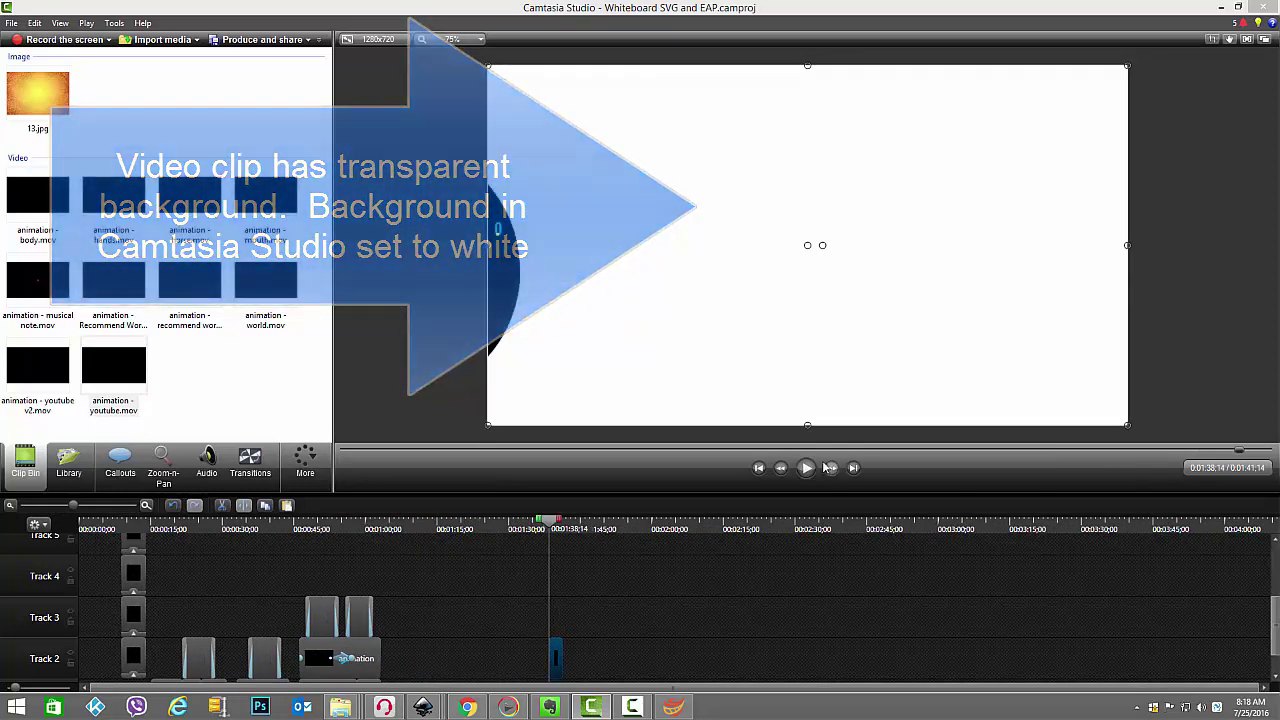
pyautogui.click(808, 468)
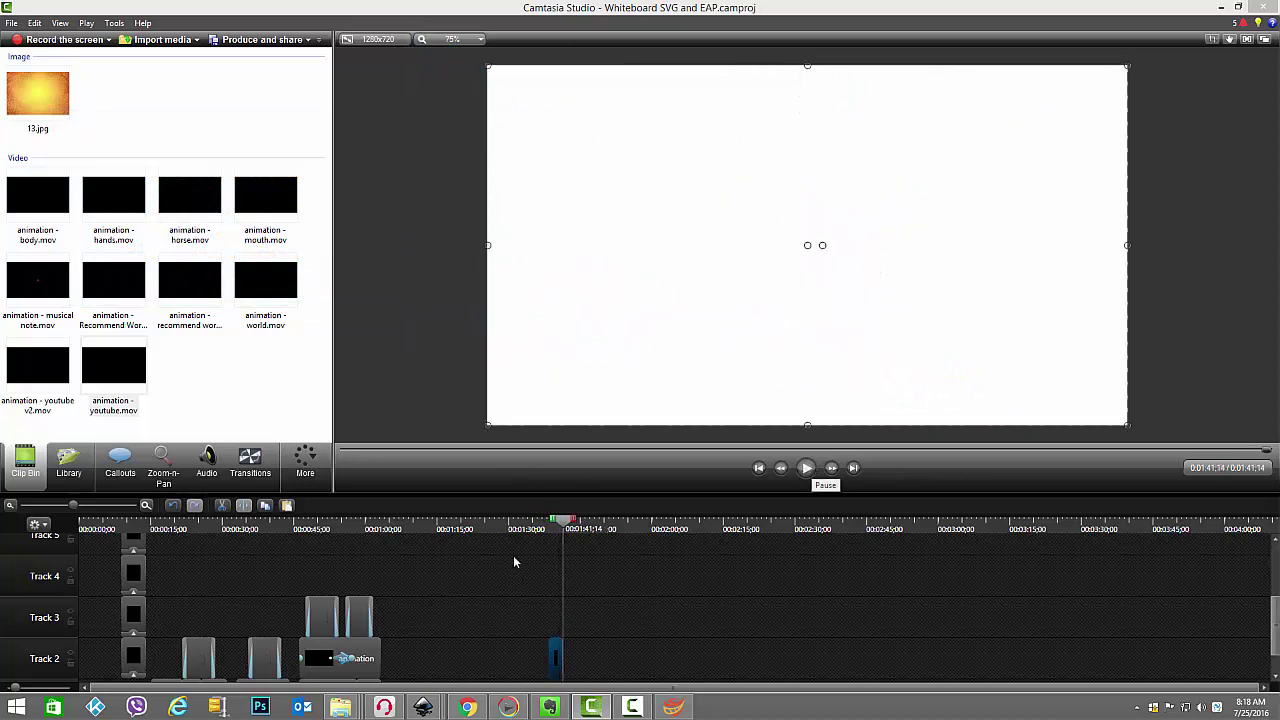
pyautogui.moveTo(565, 528); pyautogui.dragTo(551, 528)
pyautogui.click(806, 468)
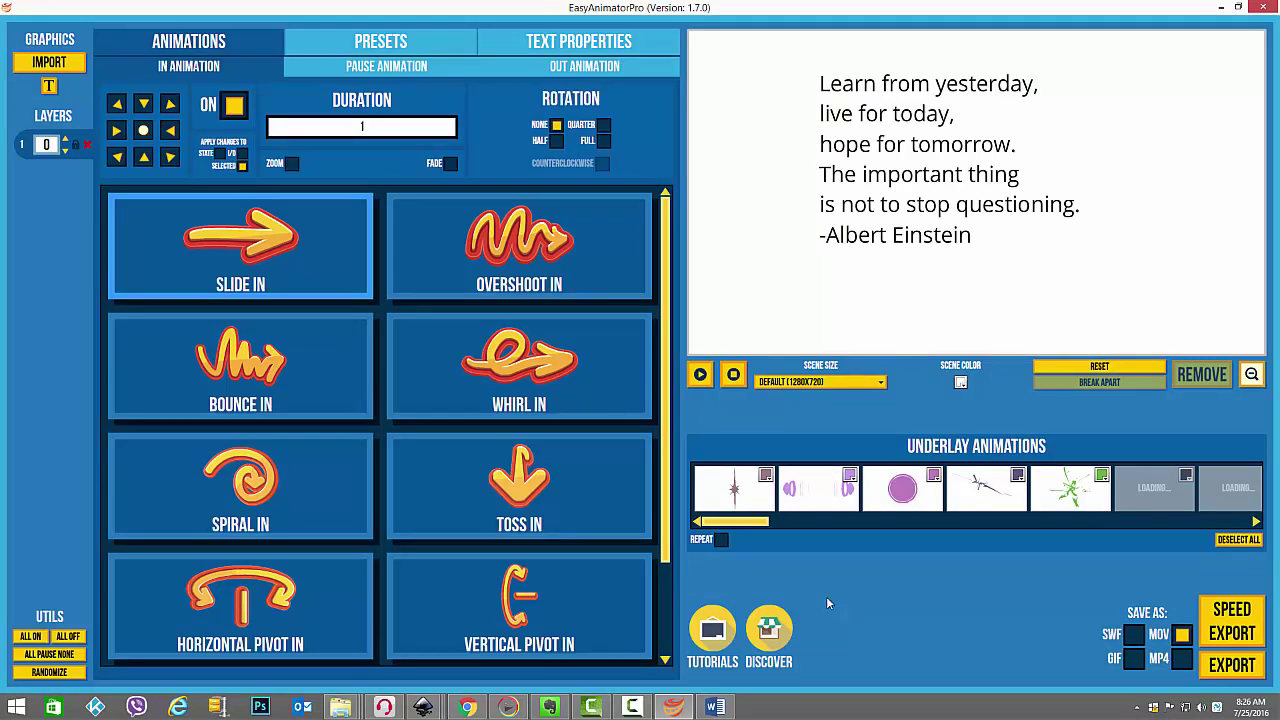
pyautogui.click(856, 155)
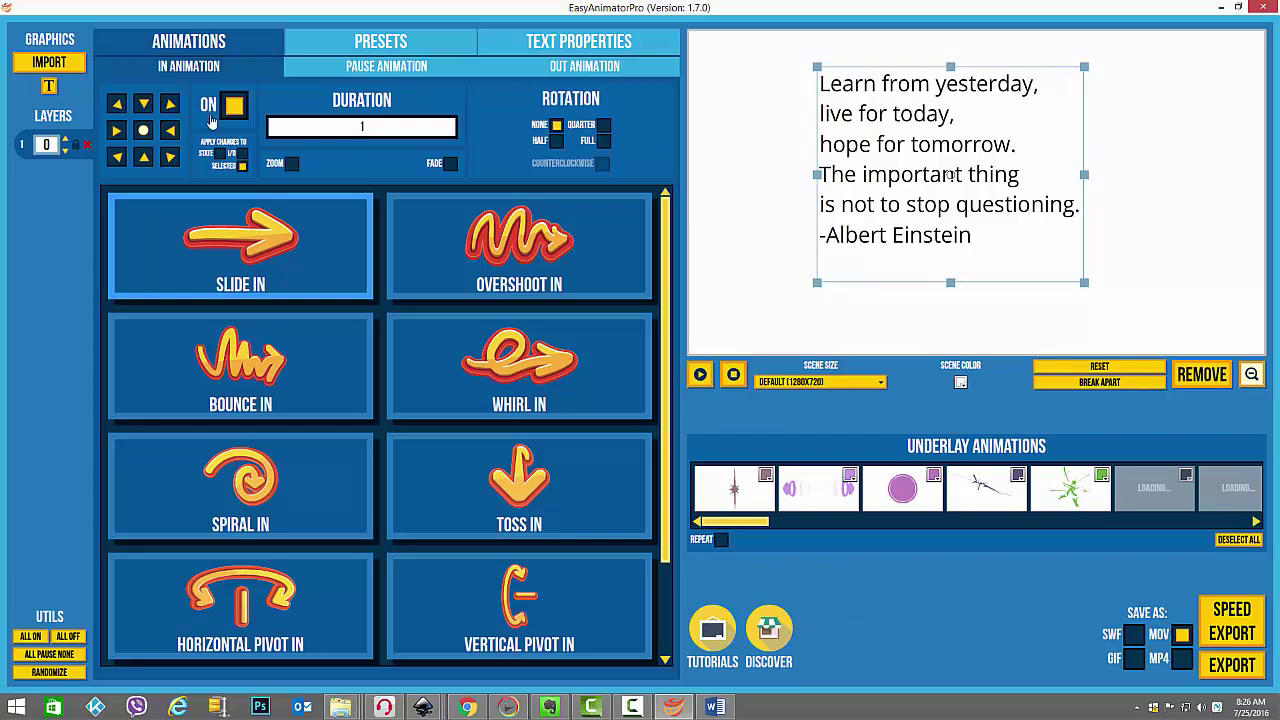
pyautogui.click(47, 88)
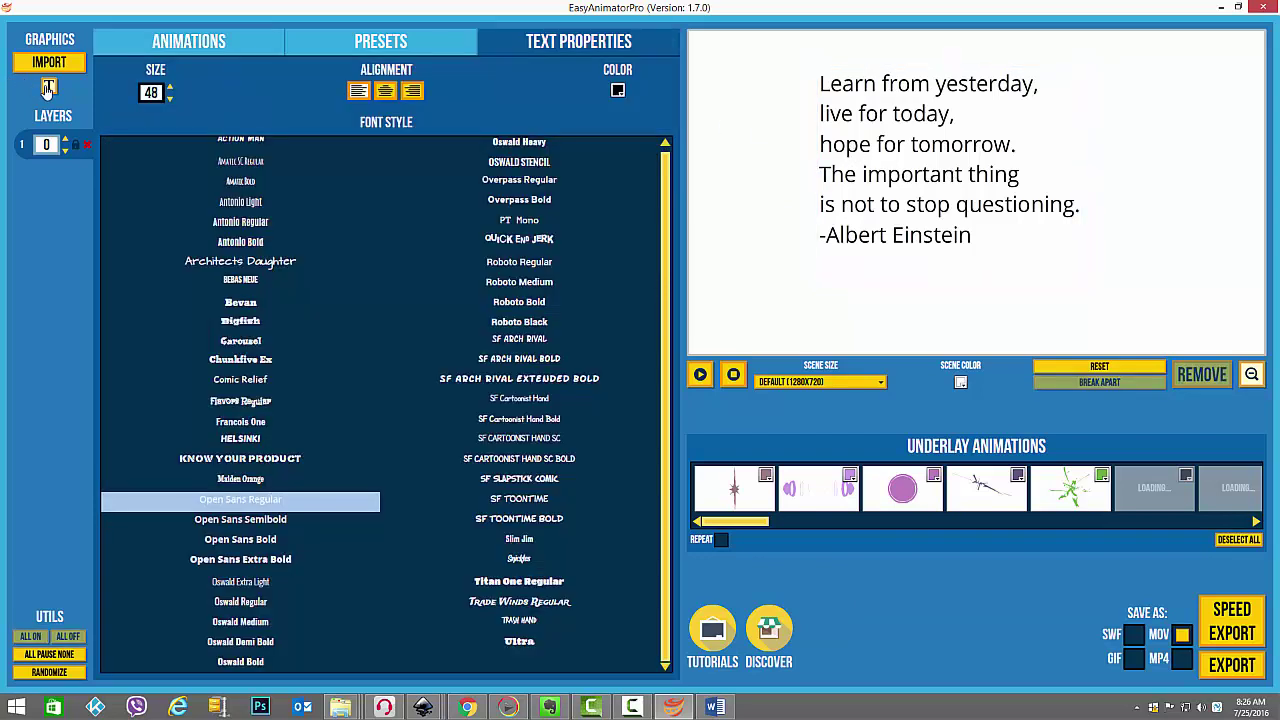
pyautogui.click(47, 88)
# Step: Break the Albert Einstein quote text apart into lines
pyautogui.click(832, 139)
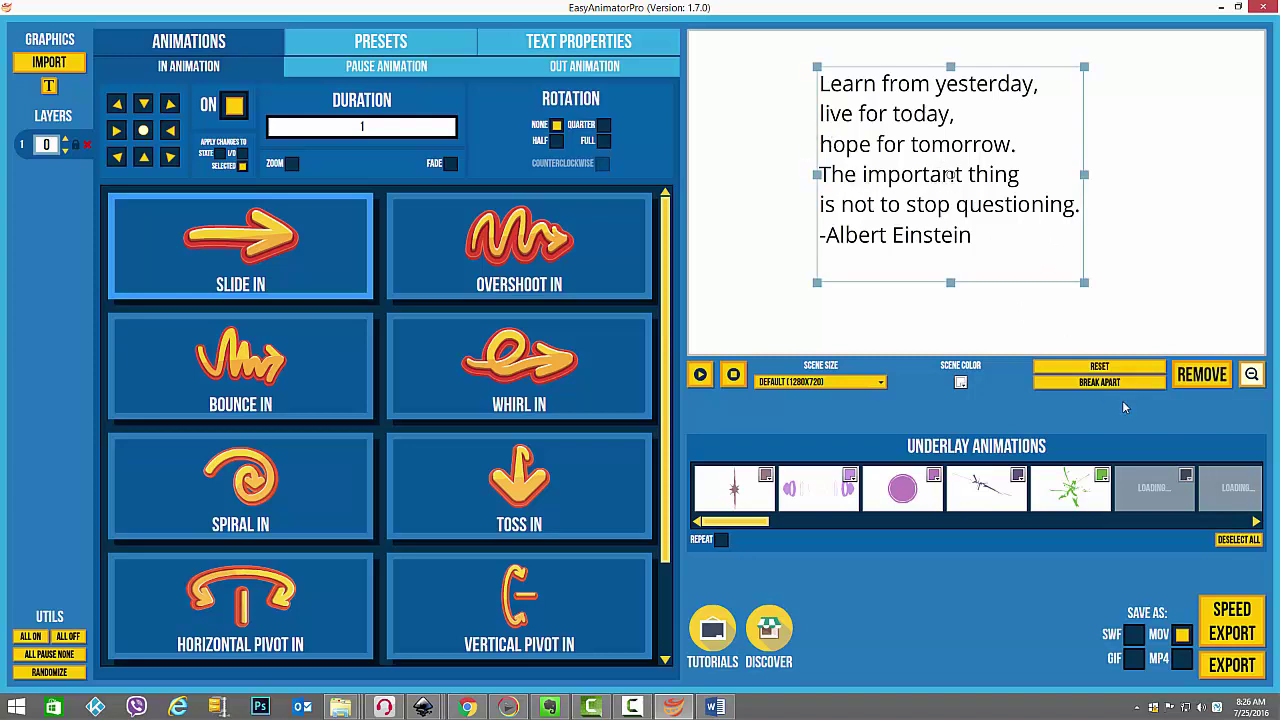
pyautogui.click(1094, 384)
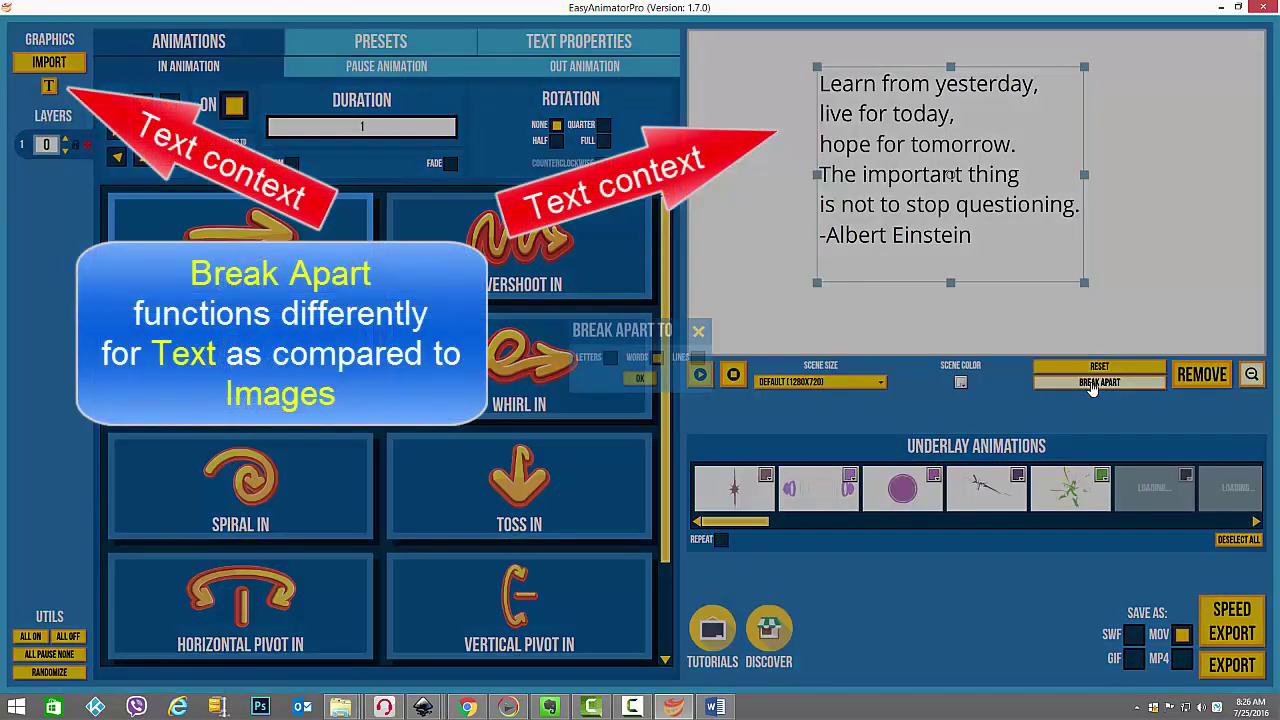
pyautogui.click(656, 358)
pyautogui.click(696, 359)
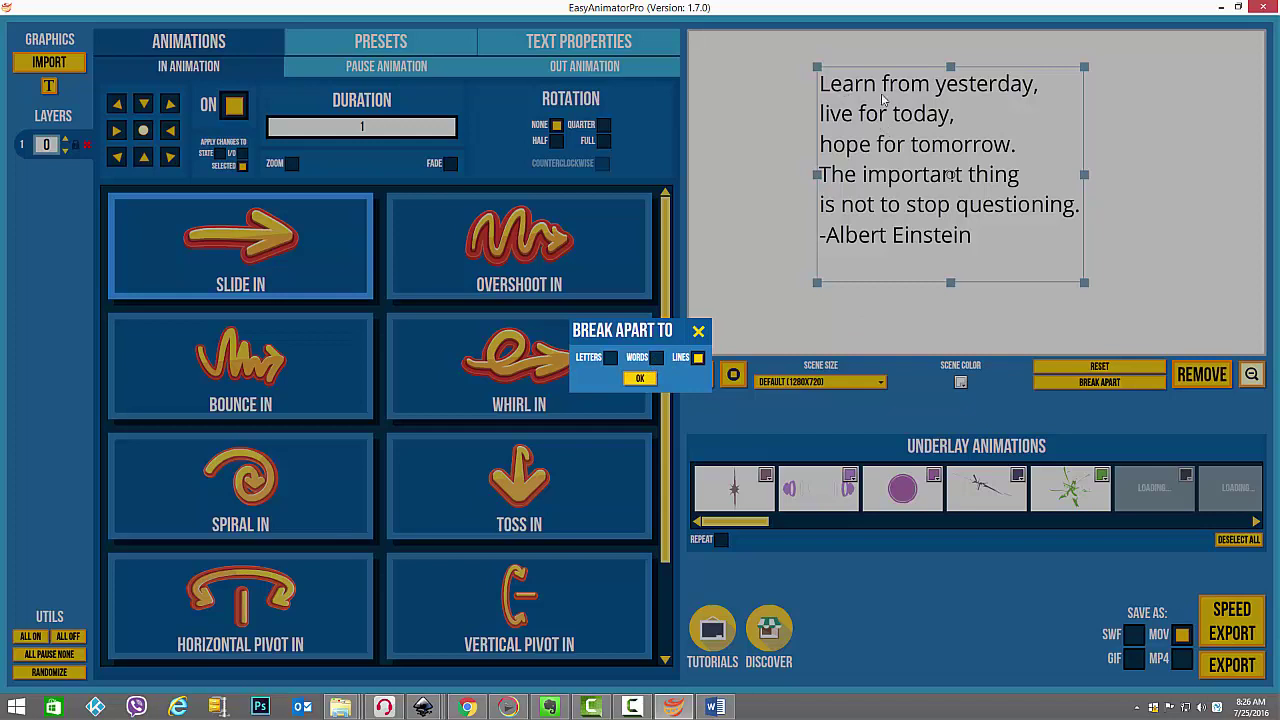
pyautogui.click(641, 378)
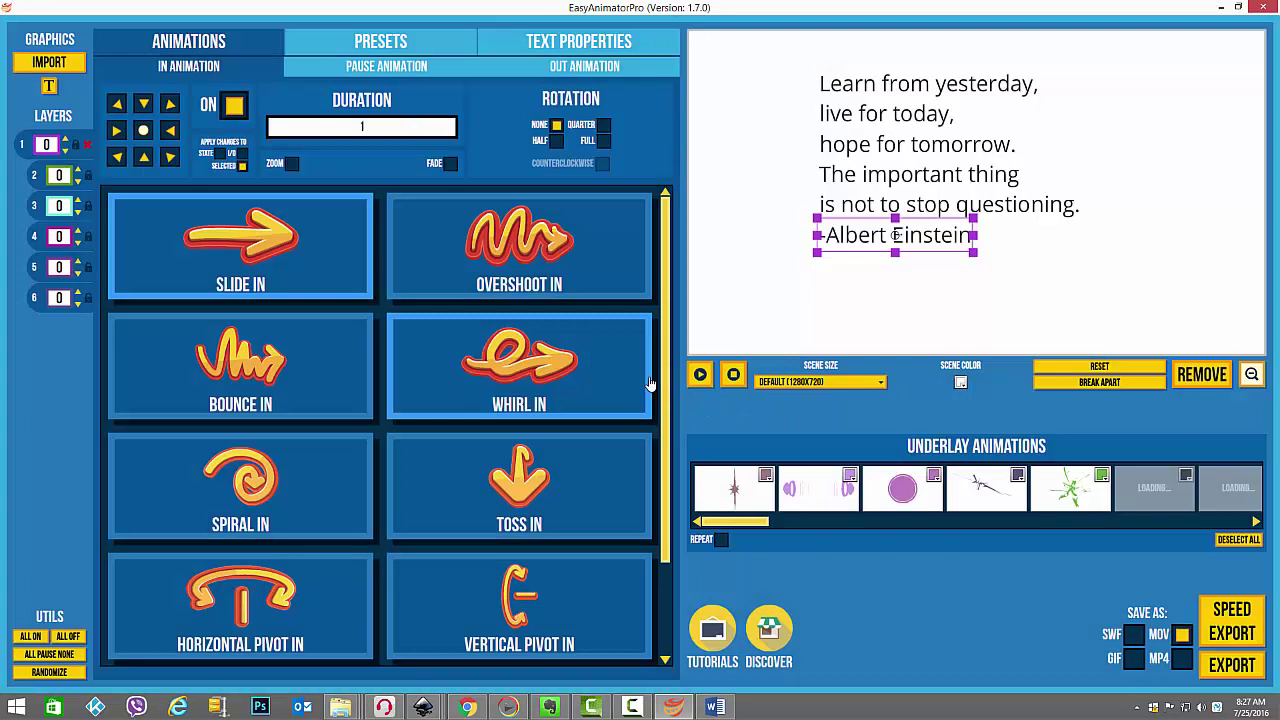
# Step: Randomize the animations of the text line layers three times to generate different variations
pyautogui.click(973, 309)
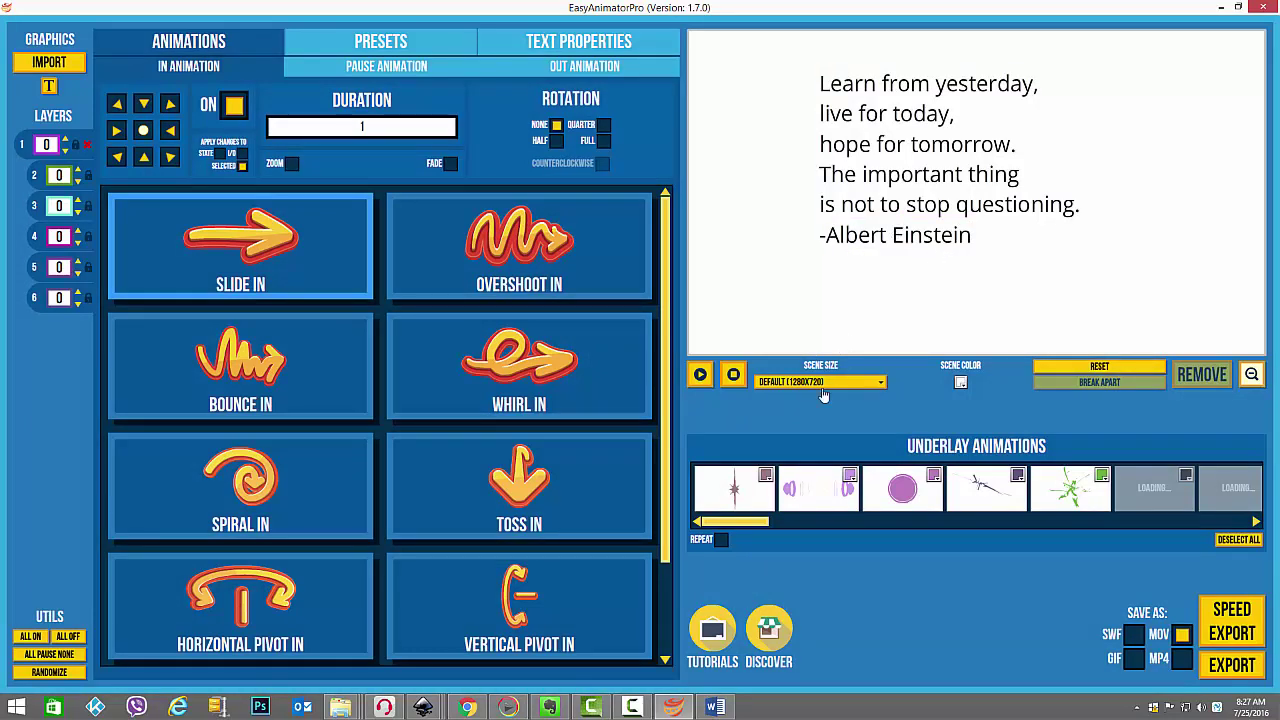
pyautogui.click(48, 673)
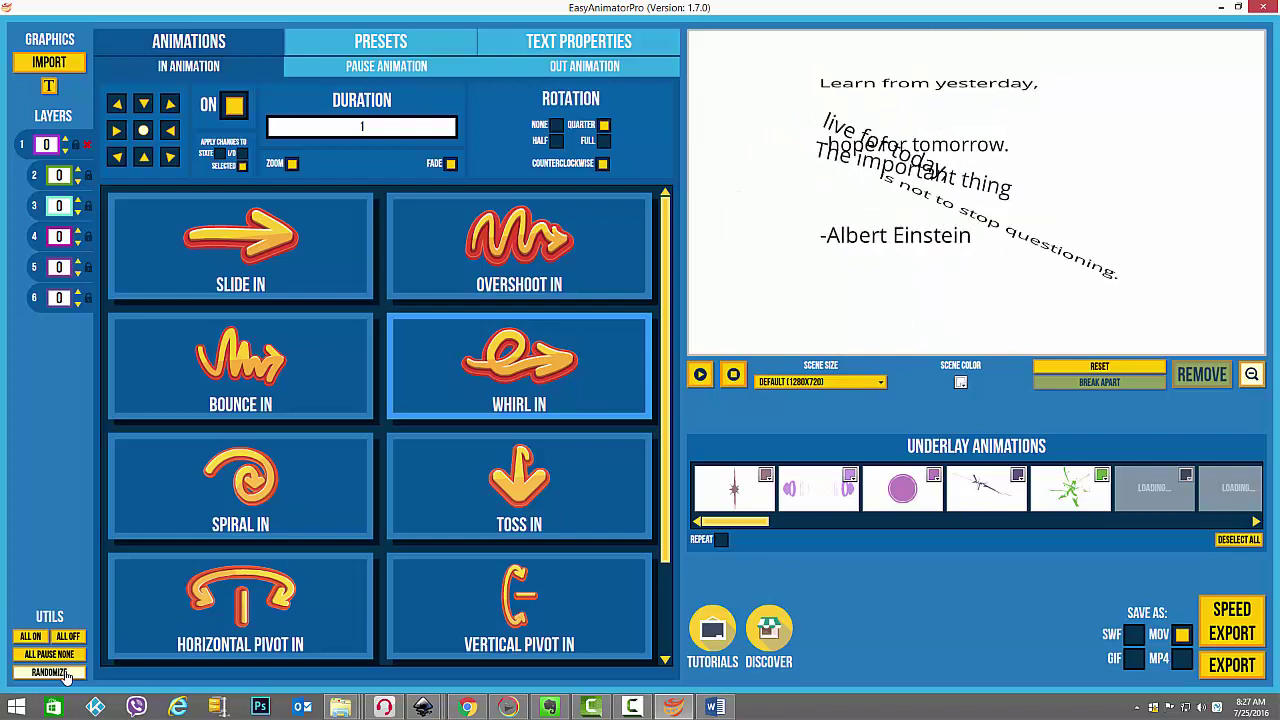
pyautogui.click(66, 675)
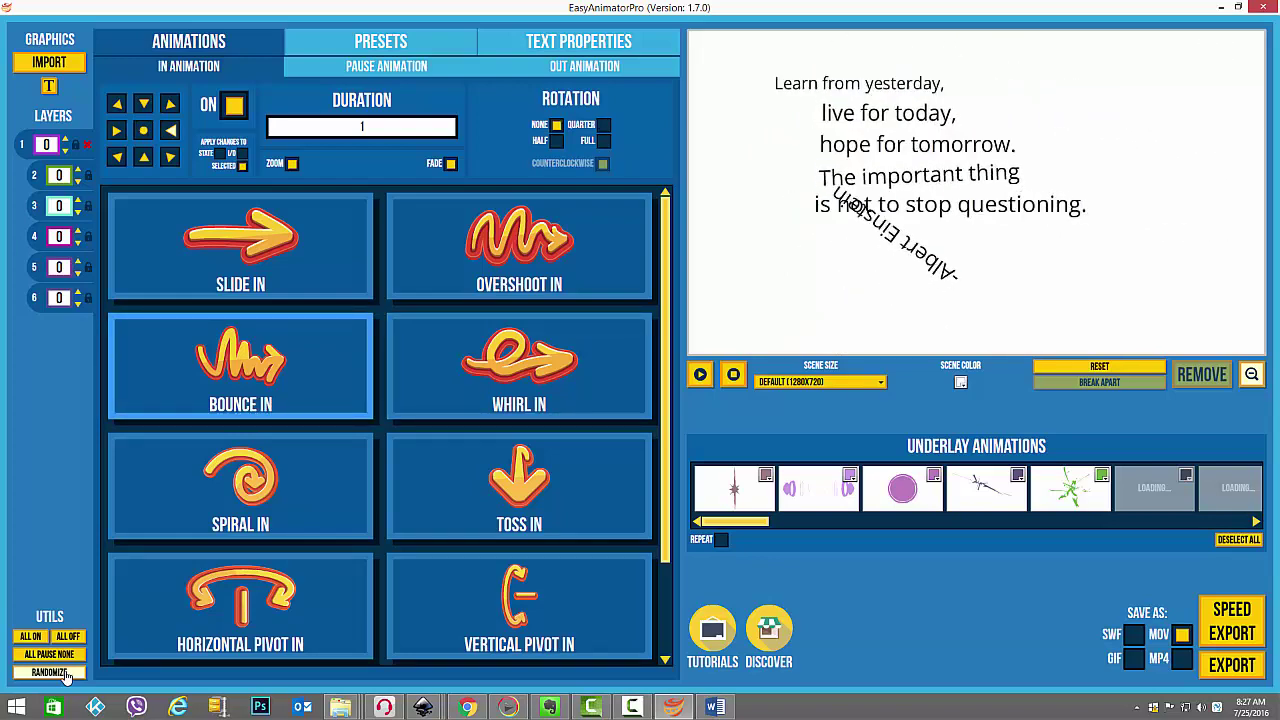
pyautogui.click(66, 675)
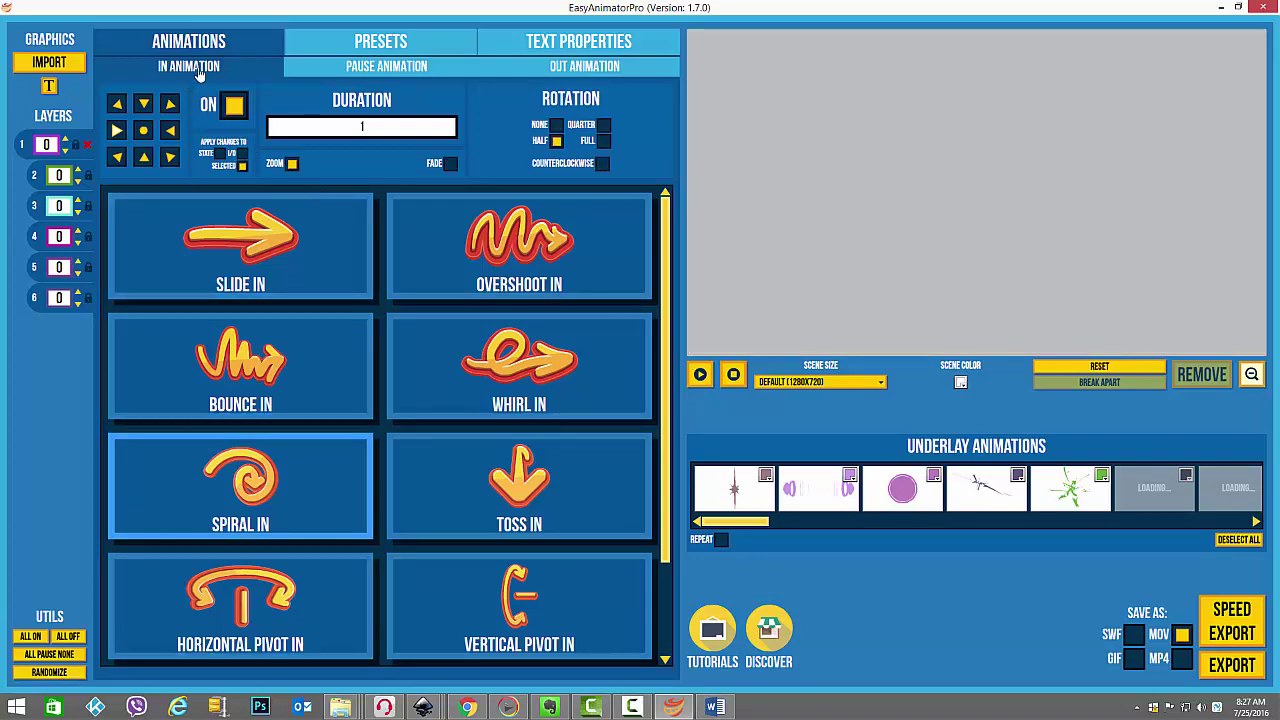
# Step: Review the pause and out animation settings of the first line layer and stop the preview
pyautogui.click(365, 70)
pyautogui.click(553, 70)
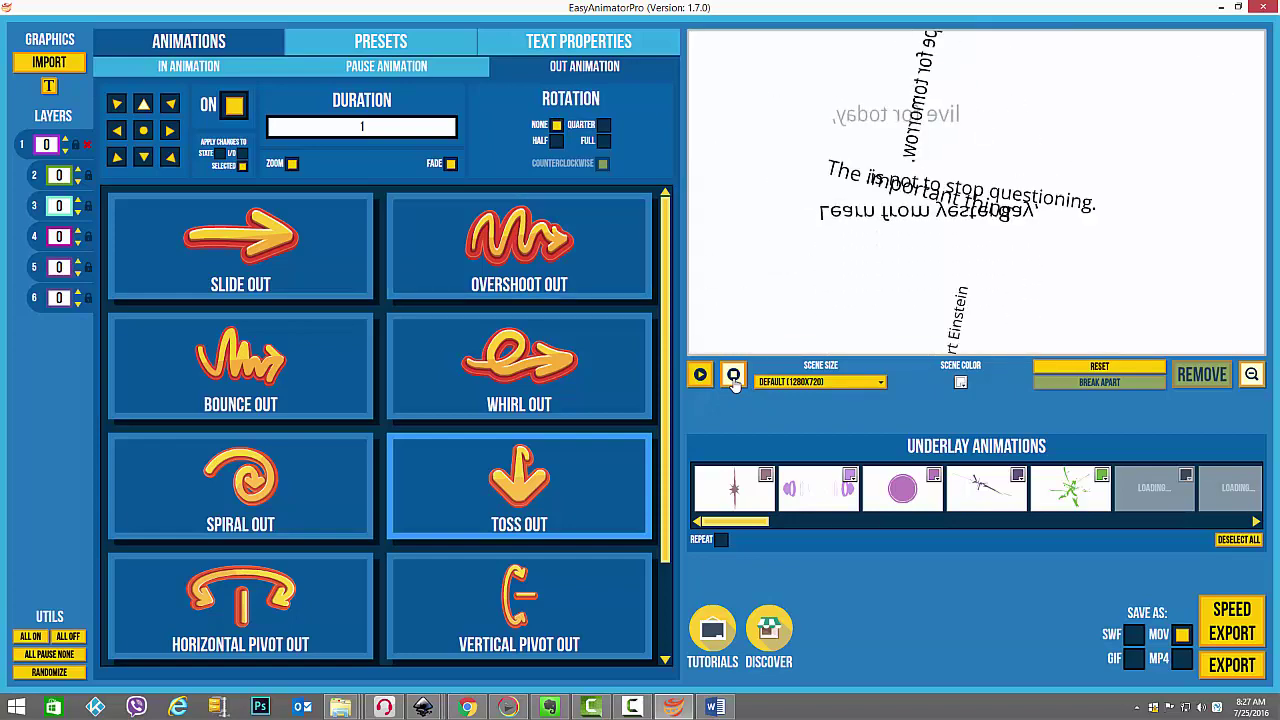
pyautogui.click(733, 378)
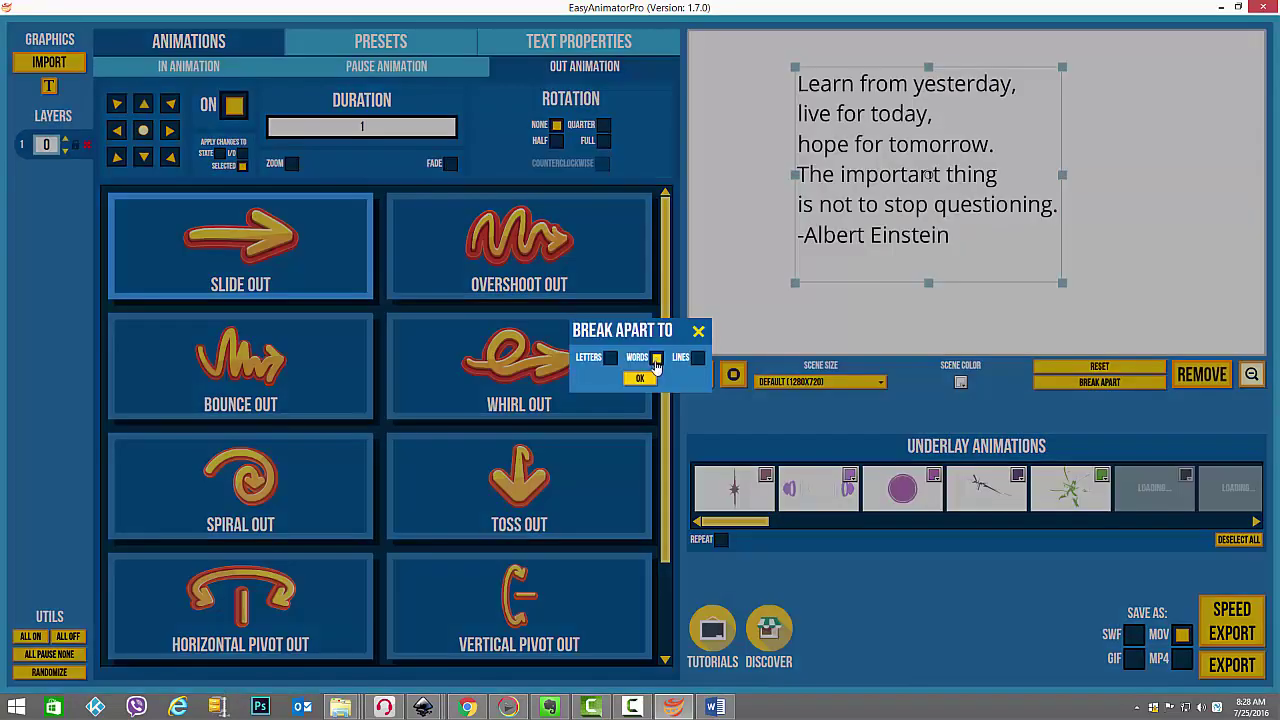
# Step: Break the quote text apart into words and randomize the animations of the word layers
pyautogui.click(641, 380)
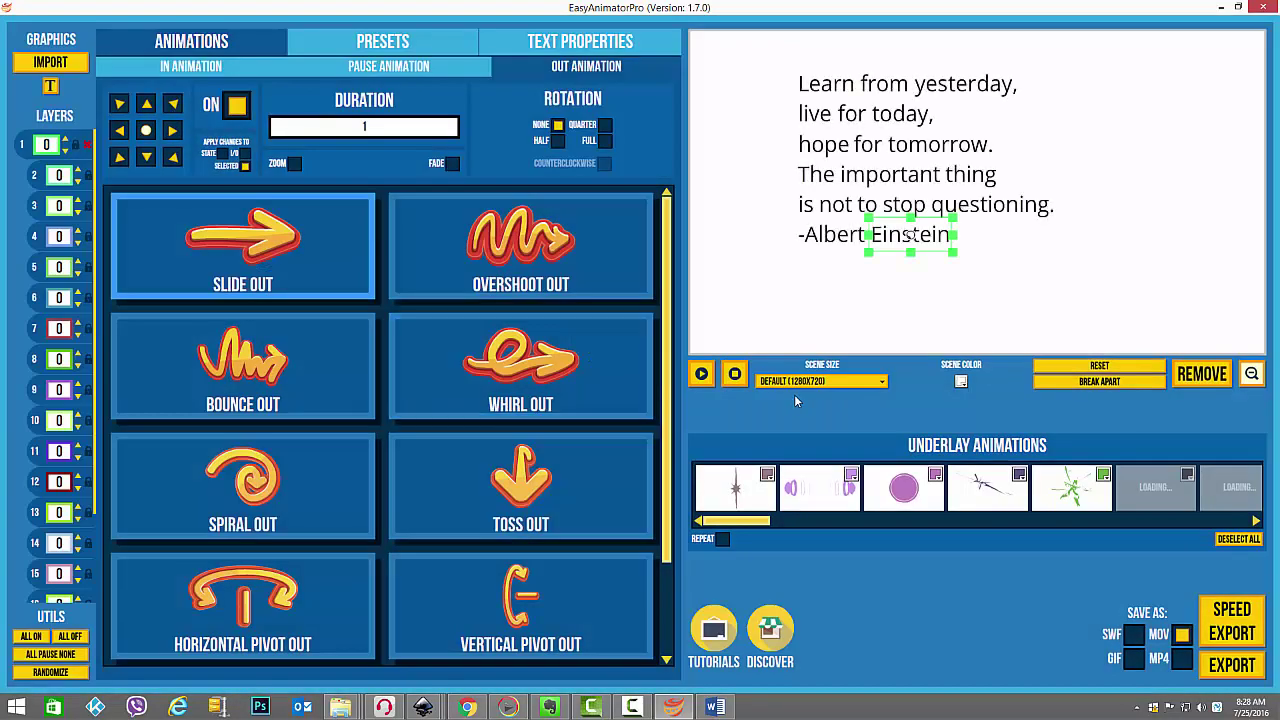
pyautogui.click(48, 674)
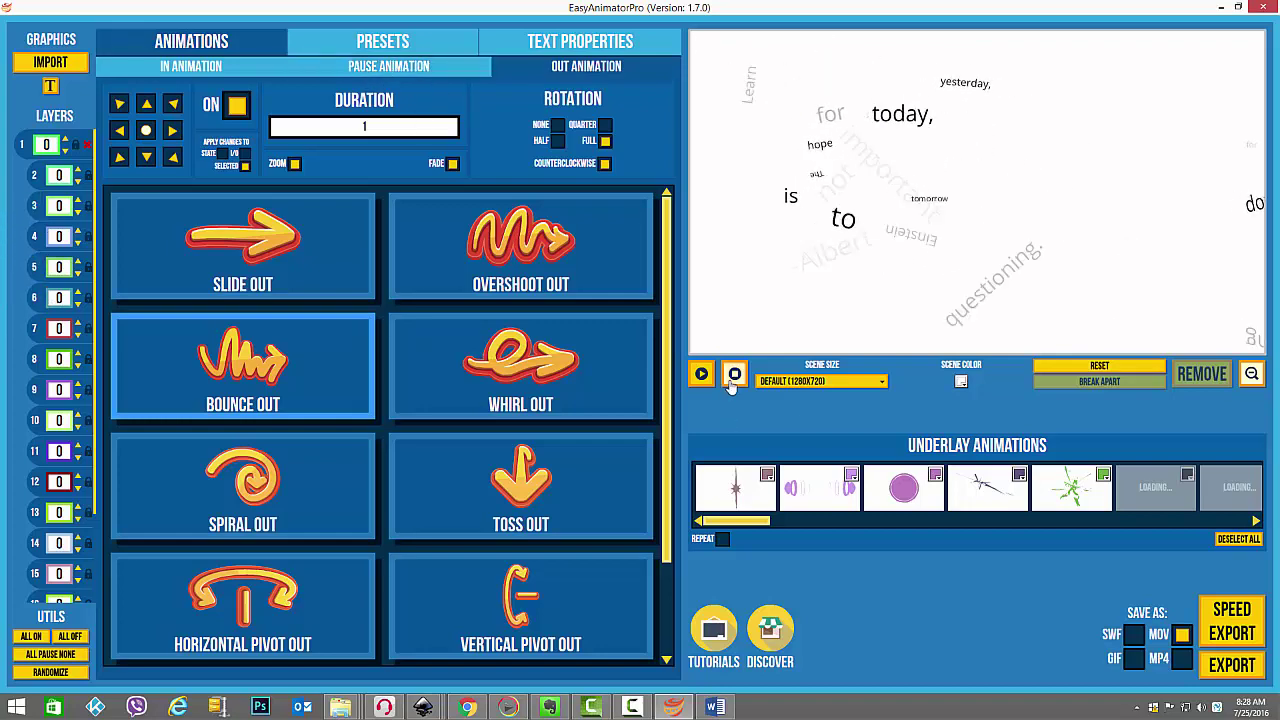
# Step: Set the pause animation to None with a duration of 3 for the whole state, and preview the result
pyautogui.click(390, 67)
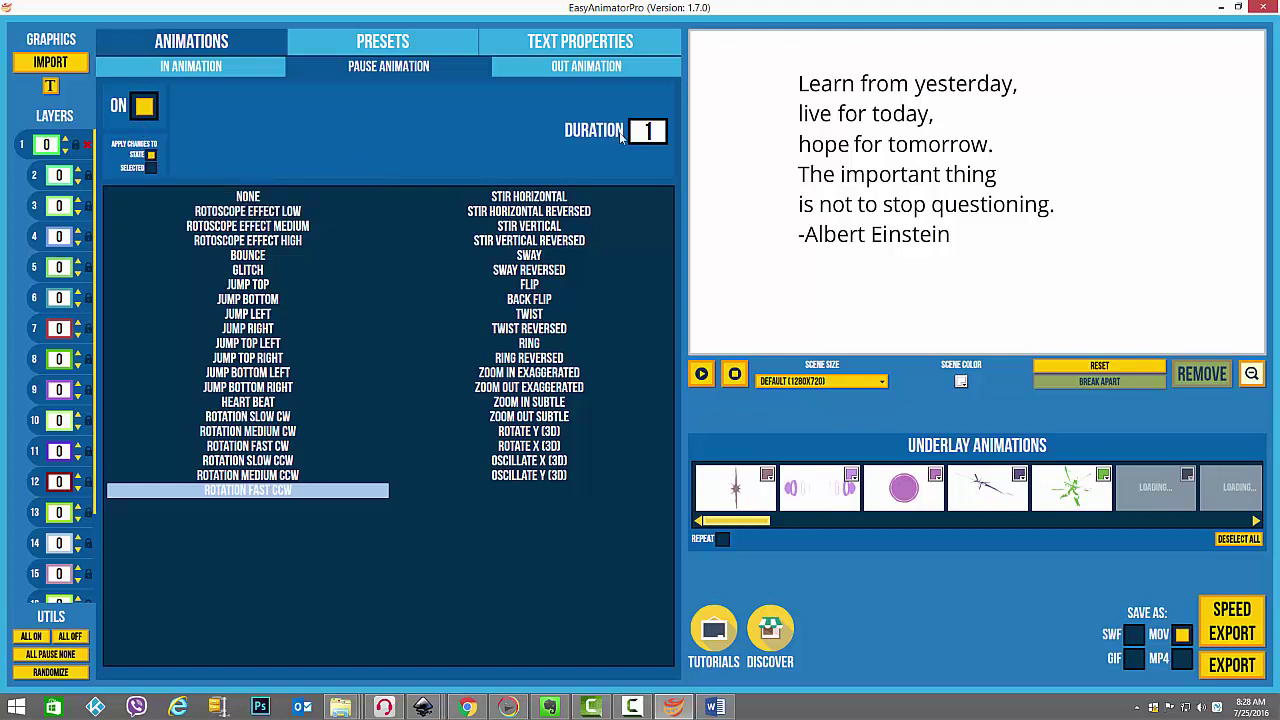
pyautogui.doubleClick(656, 134)
pyautogui.write('3')
pyautogui.click(264, 198)
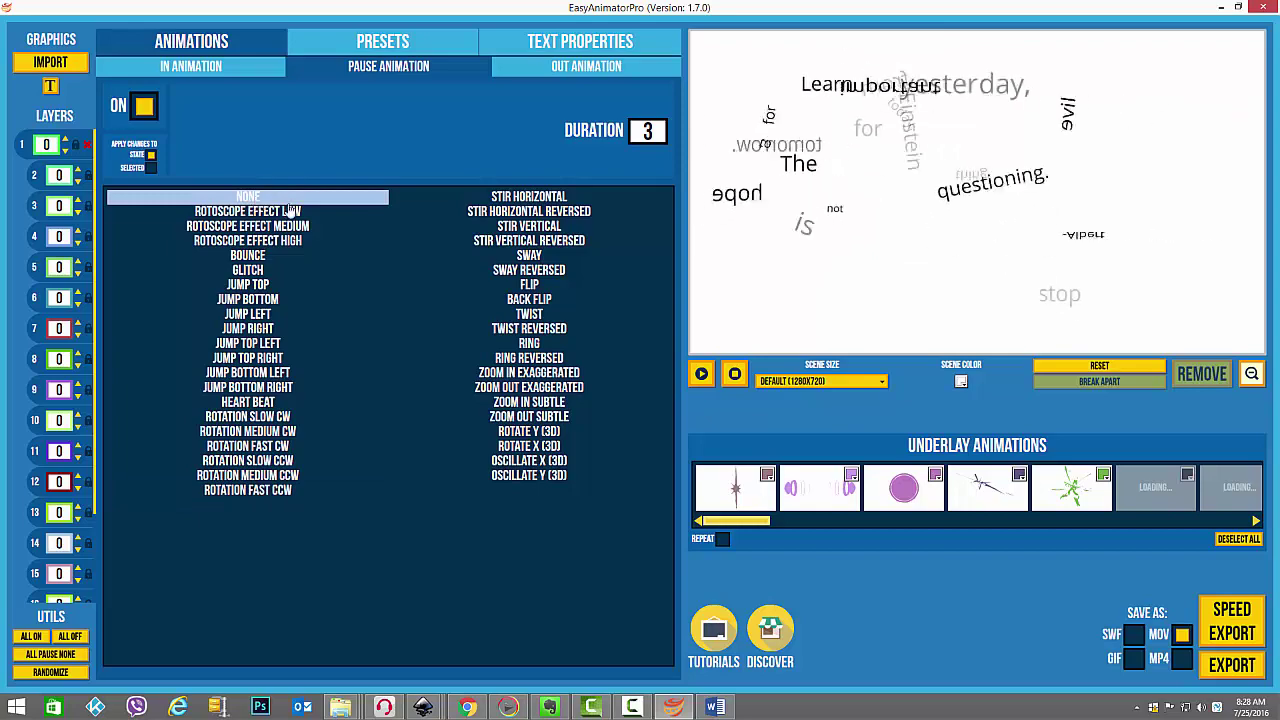
pyautogui.click(702, 374)
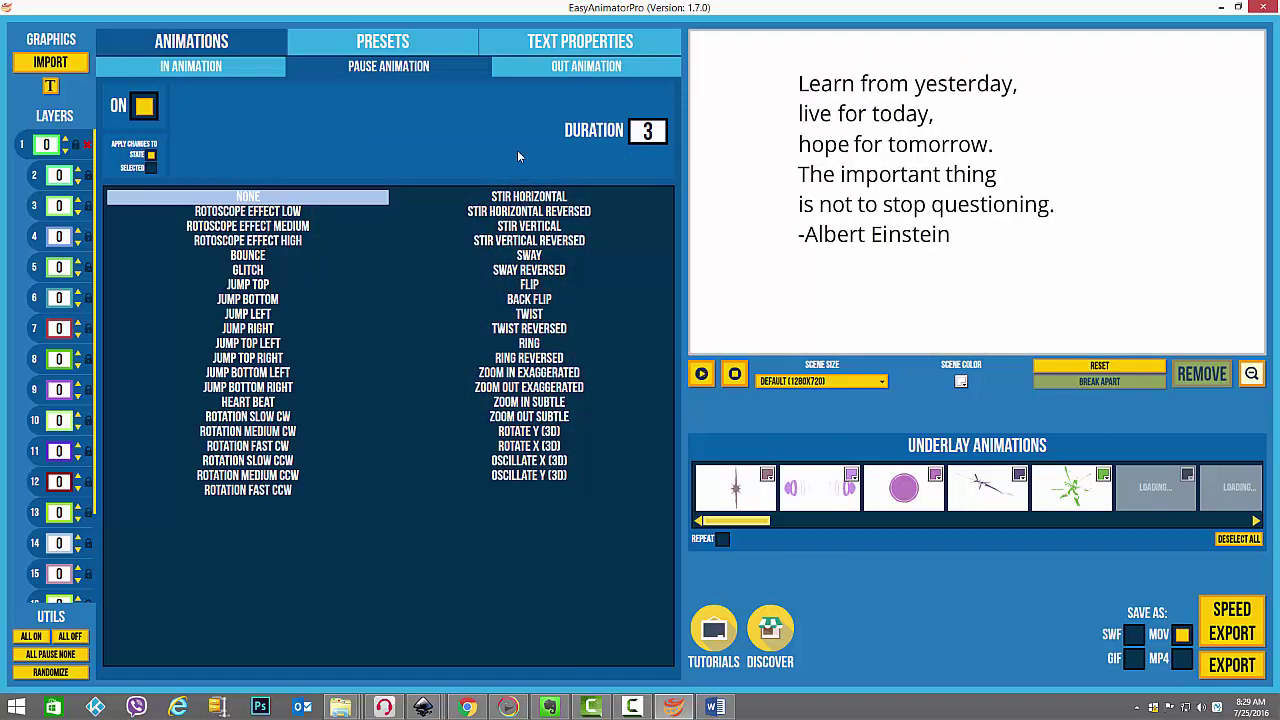
# Step: Look through the in, pause and out animation settings of the first word layer
pyautogui.click(224, 68)
pyautogui.click(408, 70)
pyautogui.click(586, 66)
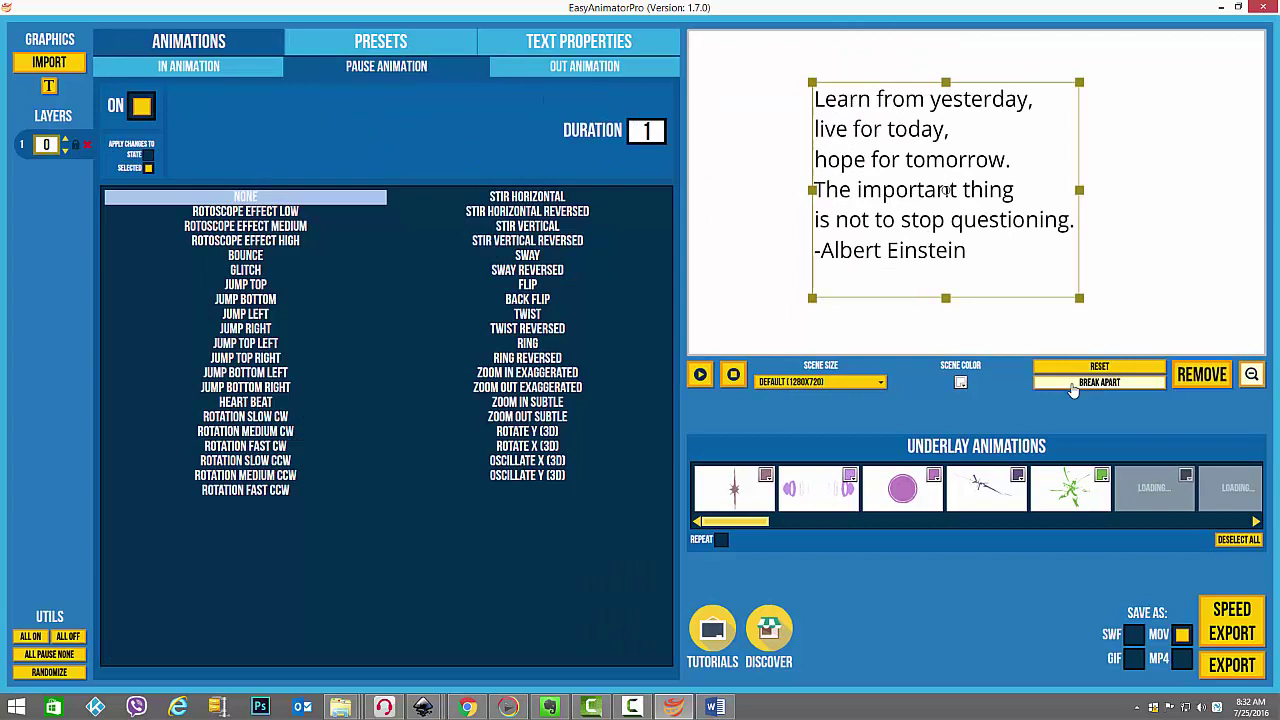
# Step: Break the quote text apart into letters and randomize the animations of the letter layers
pyautogui.click(1072, 385)
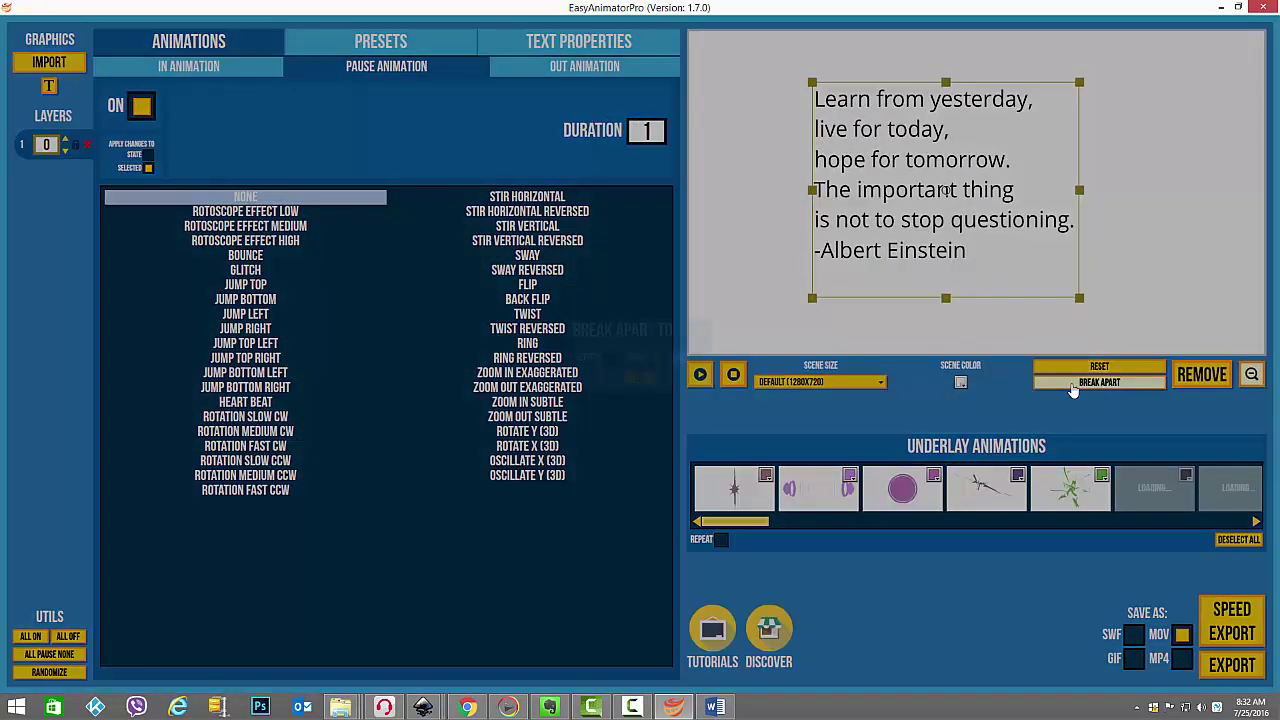
pyautogui.click(610, 358)
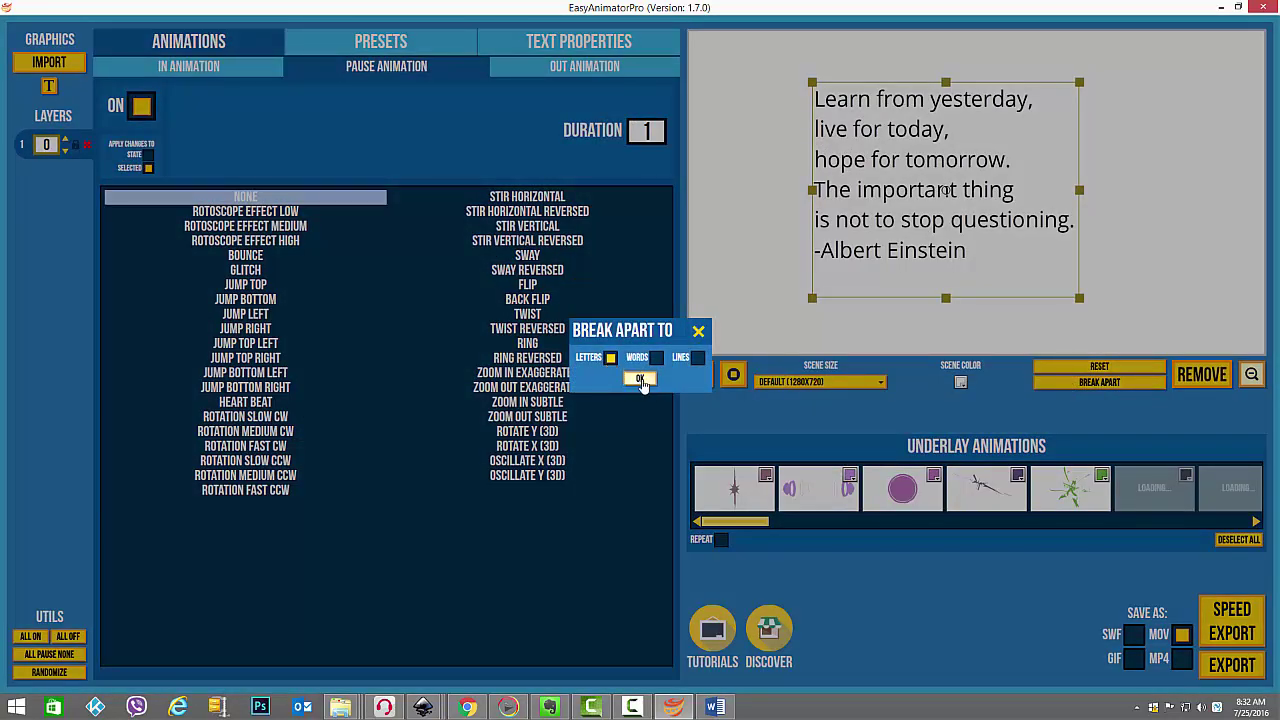
pyautogui.click(640, 383)
pyautogui.click(640, 374)
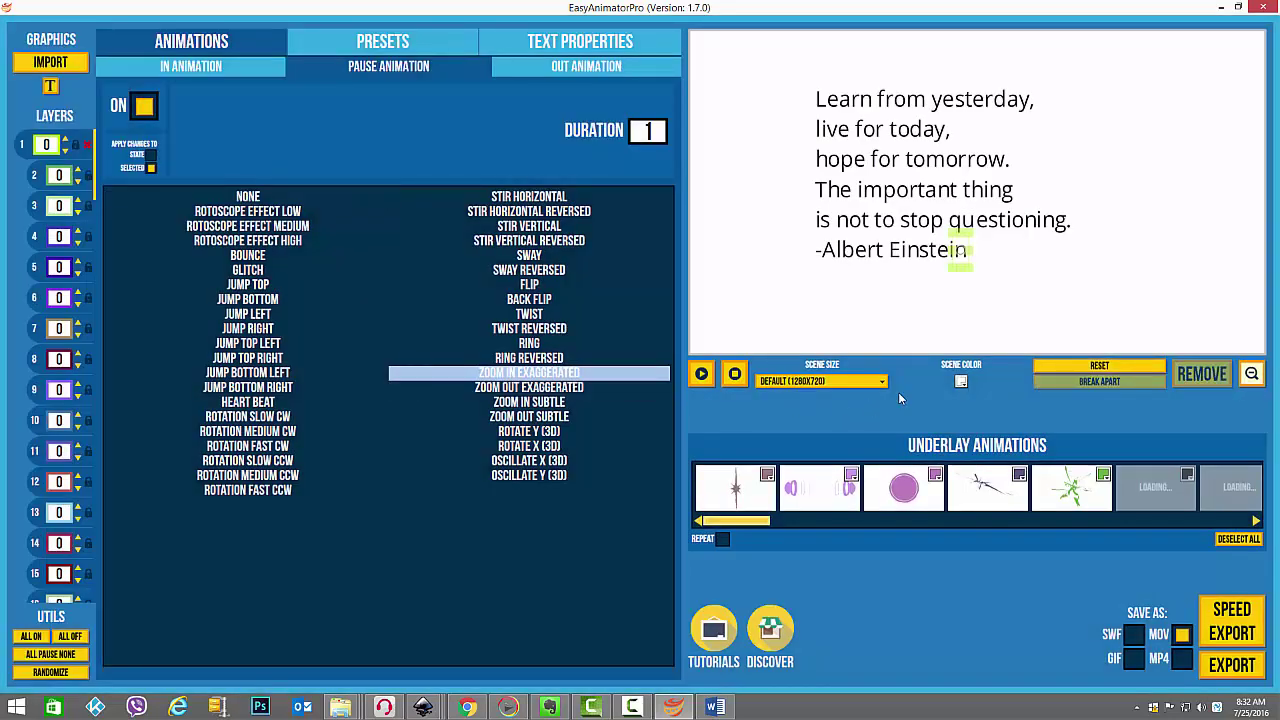
pyautogui.click(887, 320)
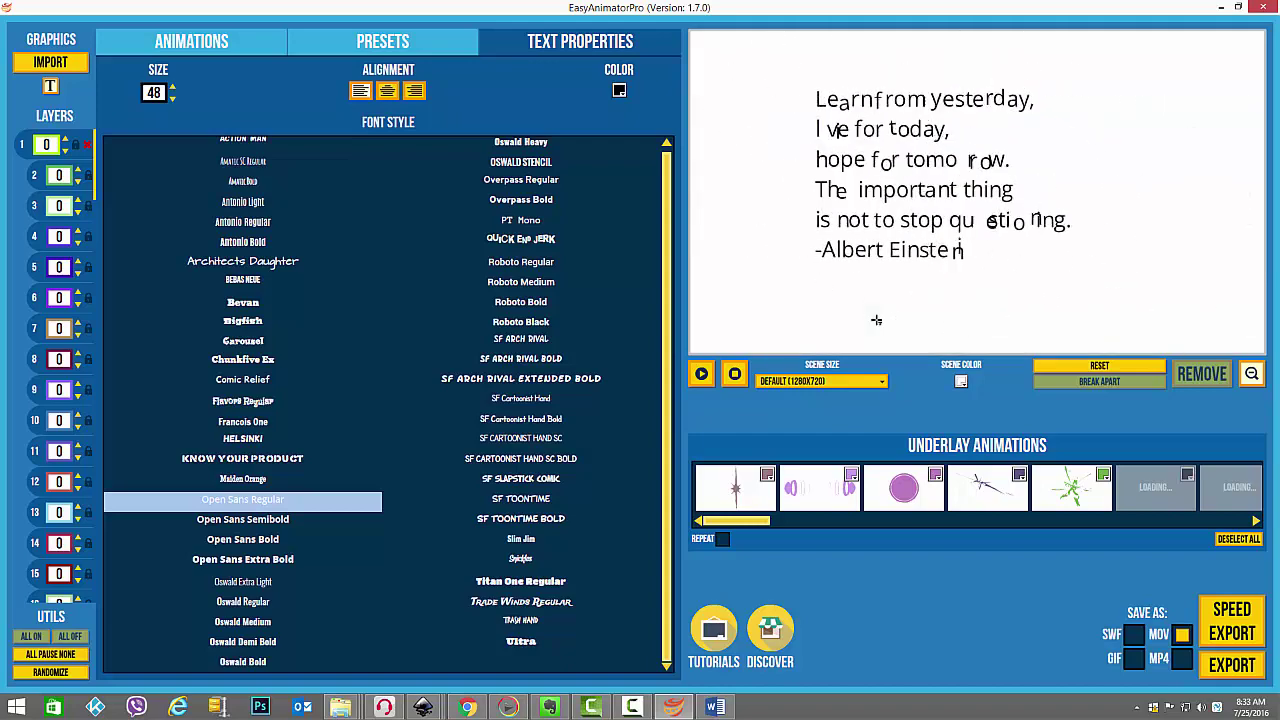
pyautogui.click(60, 673)
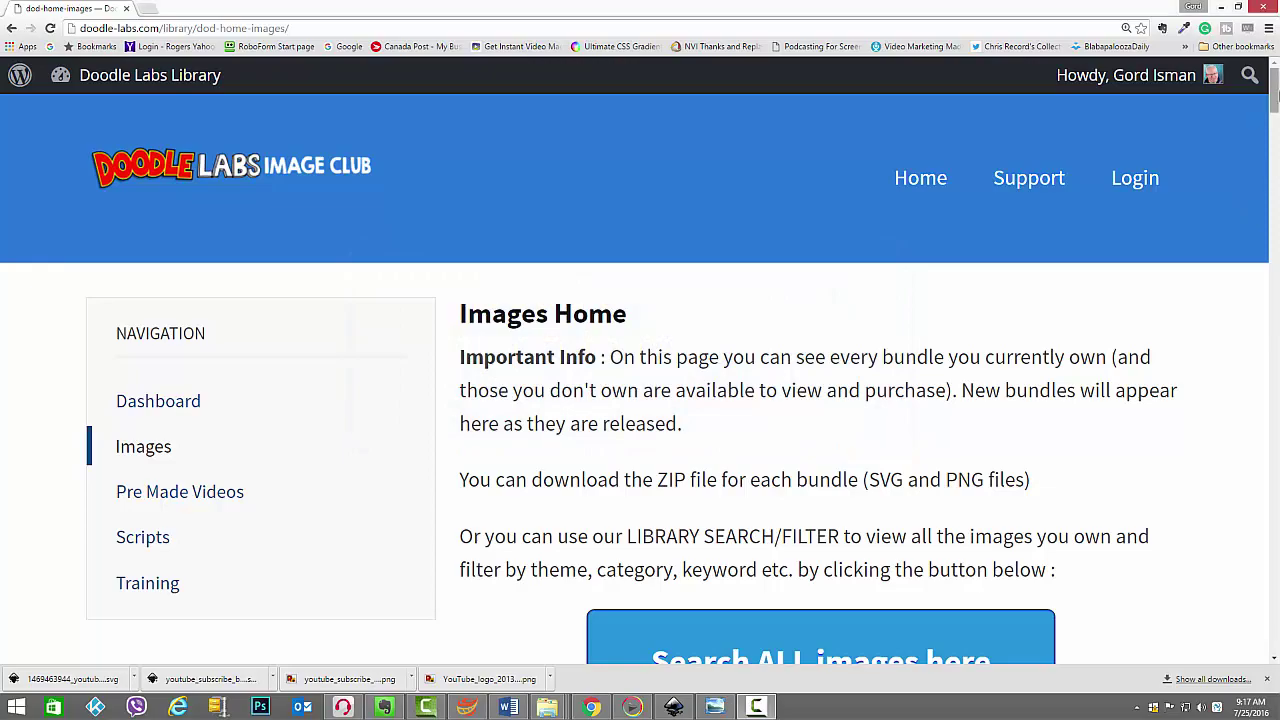
# Step: Browse the Doodle Labs image bundles and switch to the RecommendWorld picture in Windows Photo Viewer
pyautogui.scroll(-3, 1274, 118)
pyautogui.moveTo(1274, 118); pyautogui.dragTo(1274, 280)
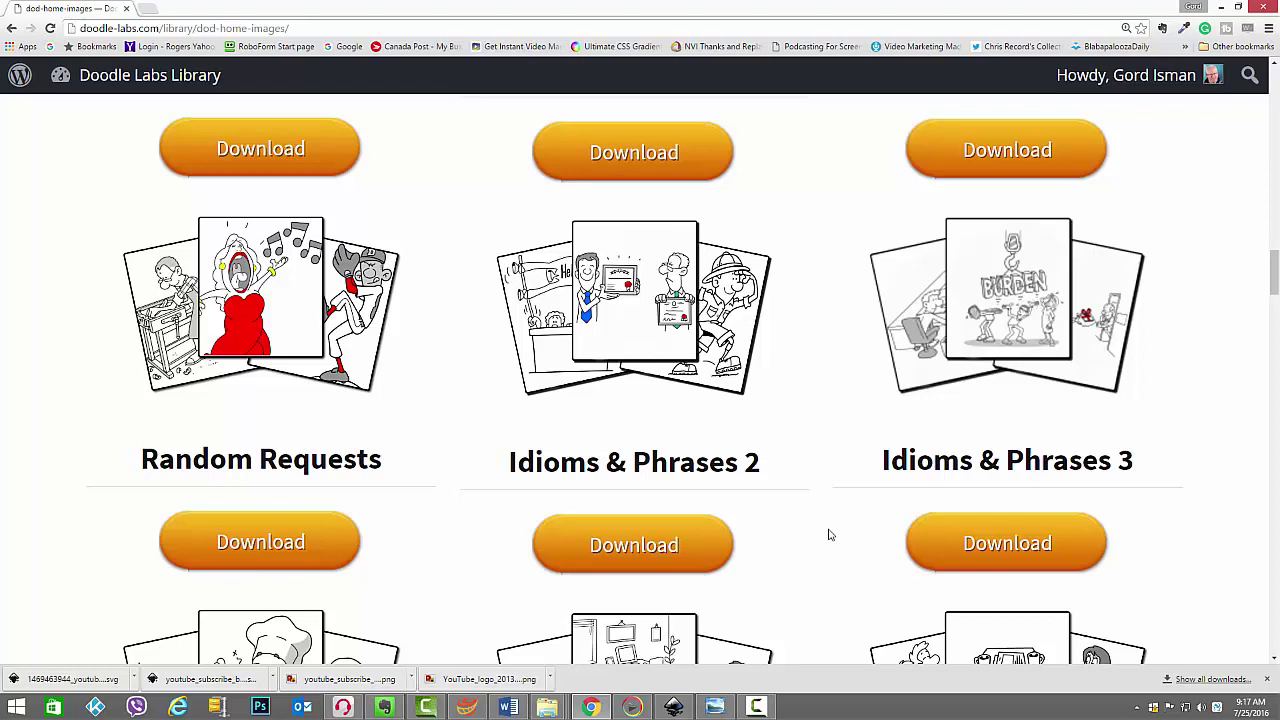
pyautogui.click(712, 707)
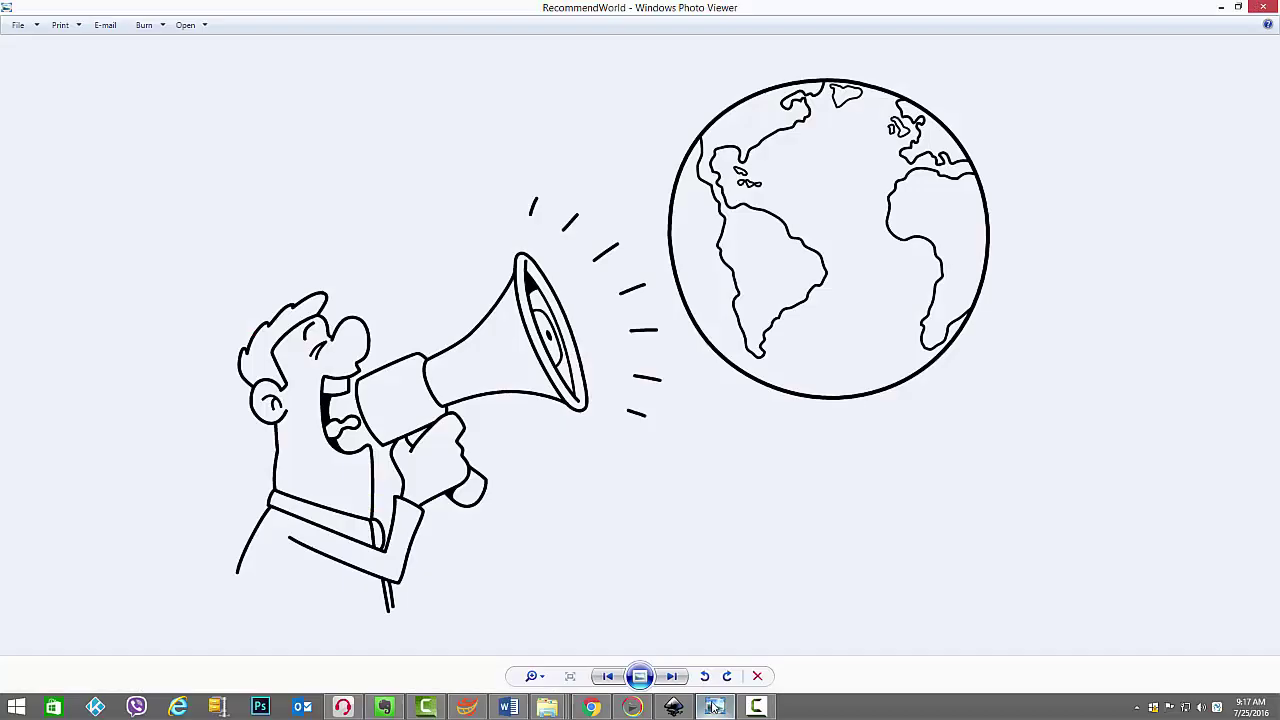
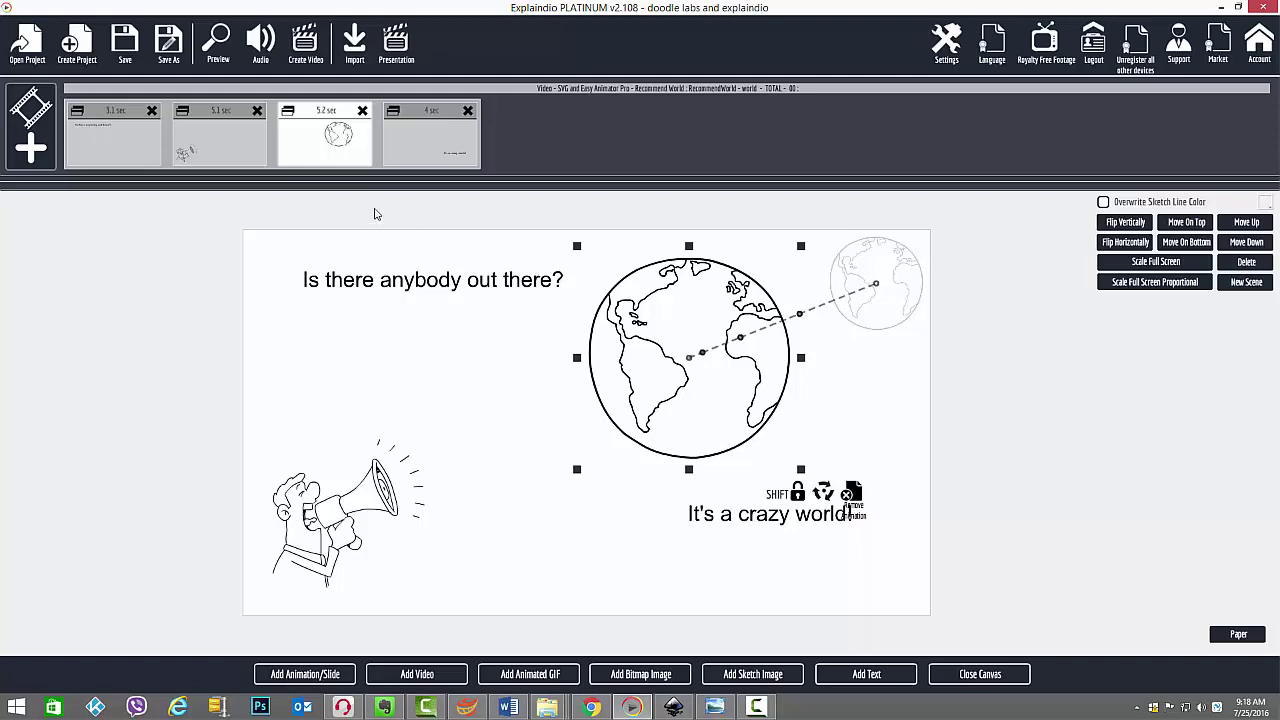
# Step: Preview the Recommend World video project in Explaindio
pyautogui.click(222, 50)
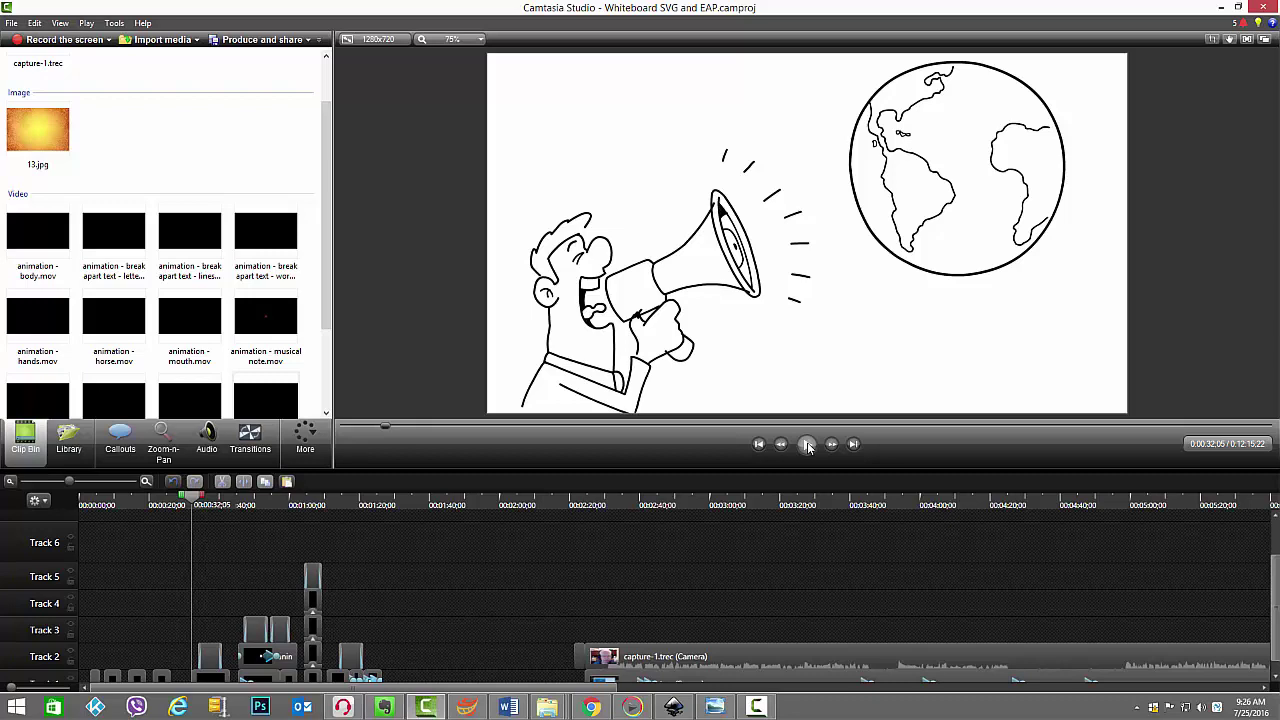
# Step: Play back the megaphone man and world animation on the Camtasia Studio timeline and pause after it ends
pyautogui.click(808, 444)
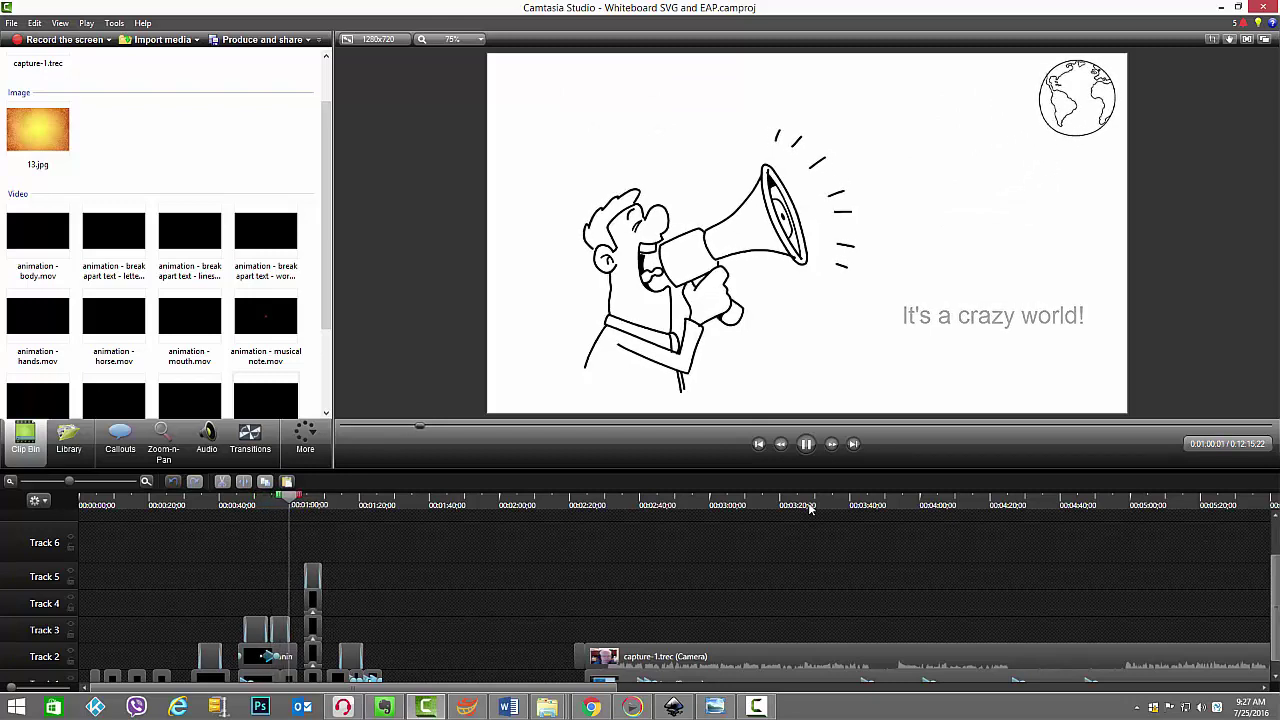
pyautogui.click(806, 445)
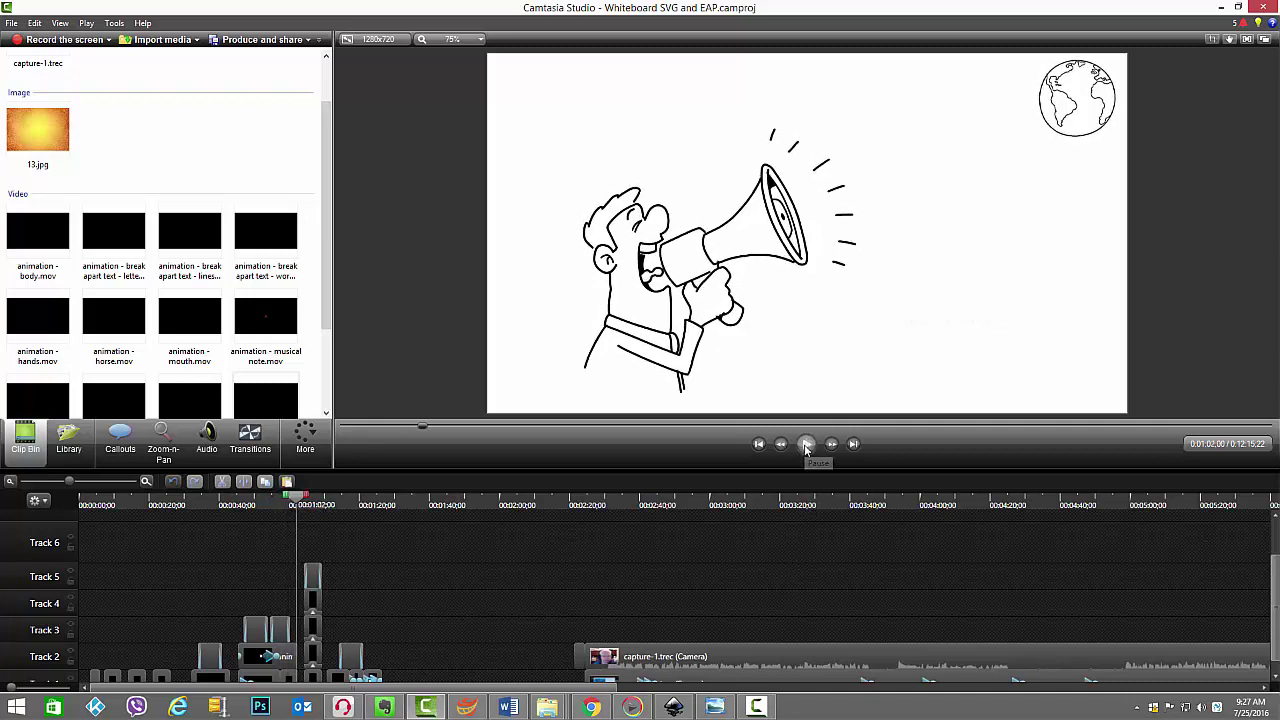
pyautogui.click(806, 445)
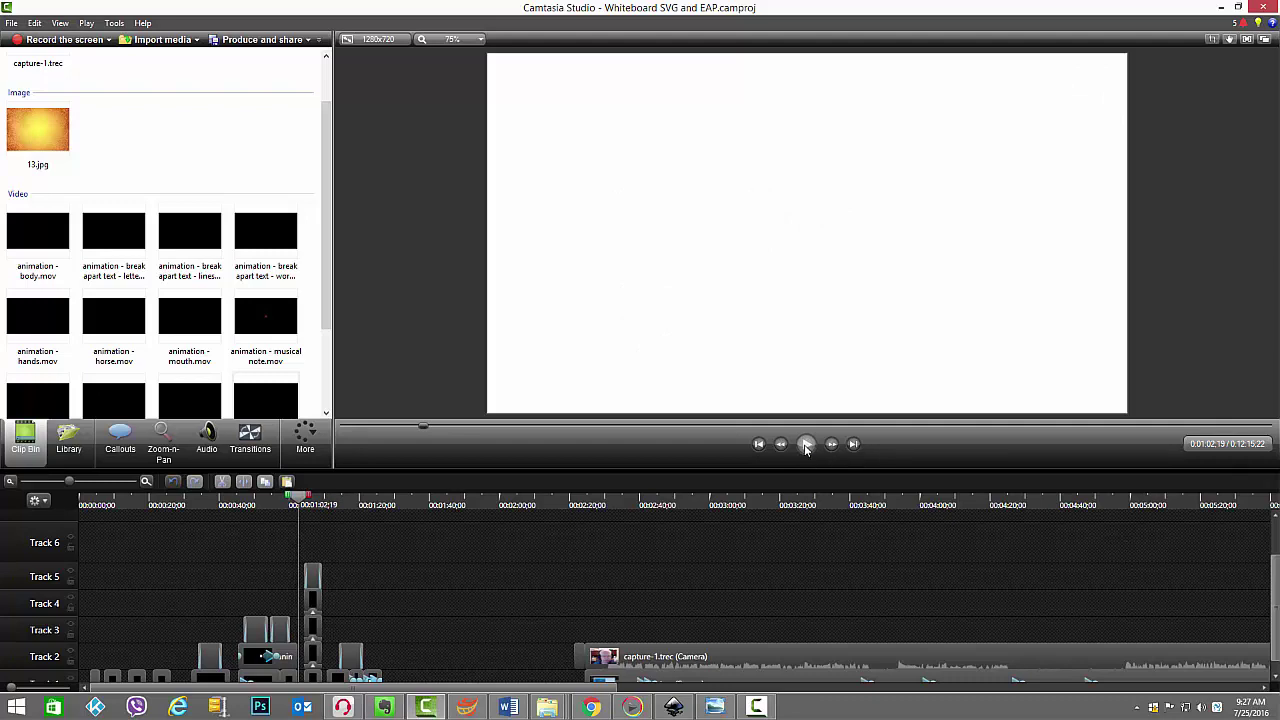
# Step: Play the singer animation, move the playhead back to its start near 1:02, and replay it through the following clips
pyautogui.click(806, 445)
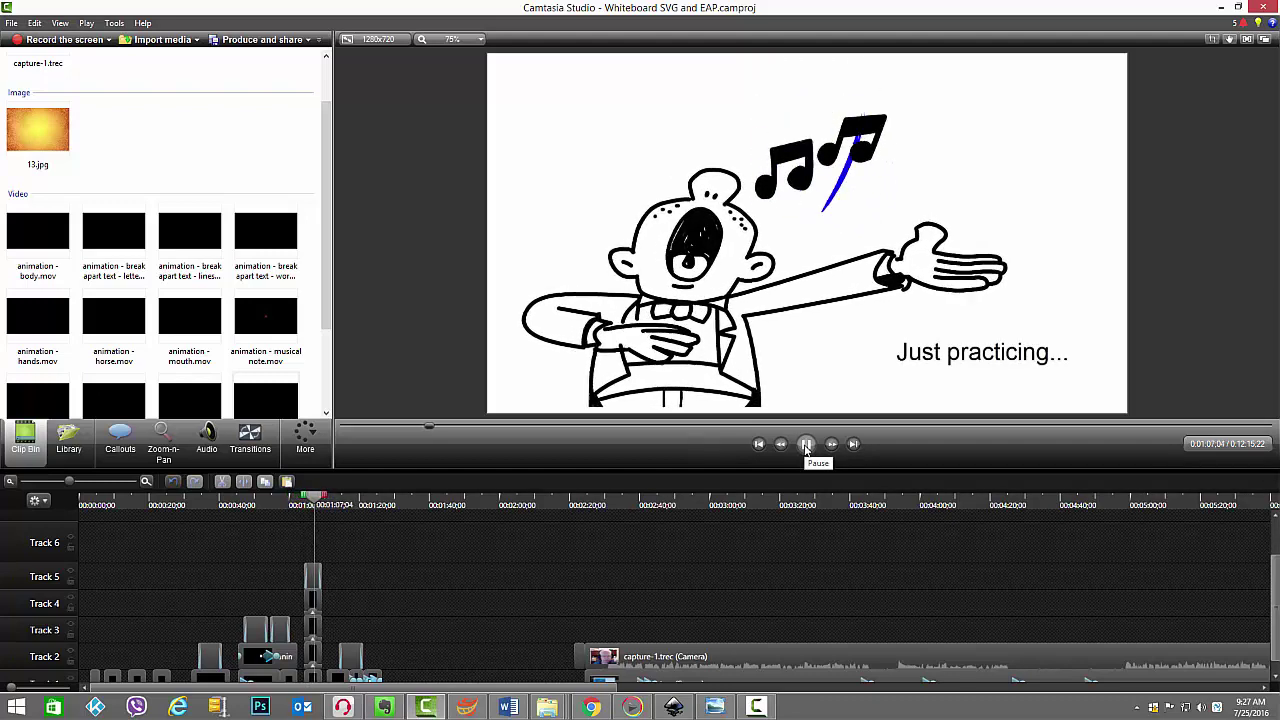
pyautogui.click(806, 445)
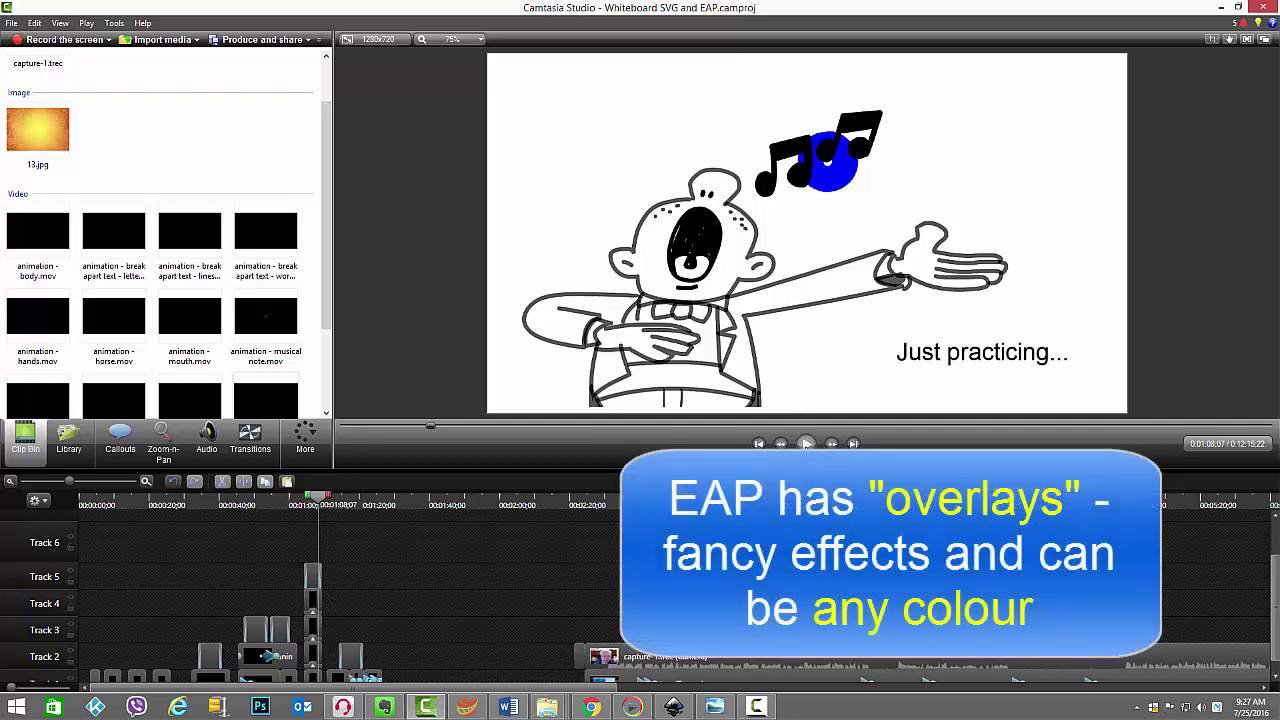
pyautogui.moveTo(314, 498); pyautogui.dragTo(296, 499)
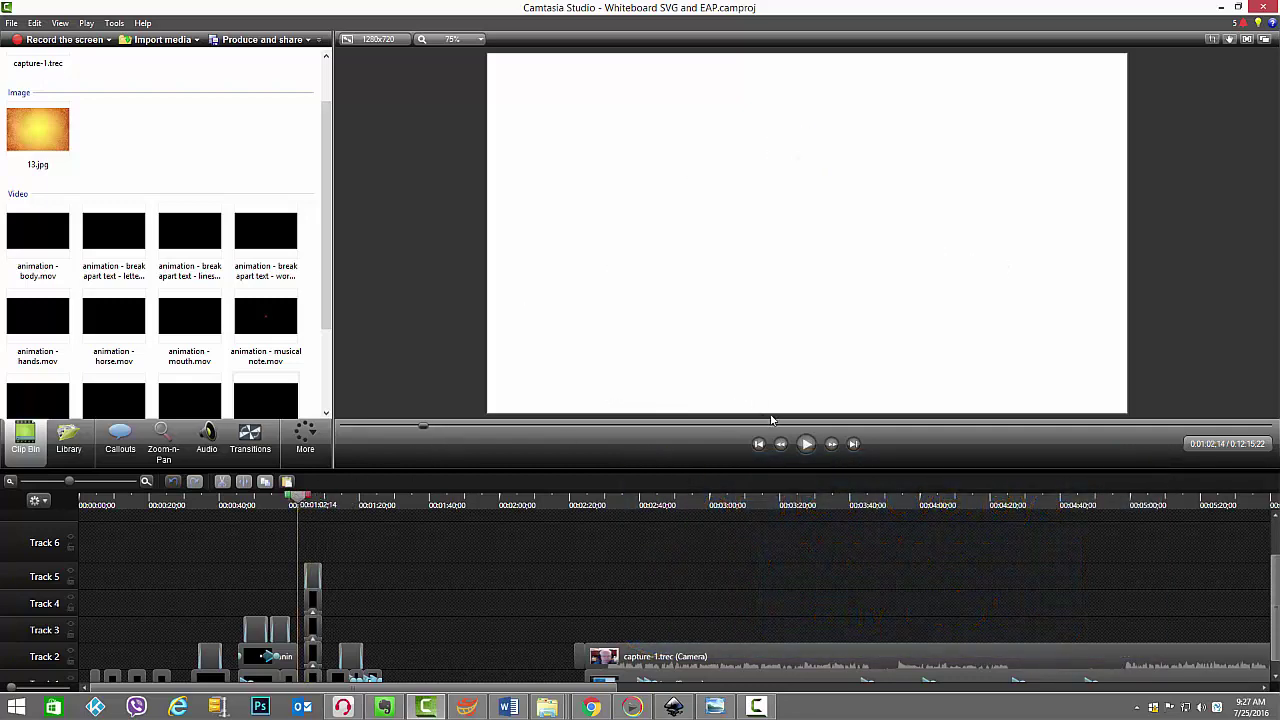
pyautogui.click(805, 445)
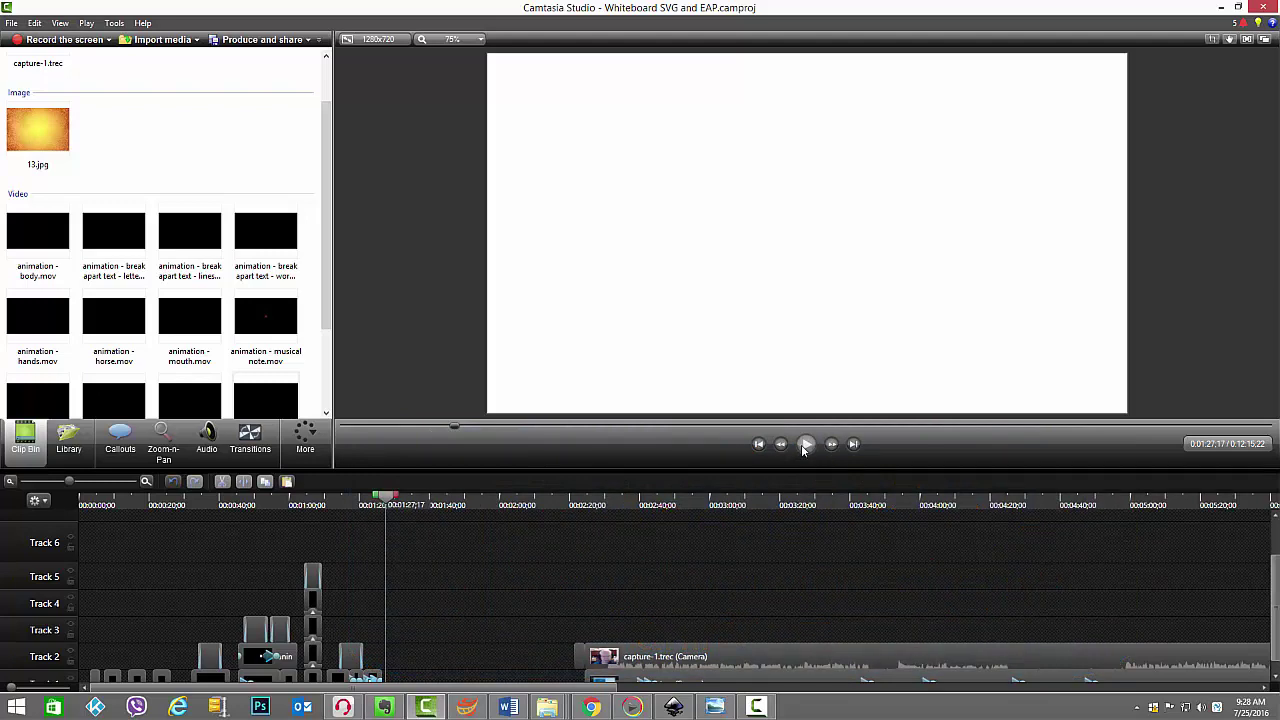
pyautogui.click(806, 446)
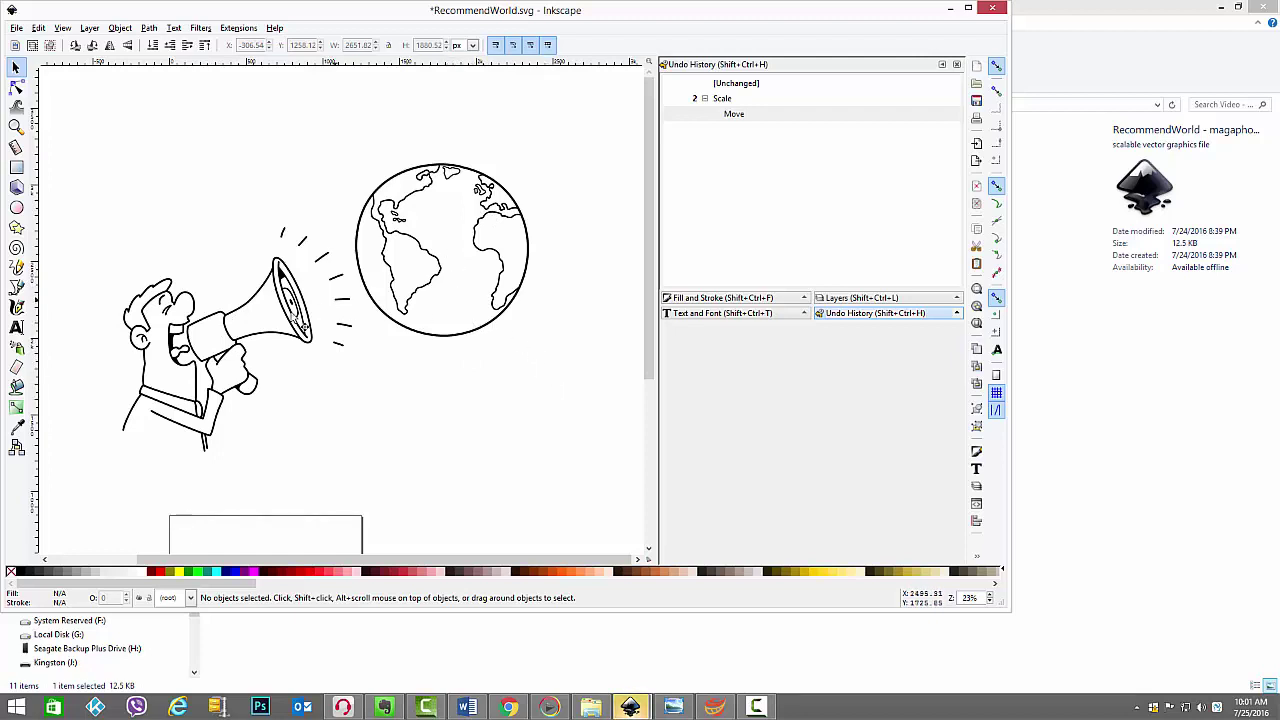
# Step: Select the whole globe in the RecommendWorld.svg drawing in Inkscape
pyautogui.moveTo(575, 387); pyautogui.dragTo(346, 147)
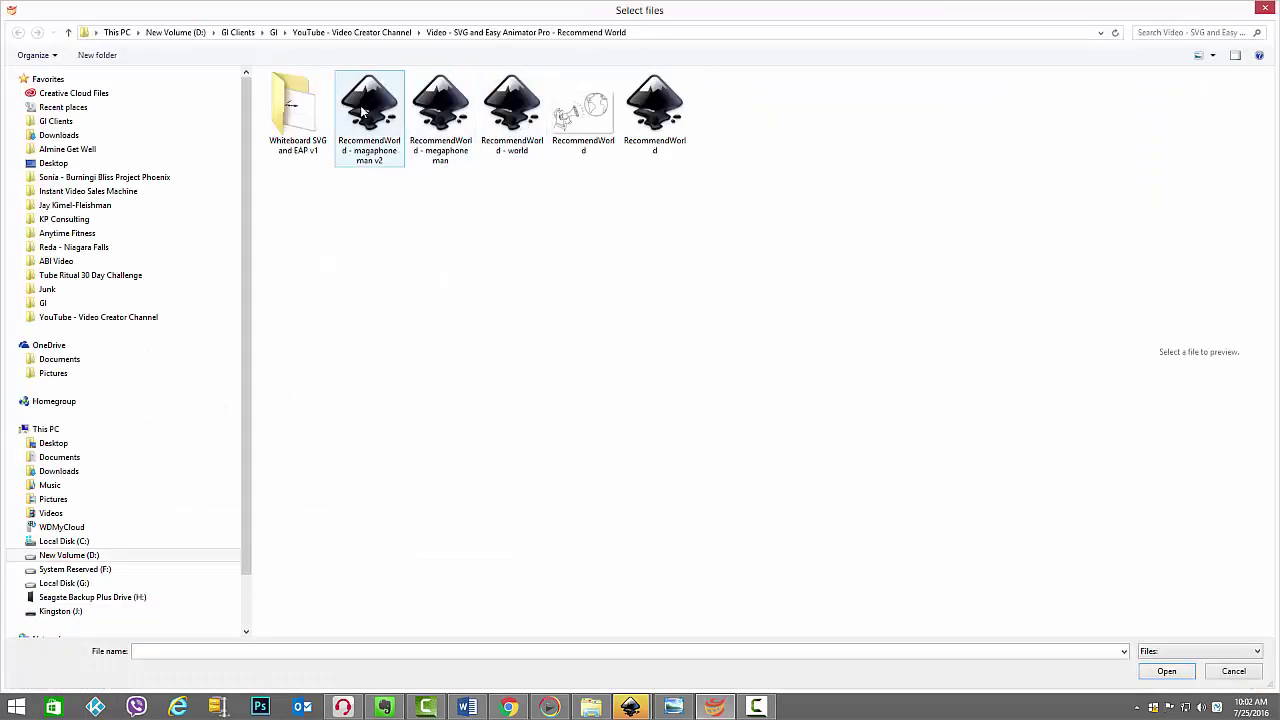
# Step: Import the "RecommendWorld - magaphone man v2" drawing into EasyAnimatorPro and keep the scene size at Default (1280x720)
pyautogui.doubleClick(364, 108)
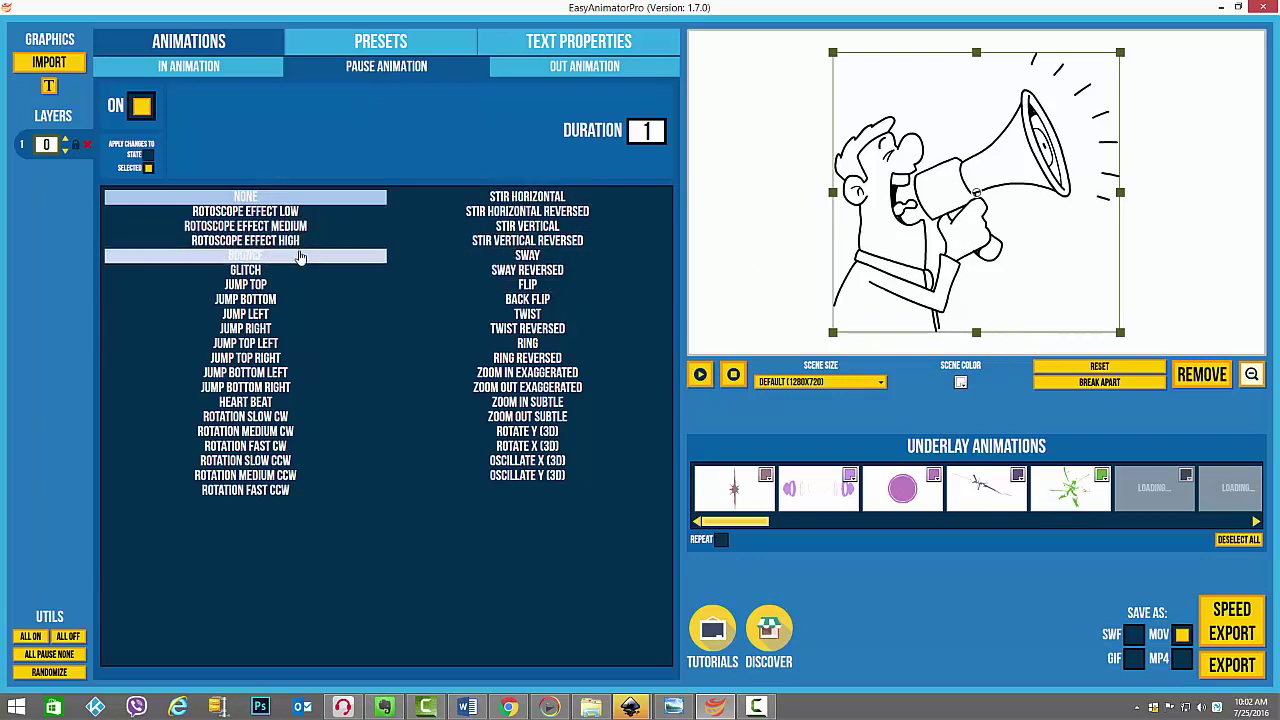
pyautogui.click(812, 270)
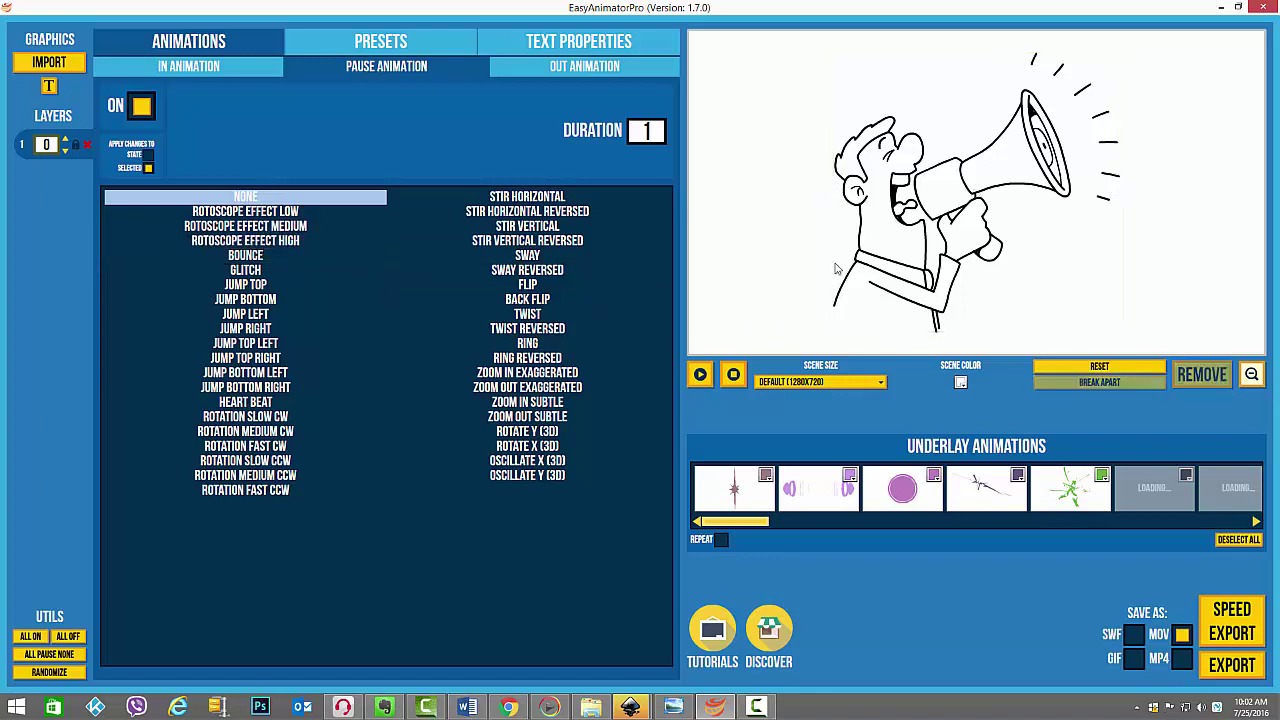
pyautogui.click(958, 241)
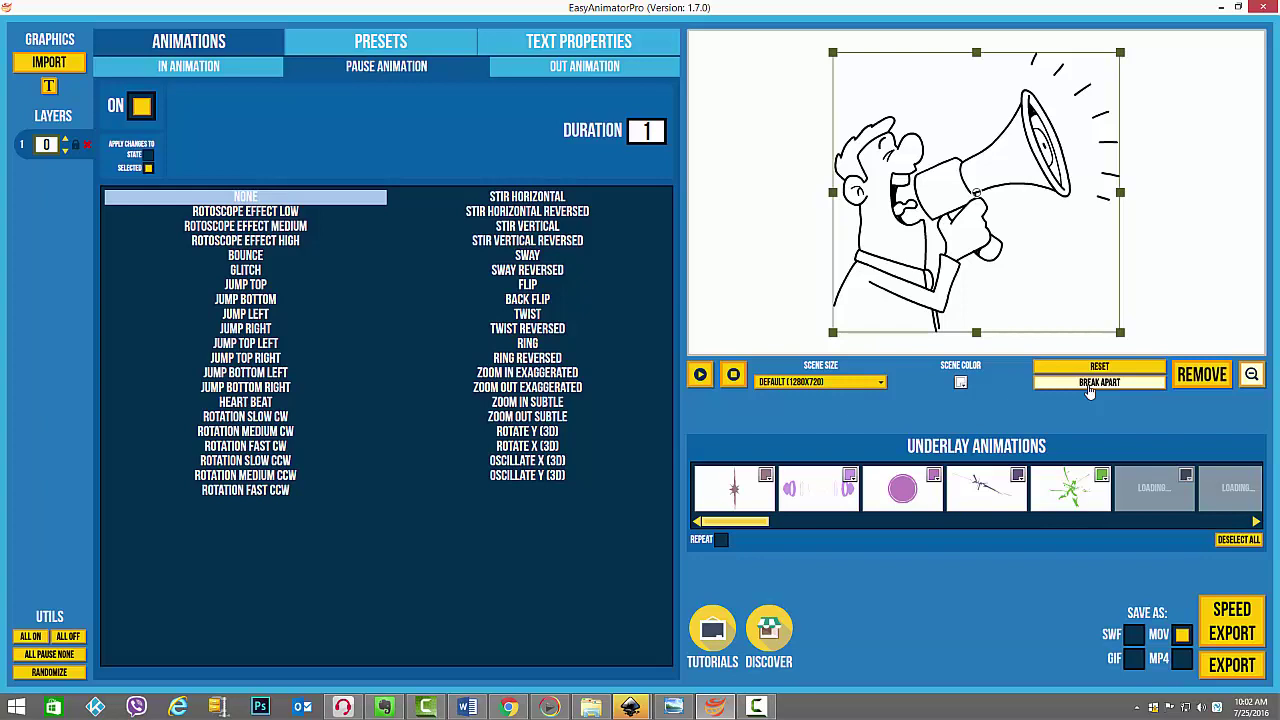
pyautogui.click(880, 383)
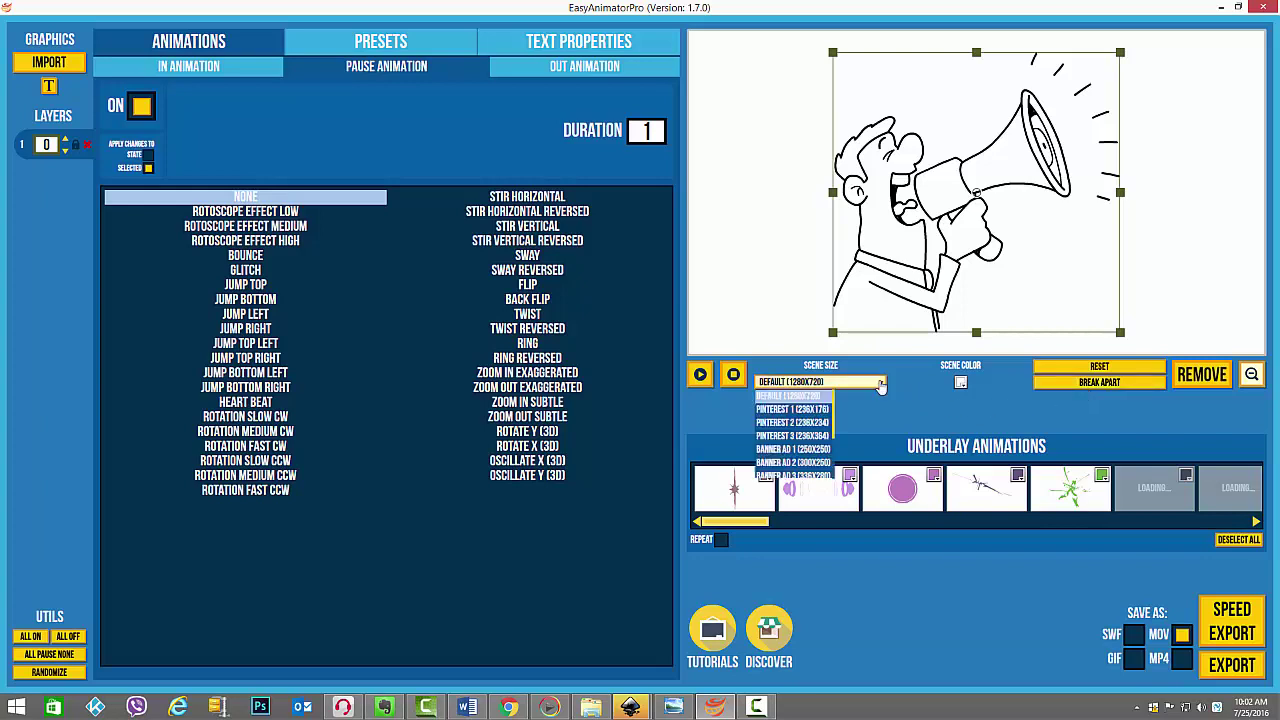
pyautogui.click(830, 396)
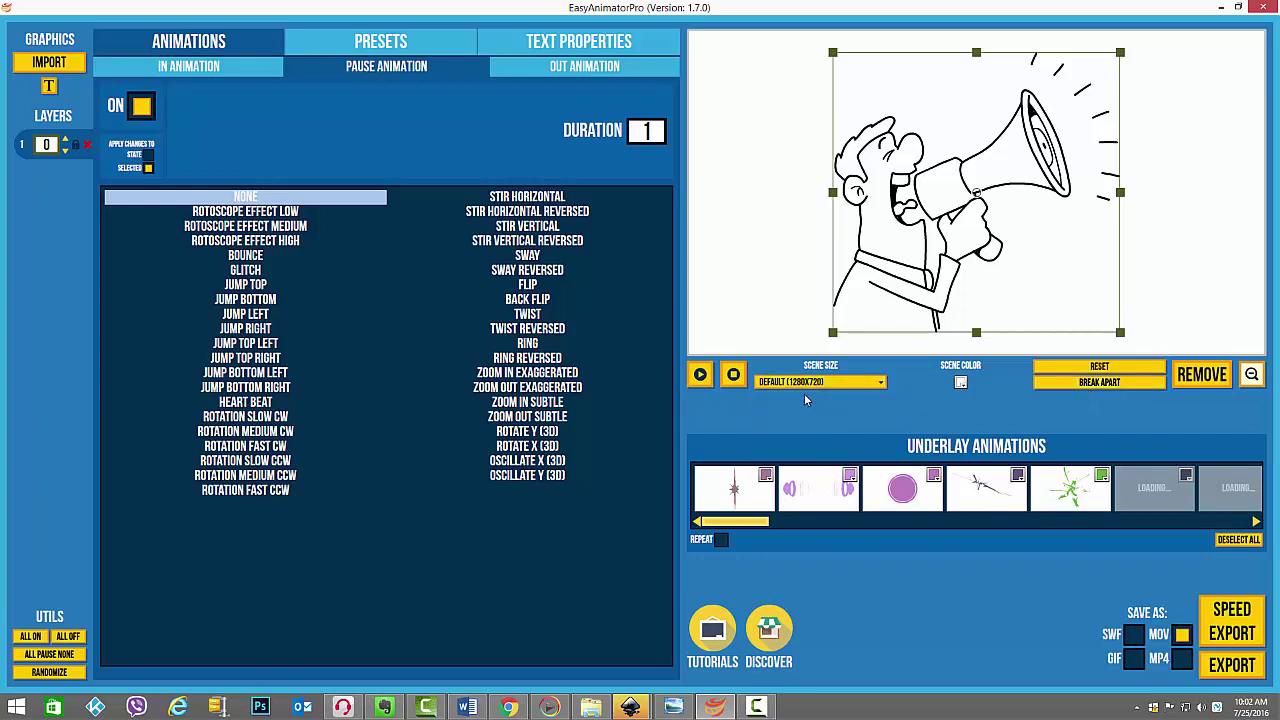
# Step: Break the megaphone man drawing apart into separate layers and look over the layer list
pyautogui.click(1082, 391)
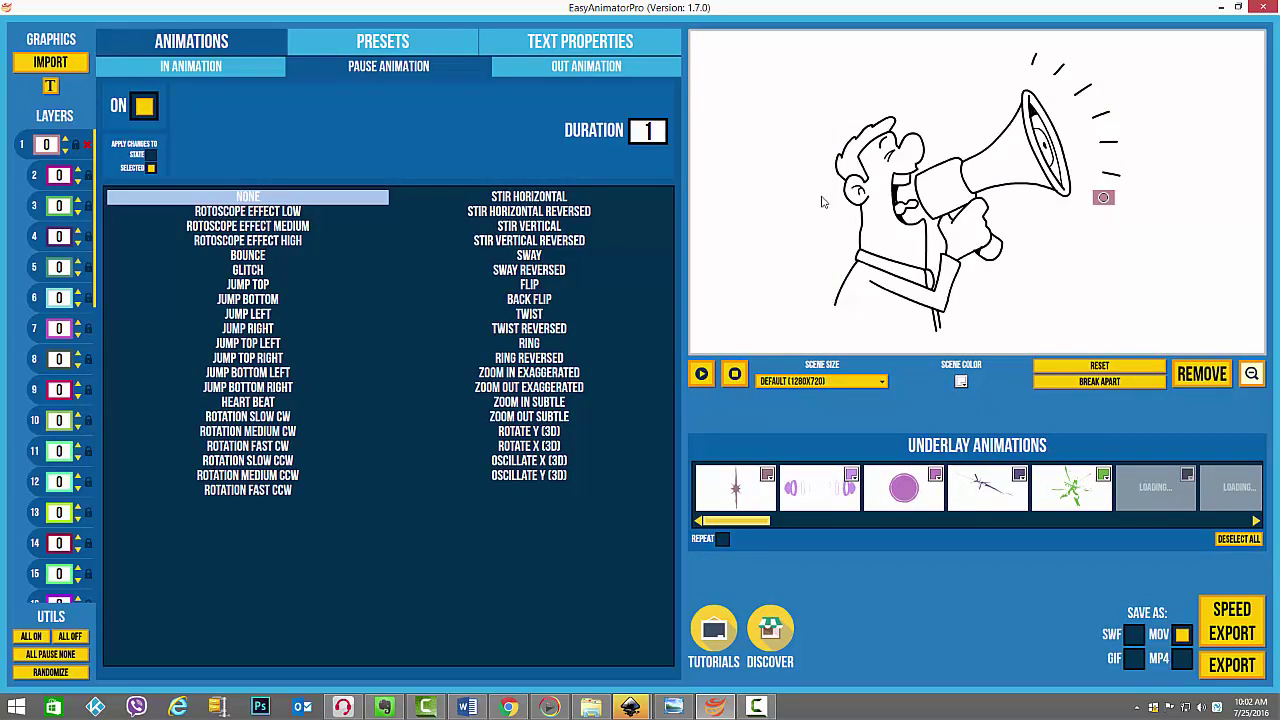
pyautogui.click(768, 220)
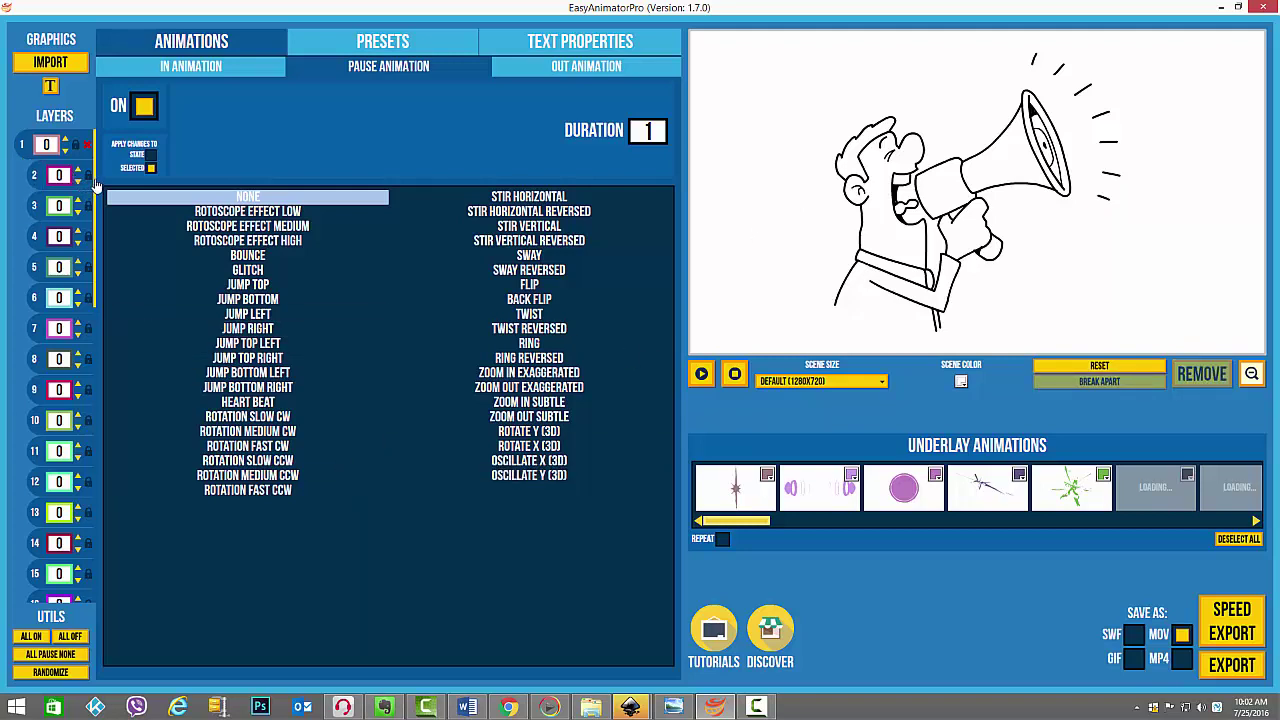
pyautogui.moveTo(92, 188); pyautogui.dragTo(86, 130)
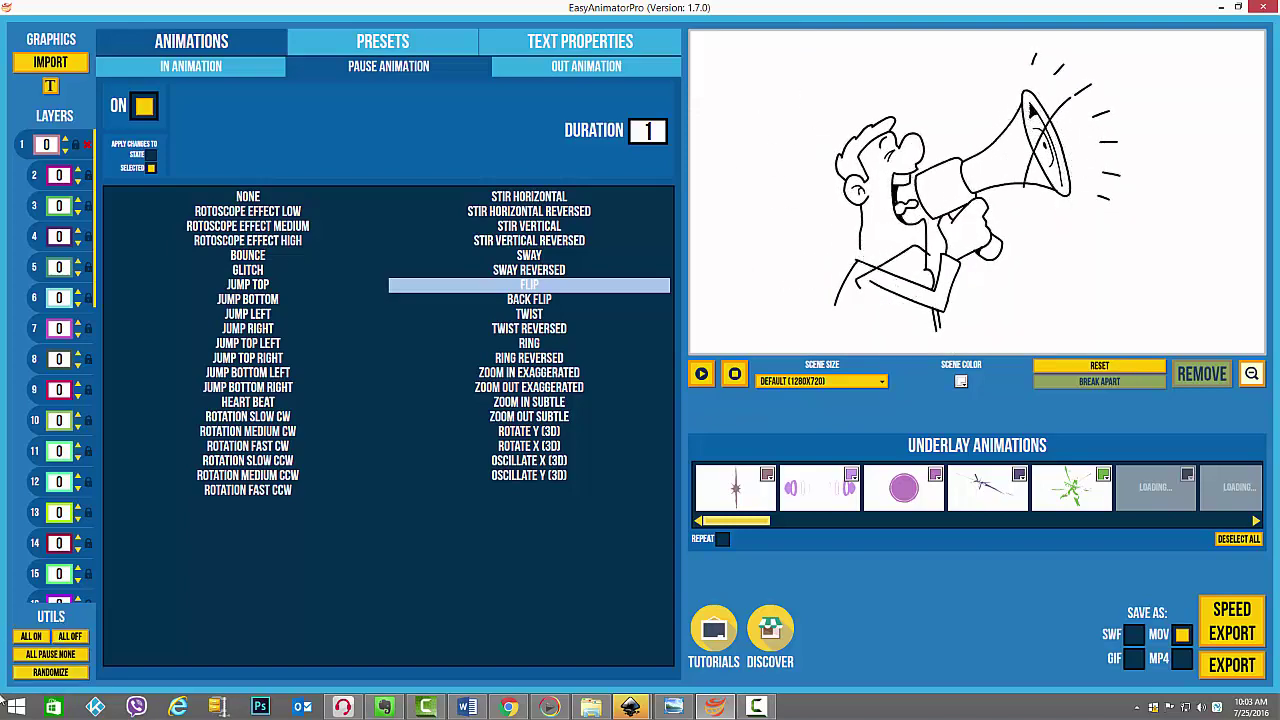
# Step: Look through the in, pause and out animation settings of the first megaphone man layer
pyautogui.click(198, 66)
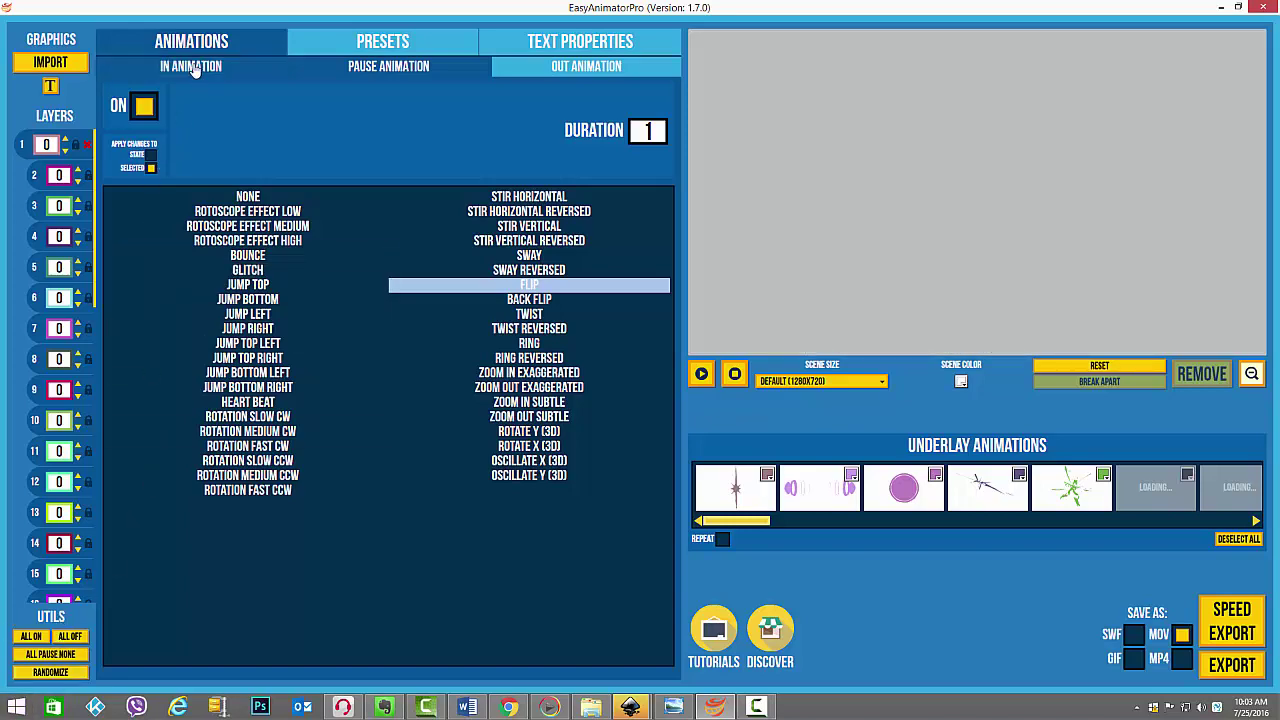
pyautogui.click(328, 70)
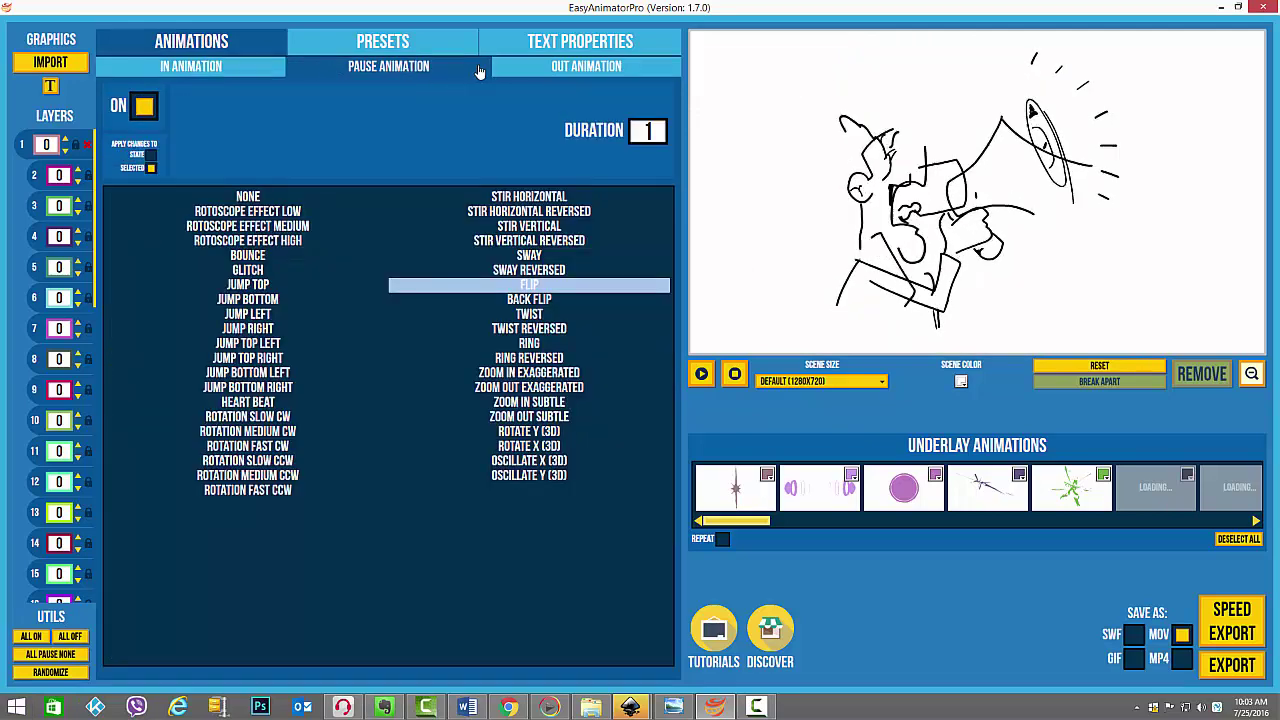
pyautogui.click(533, 70)
# Step: Turn off the in animation and the out animation for all layers of the megaphone man drawing
pyautogui.click(195, 70)
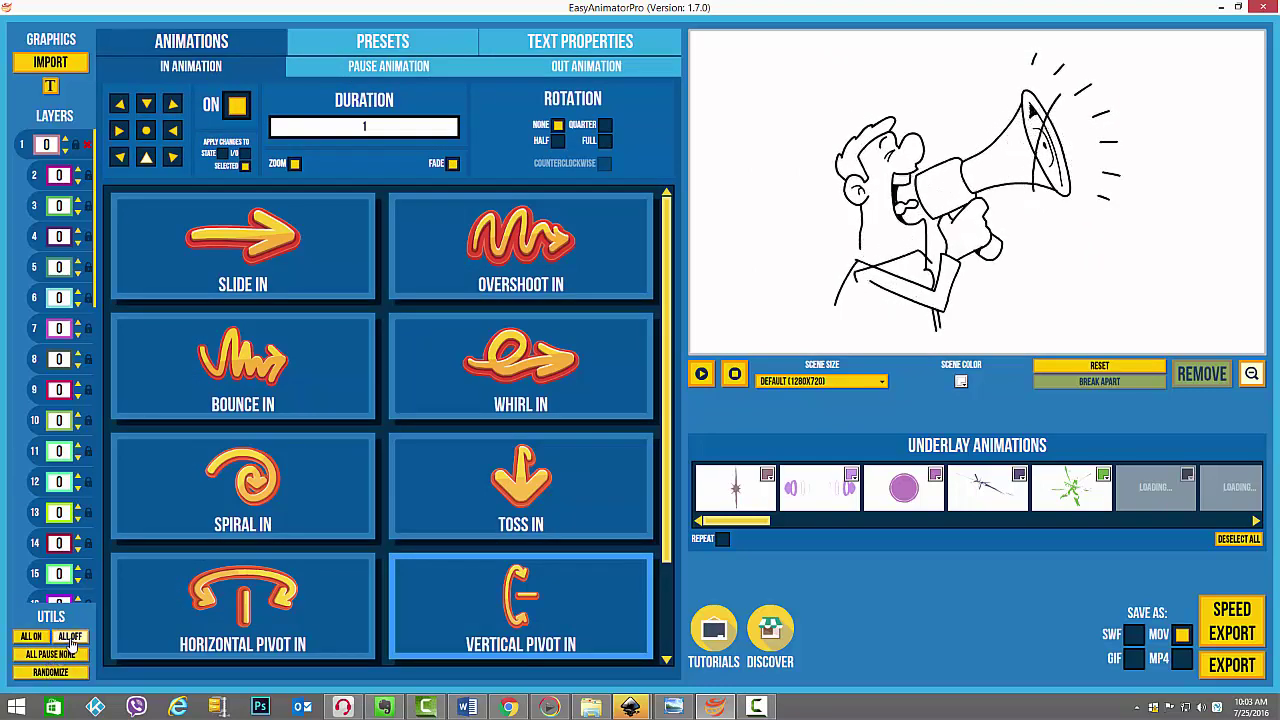
pyautogui.click(70, 637)
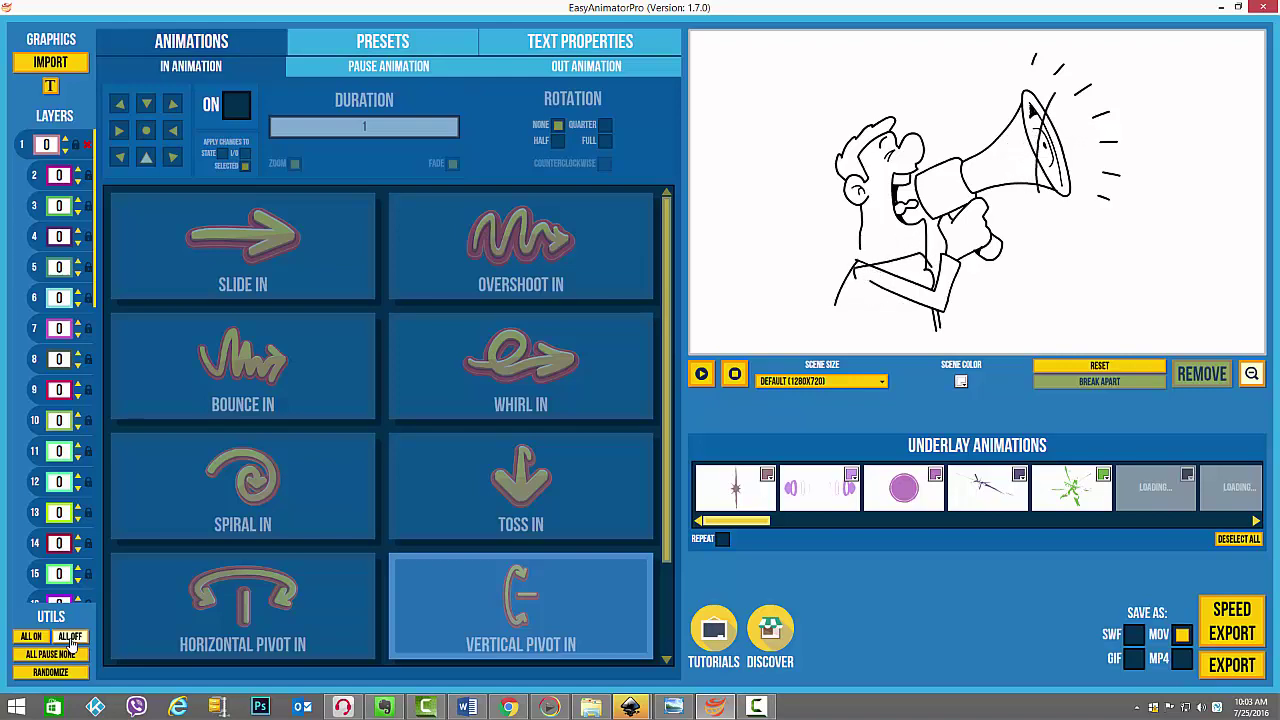
pyautogui.click(563, 67)
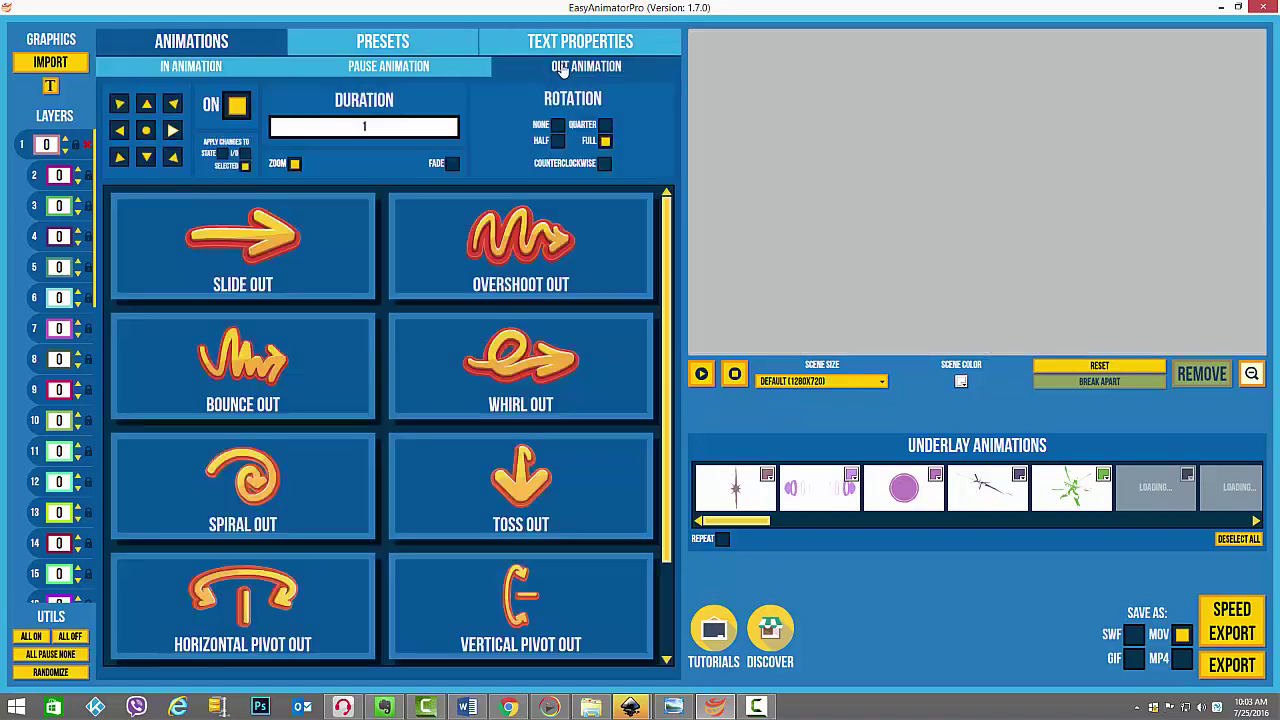
pyautogui.click(70, 637)
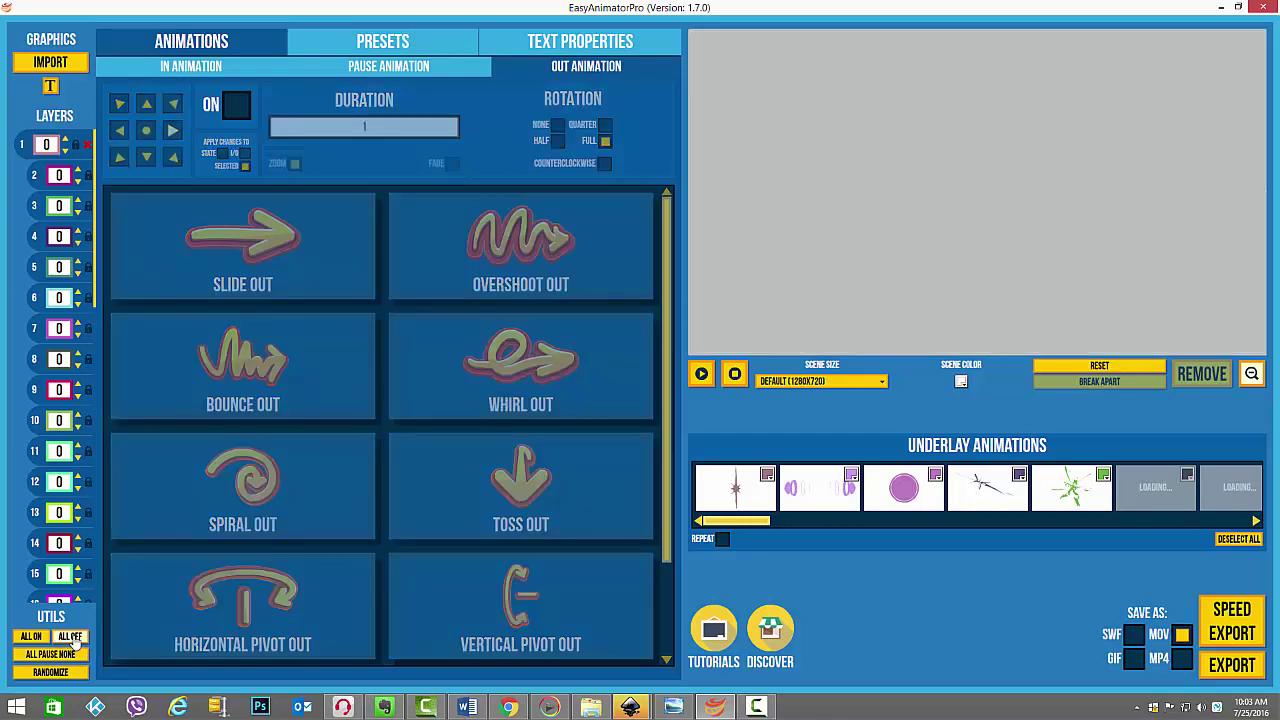
# Step: Set the pause animation of all megaphone man layers to None
pyautogui.click(349, 70)
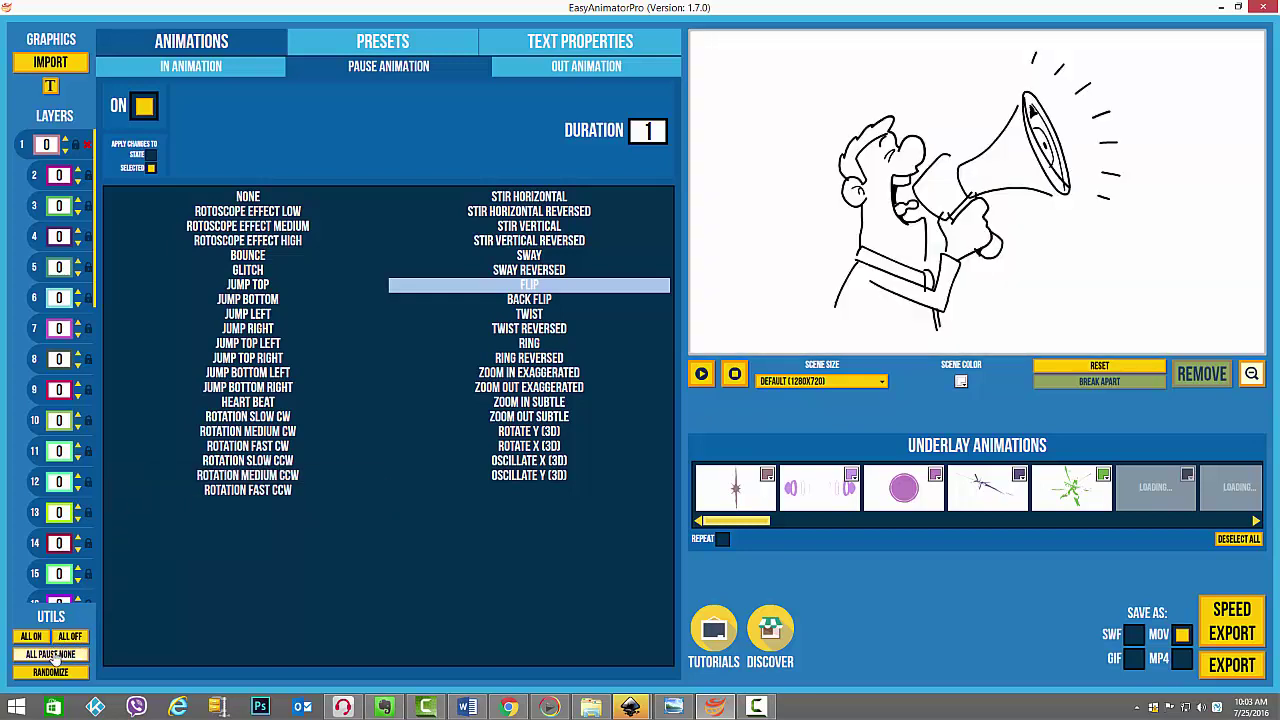
pyautogui.click(50, 654)
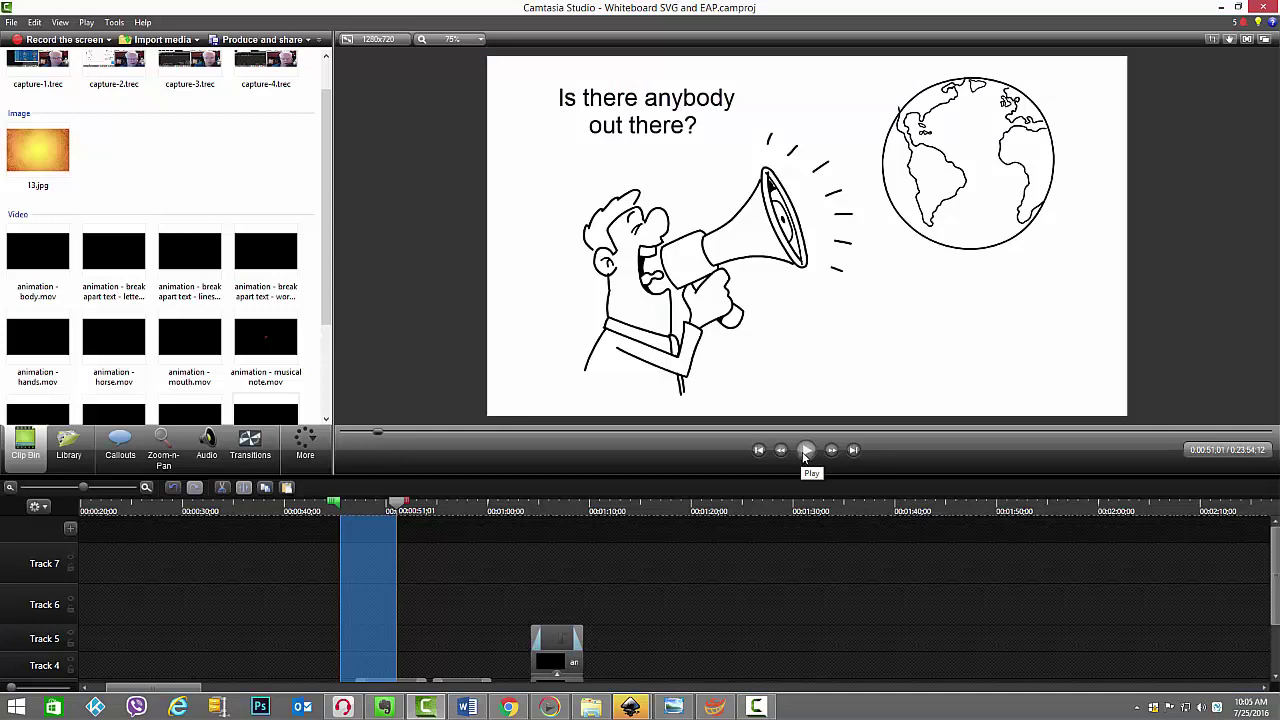
# Step: Switch to Camtasia Studio and play the finished megaphone man and world scene from the selected timeline section
pyautogui.click(806, 451)
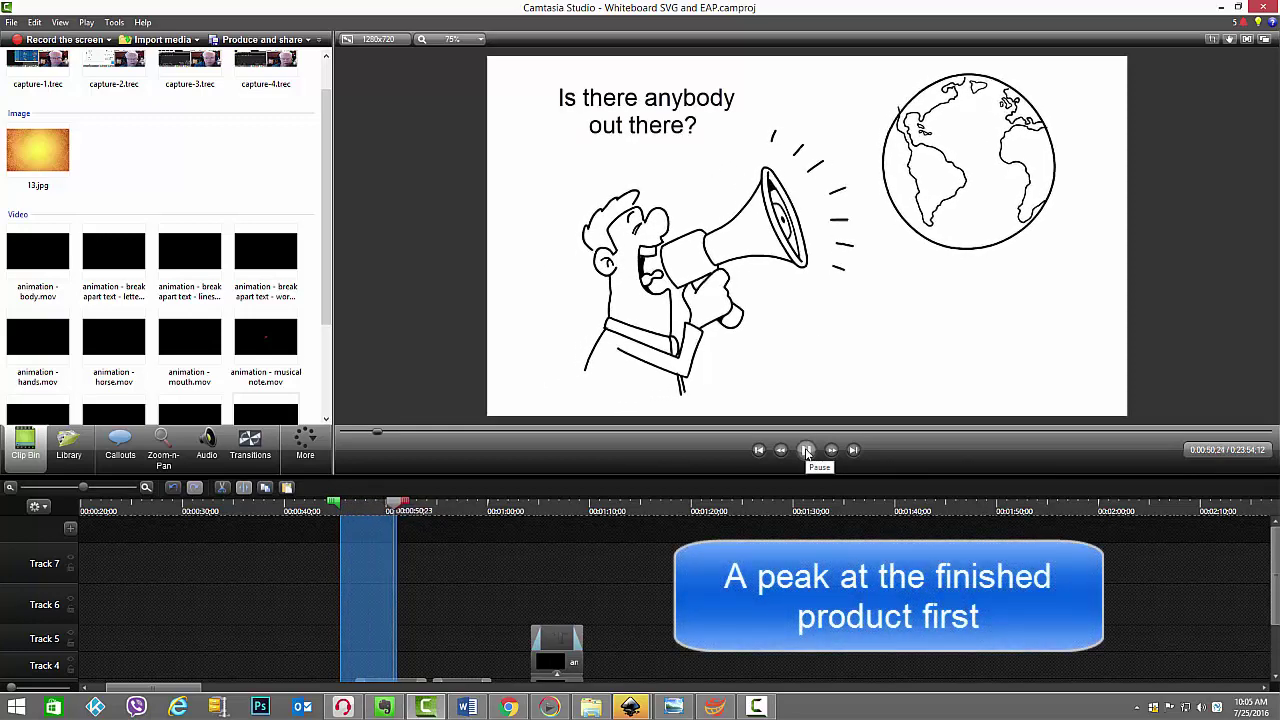
# Step: Replay the finished megaphone man and world scene from the selected timeline section, pausing and resuming the preview
pyautogui.click(806, 451)
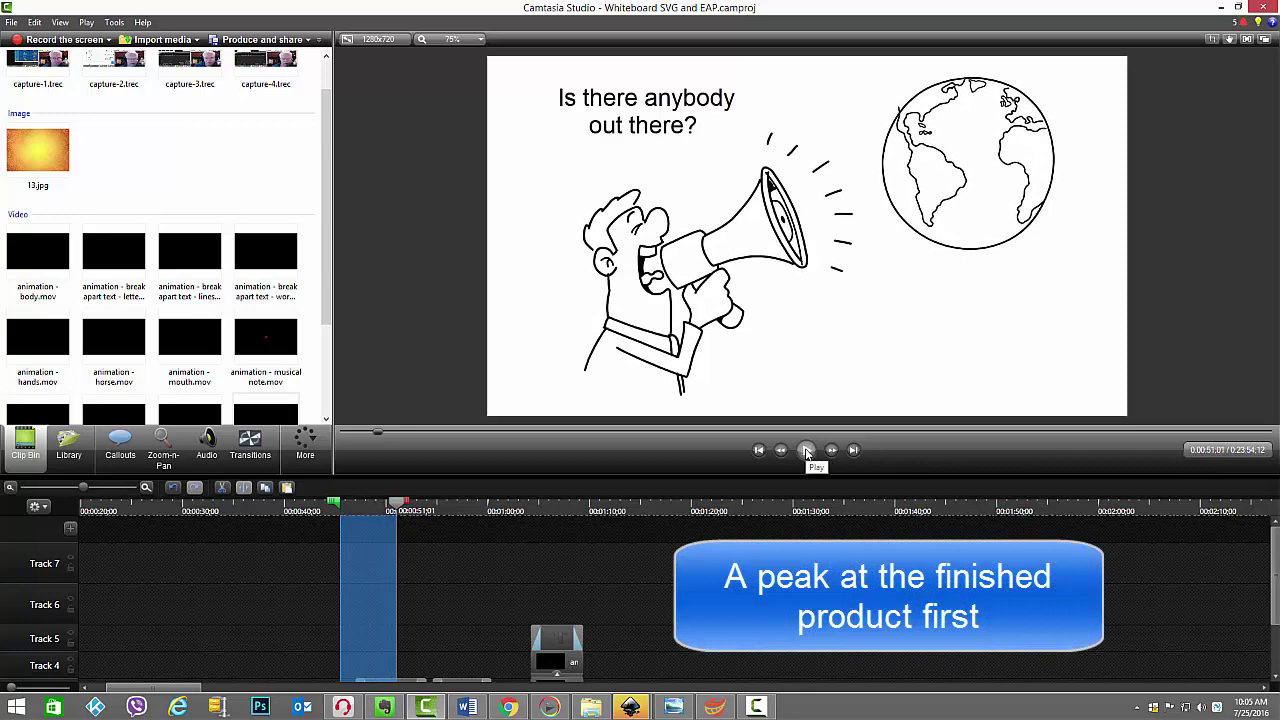
pyautogui.click(806, 451)
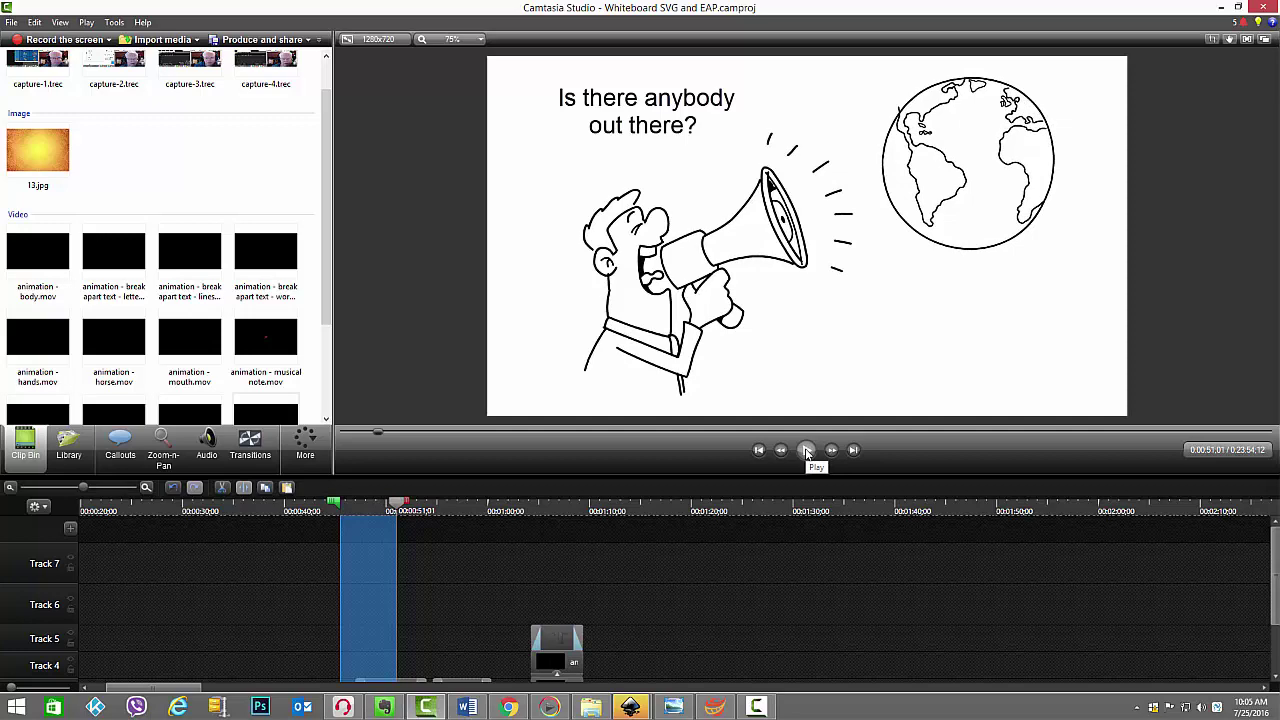
pyautogui.click(807, 451)
pyautogui.click(807, 451)
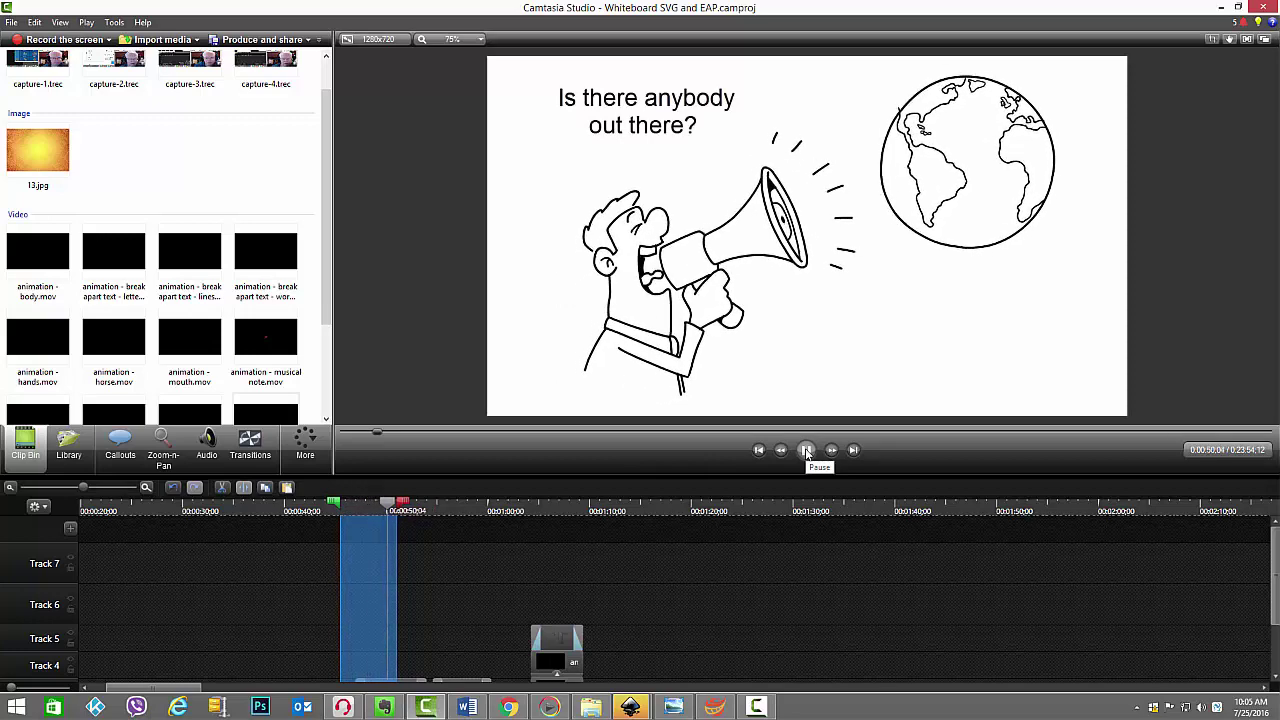
pyautogui.click(807, 451)
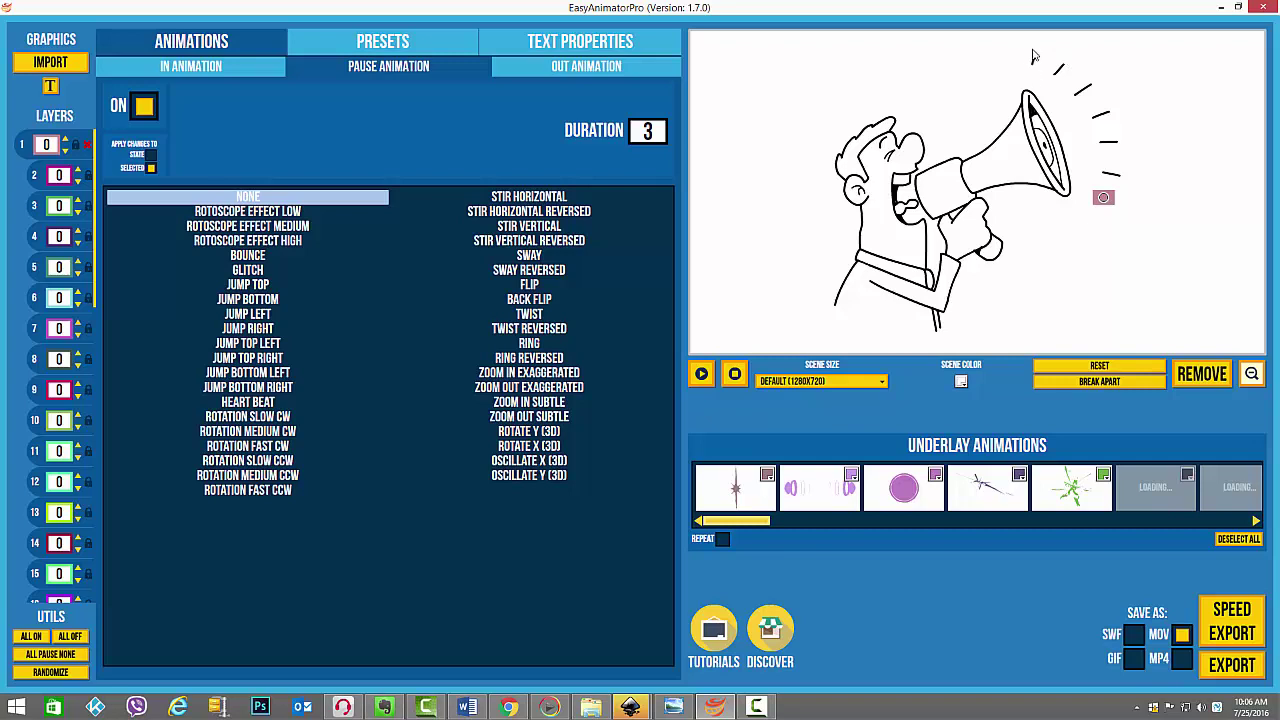
# Step: Go through layers 2 to 7 and back to layer 1 to identify which sound line in front of the megaphone each holds
pyautogui.click(33, 175)
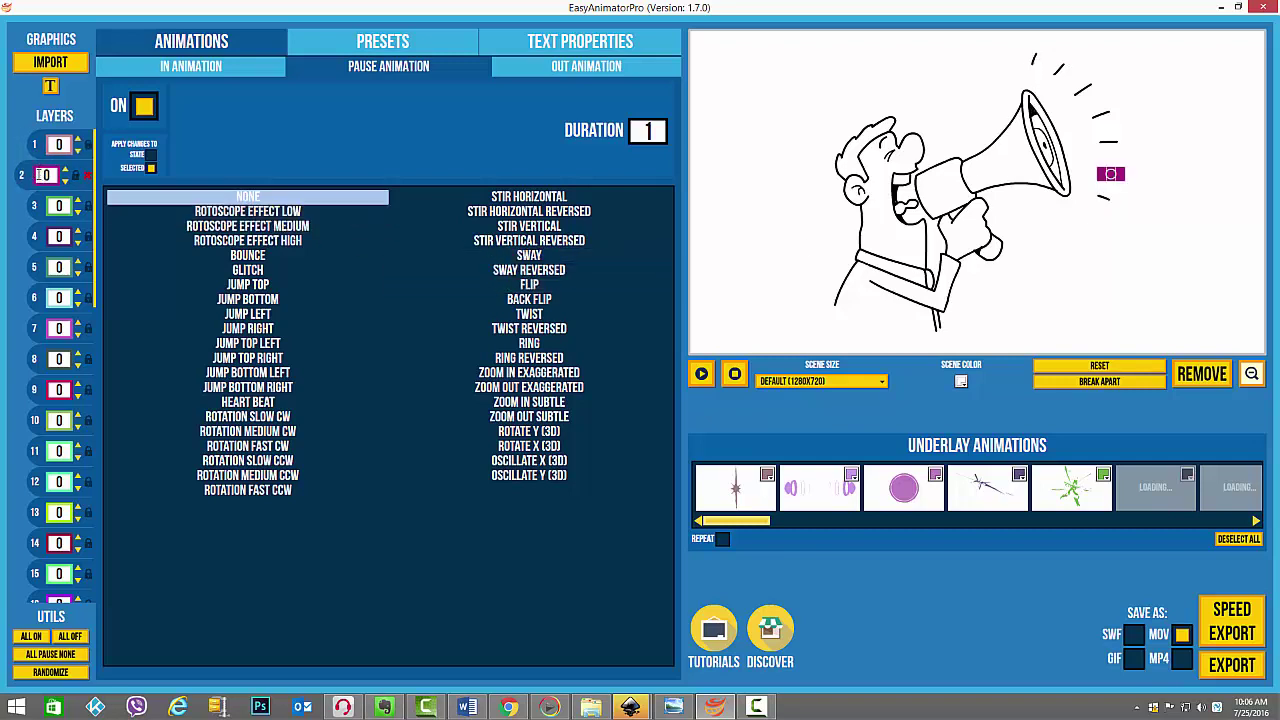
pyautogui.click(35, 205)
pyautogui.click(34, 236)
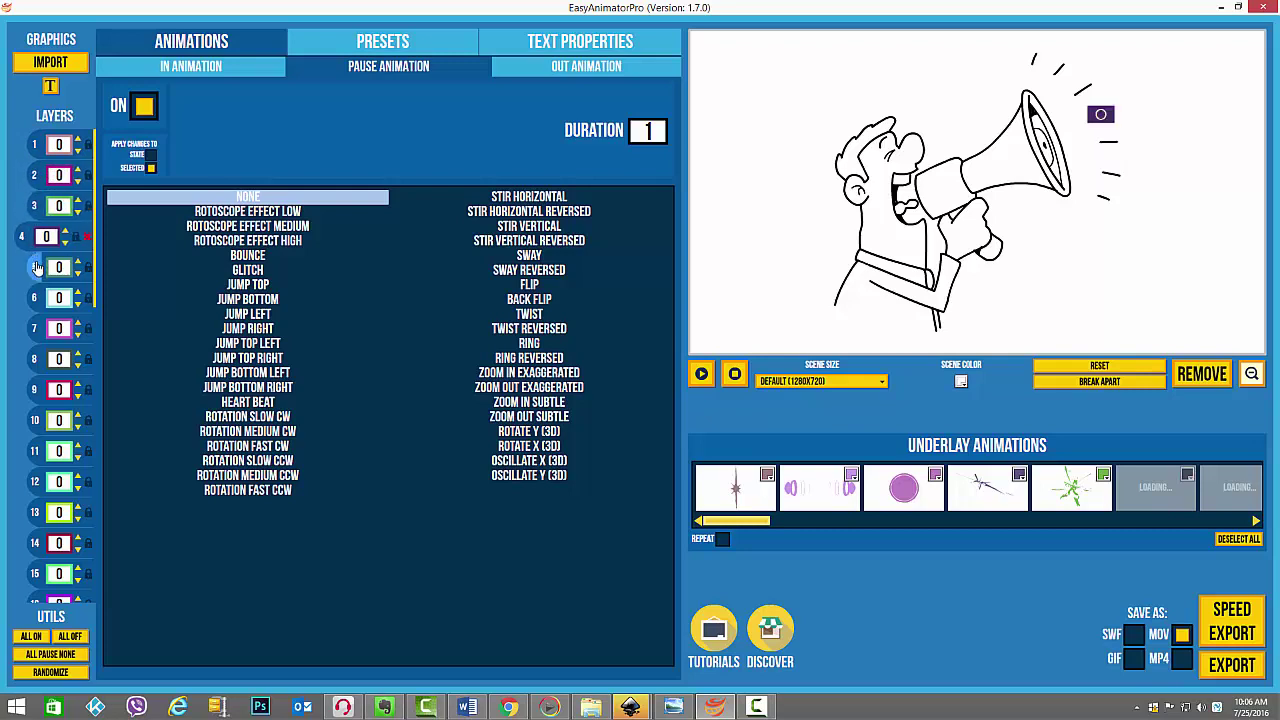
pyautogui.click(33, 267)
pyautogui.click(33, 298)
pyautogui.click(33, 324)
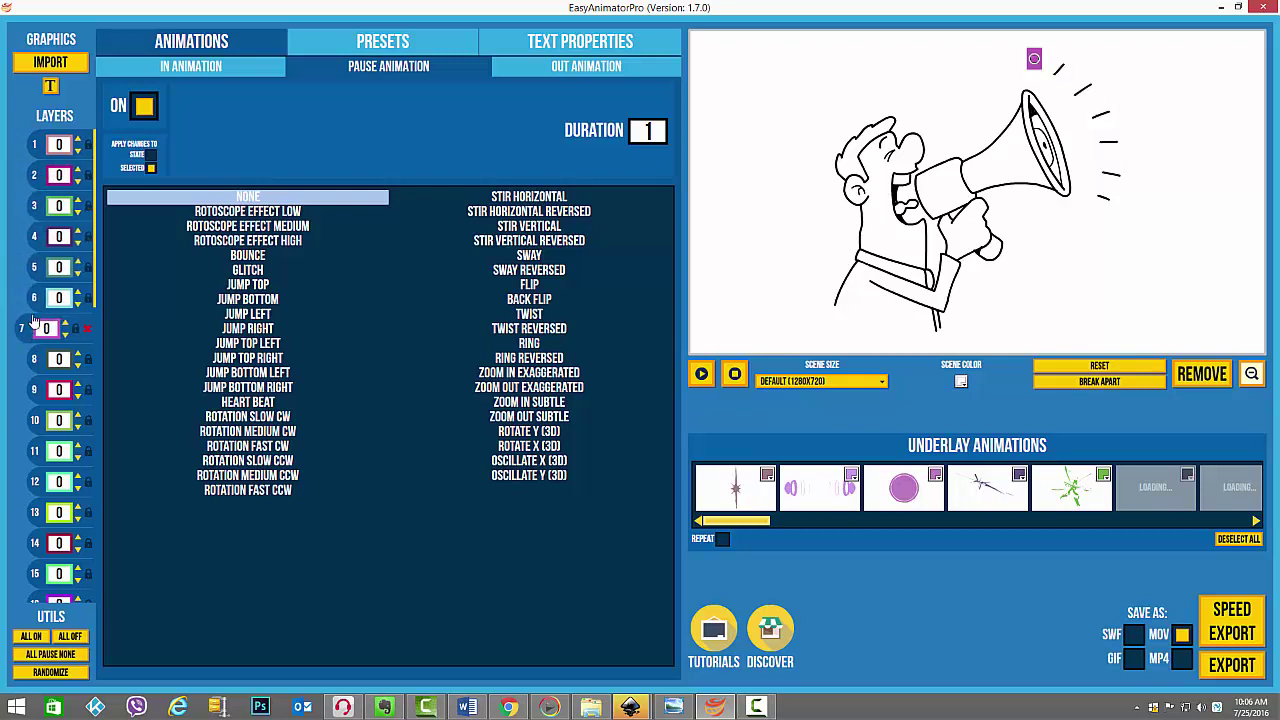
pyautogui.click(33, 145)
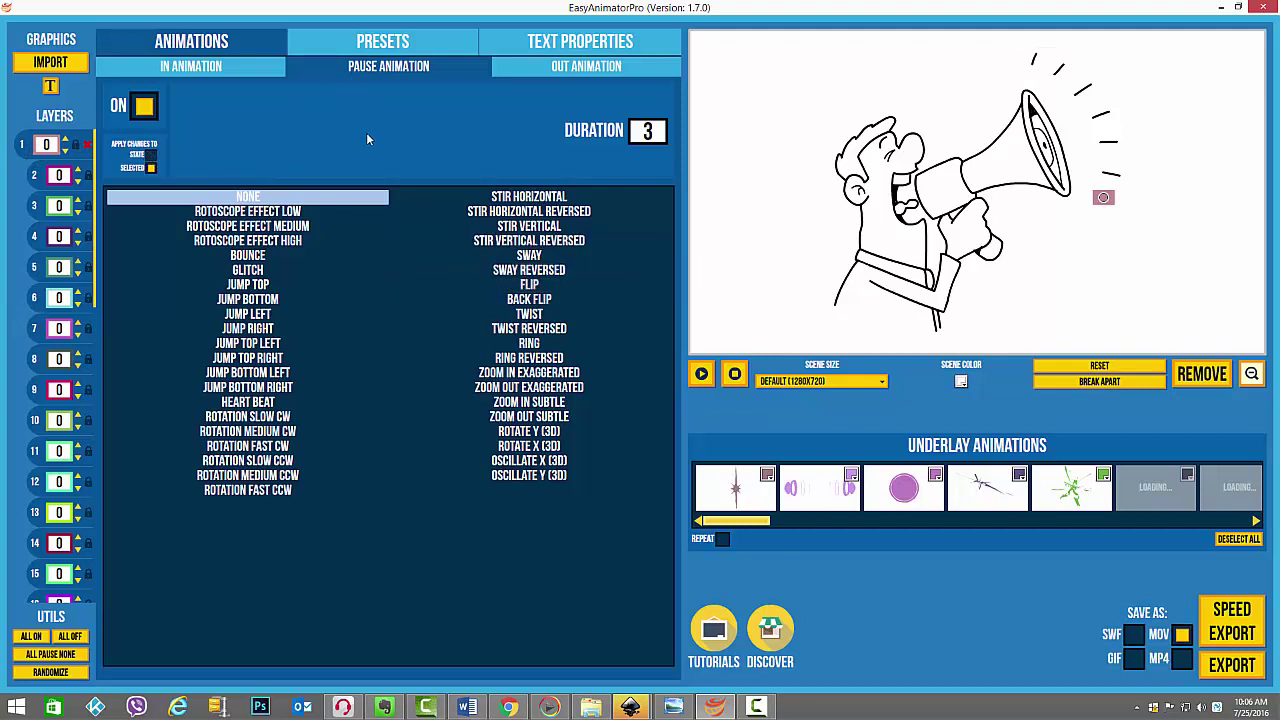
# Step: Try Rotoscope Effect Low and High on the layer 1 sound line, and set its pause animation to Rotoscope Effect Medium
pyautogui.click(273, 229)
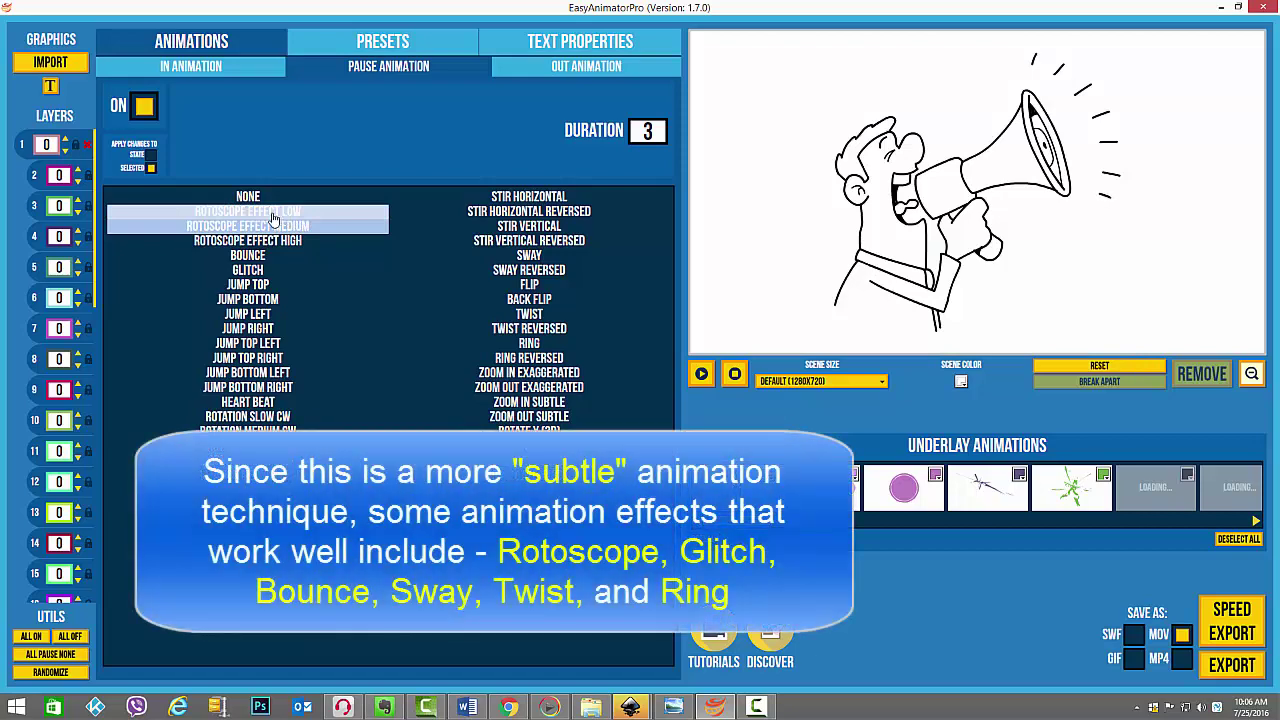
pyautogui.click(273, 218)
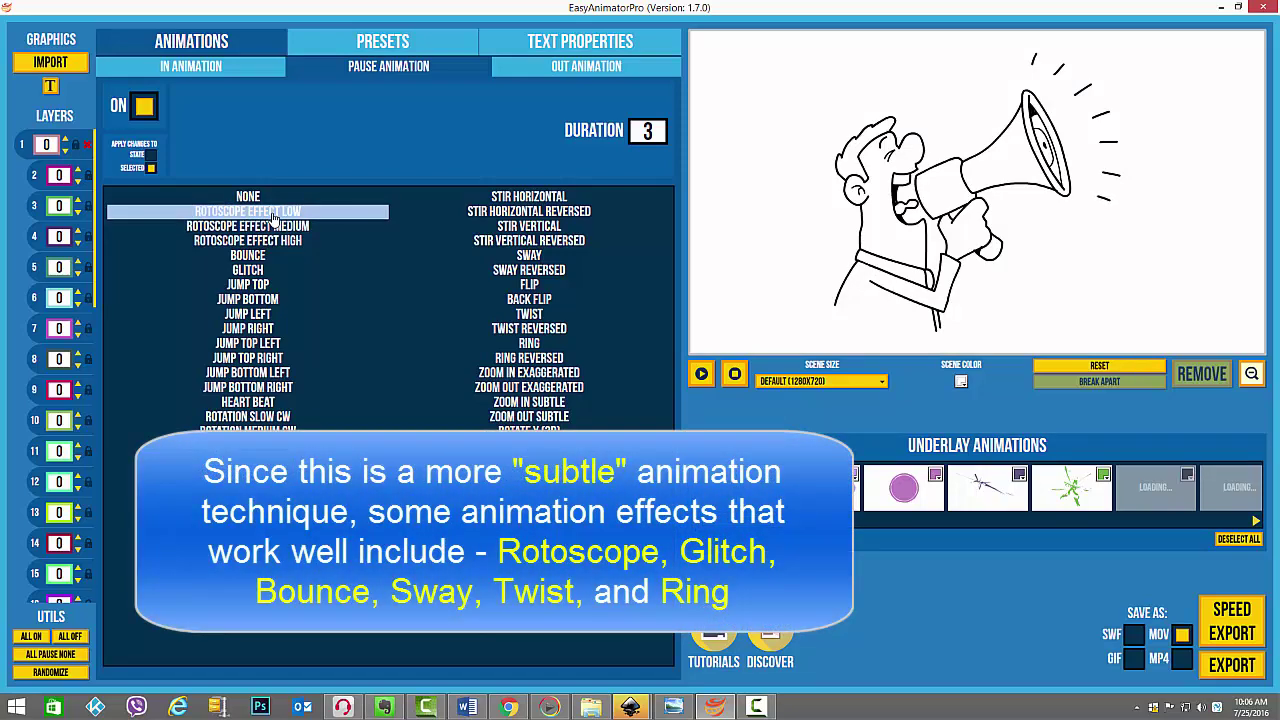
pyautogui.click(268, 245)
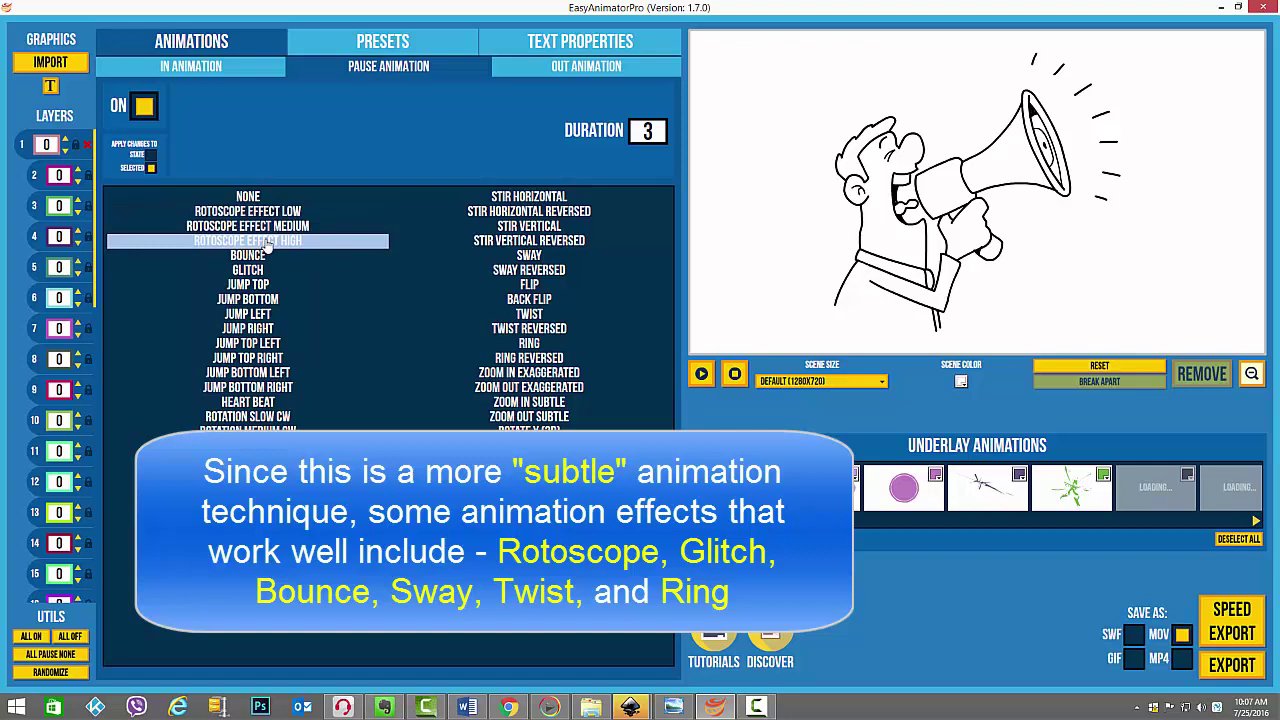
pyautogui.click(270, 228)
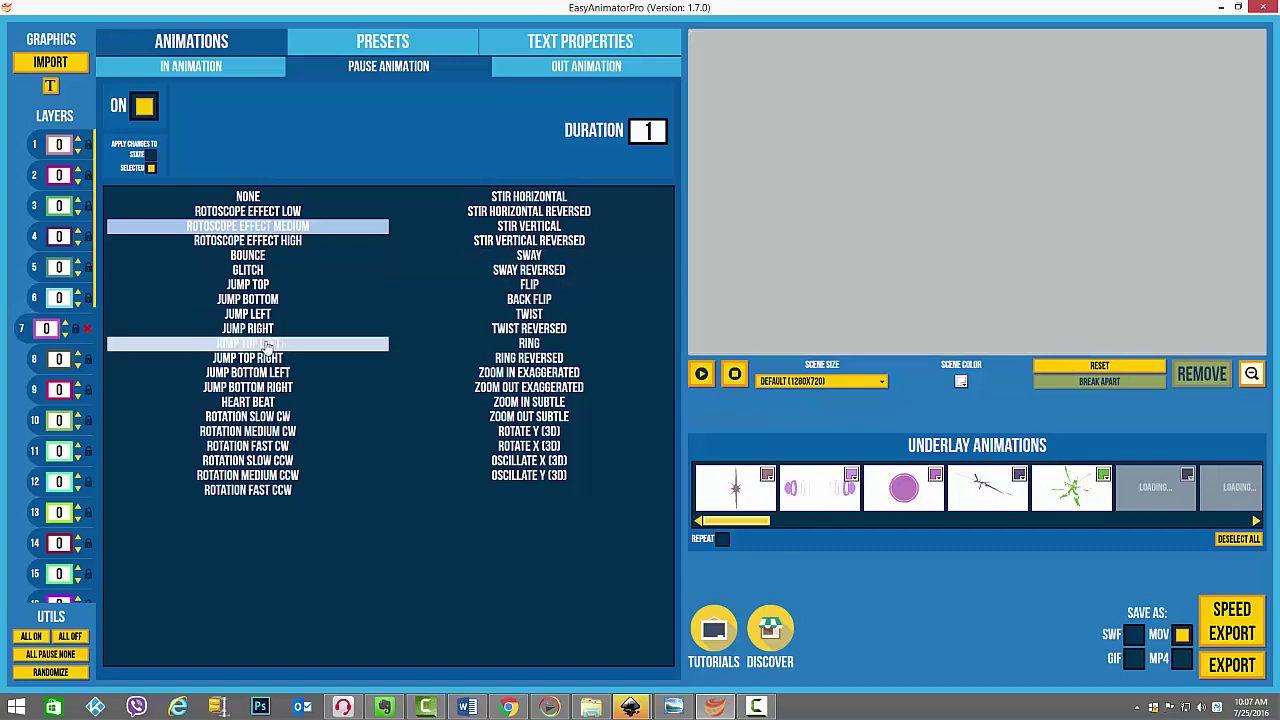
# Step: Check the pause animation assigned to the sound line layers, from layer 5 back to layer 1
pyautogui.click(34, 267)
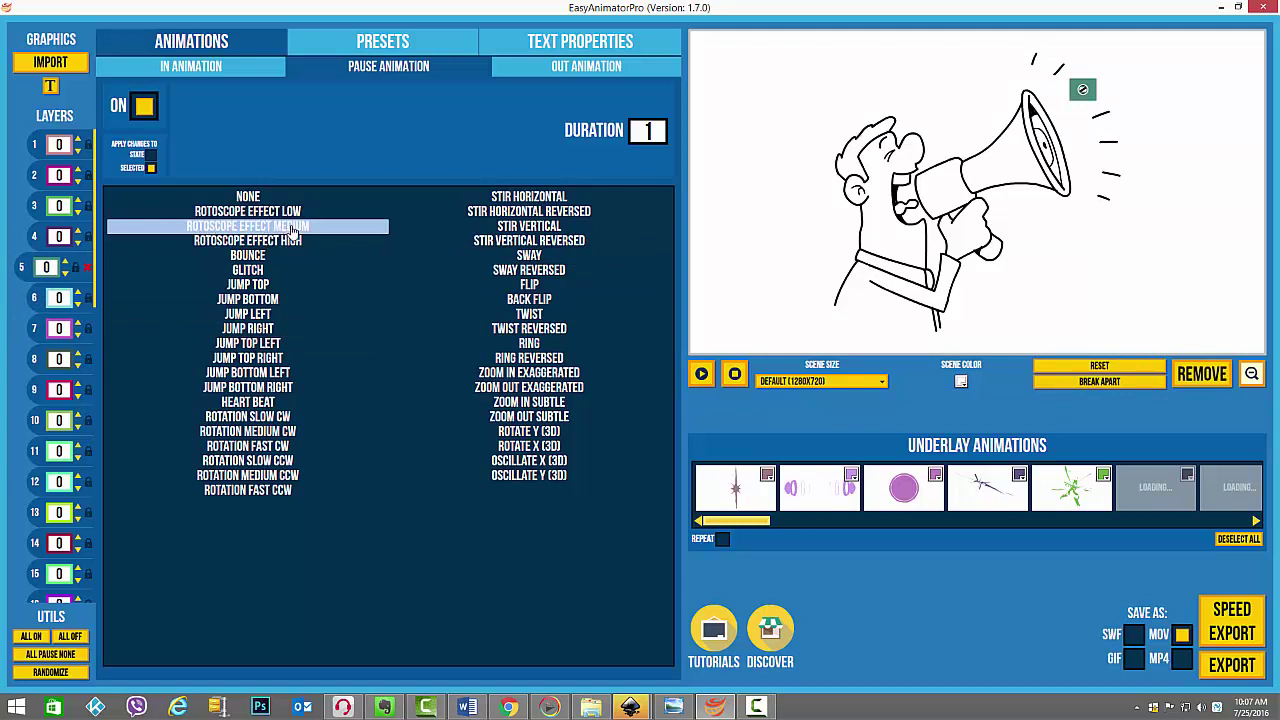
pyautogui.click(34, 236)
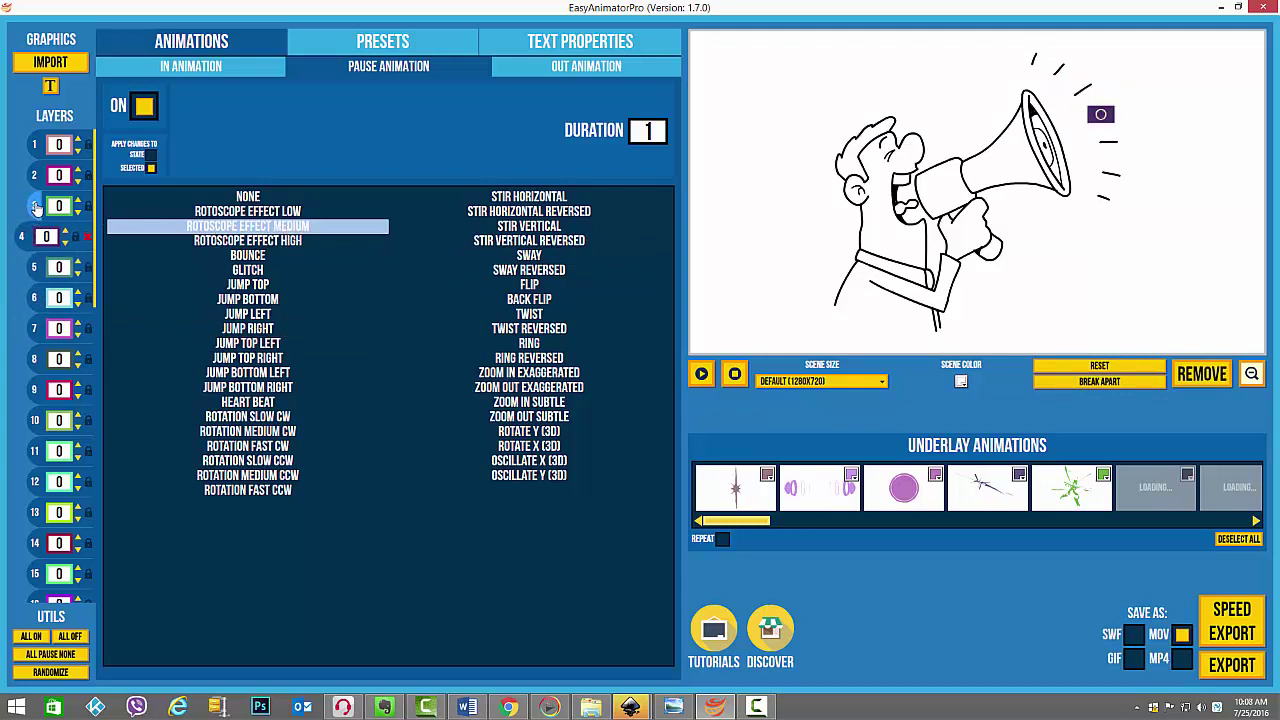
pyautogui.click(26, 175)
pyautogui.click(28, 144)
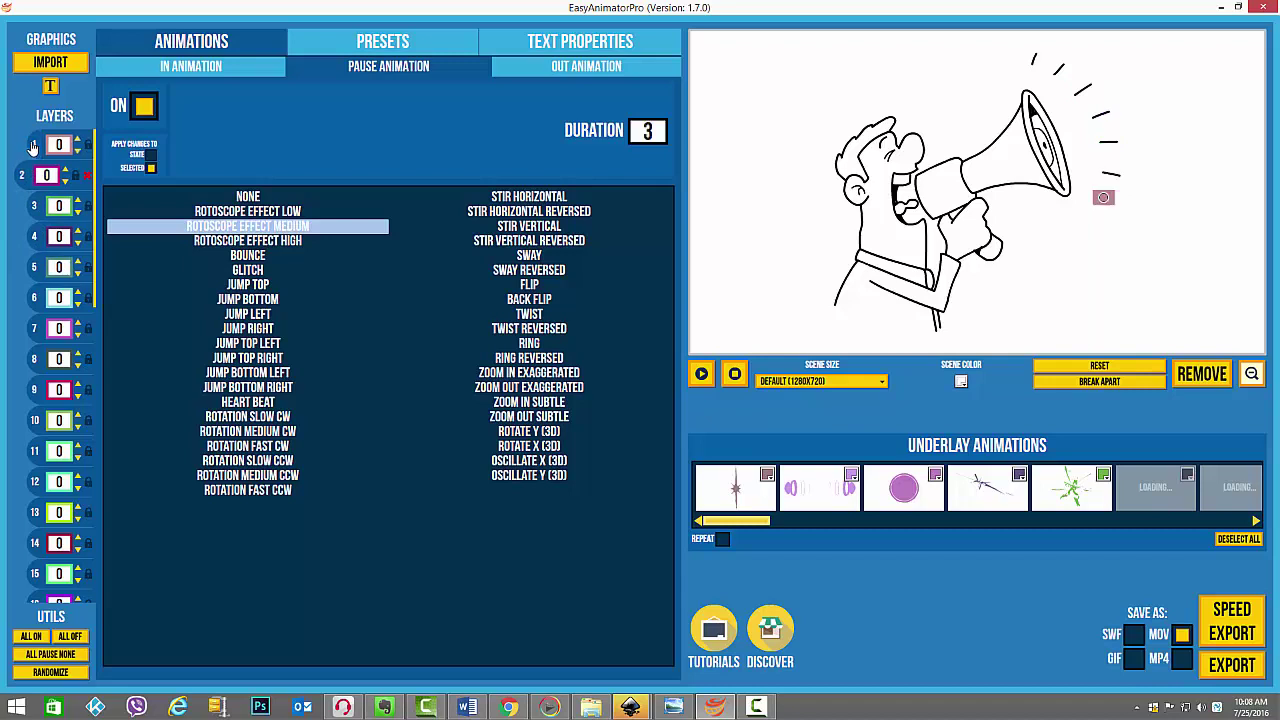
pyautogui.click(205, 226)
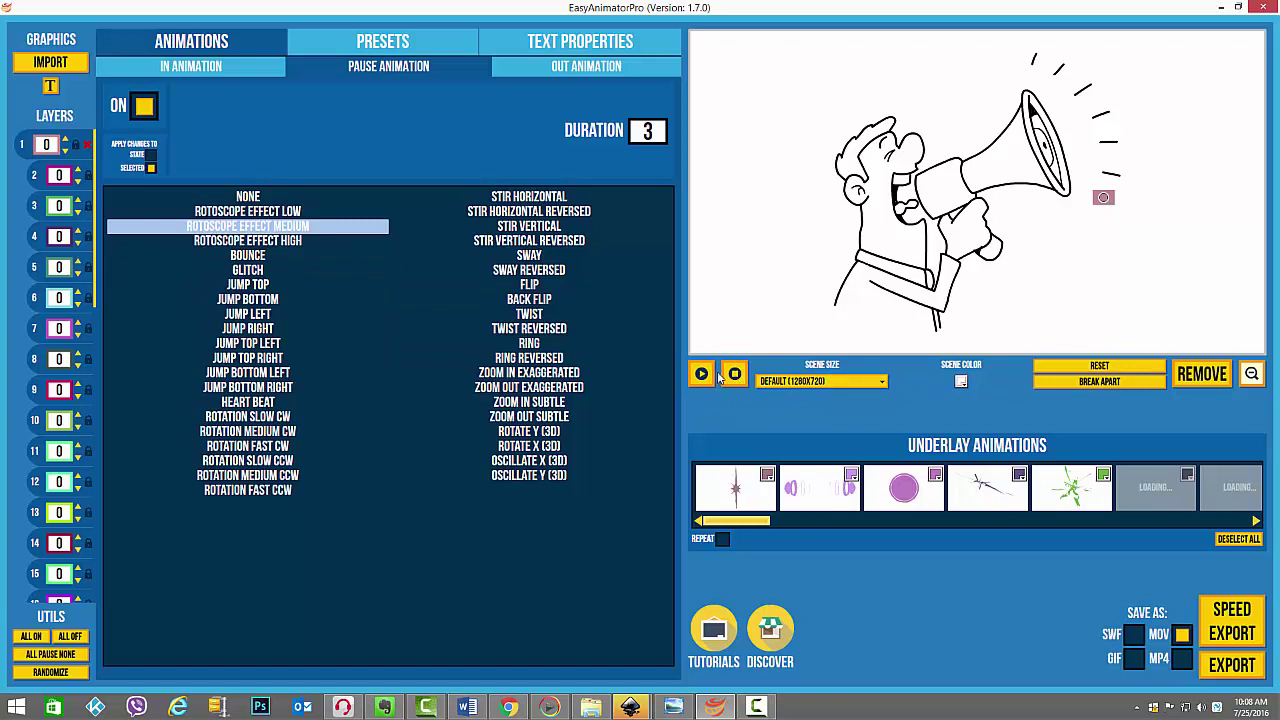
# Step: Set the pause animation of the man's hair layer to Rotoscope Effect Low
pyautogui.click(845, 157)
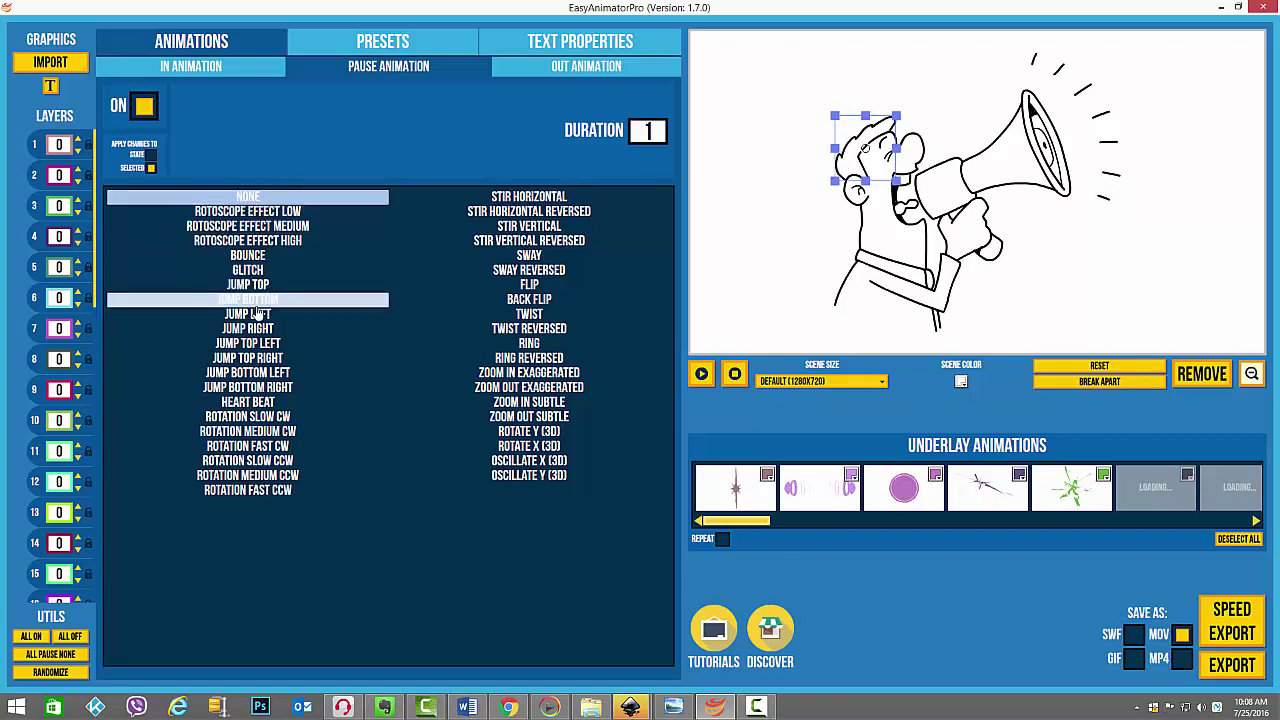
pyautogui.click(254, 214)
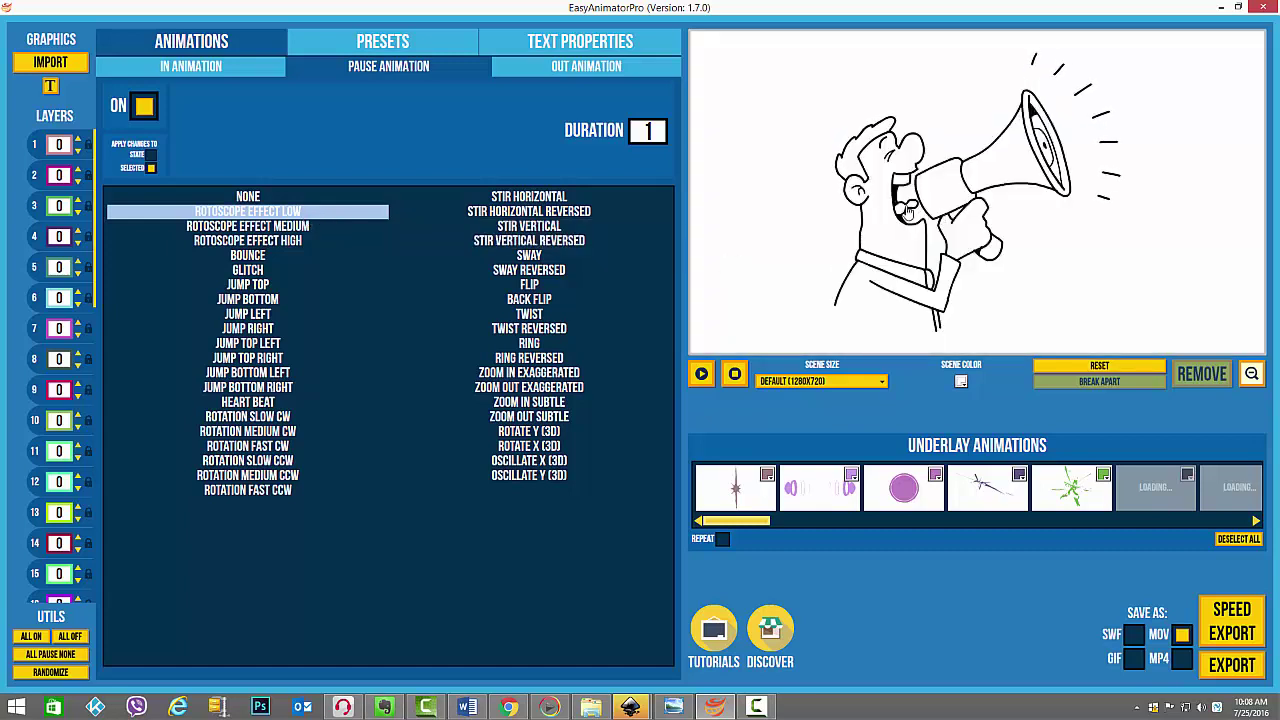
# Step: Set the tongue layer's pause animation to Ring with a duration of 4, and the upper mouth layer's pause animation to Bounce
pyautogui.click(908, 210)
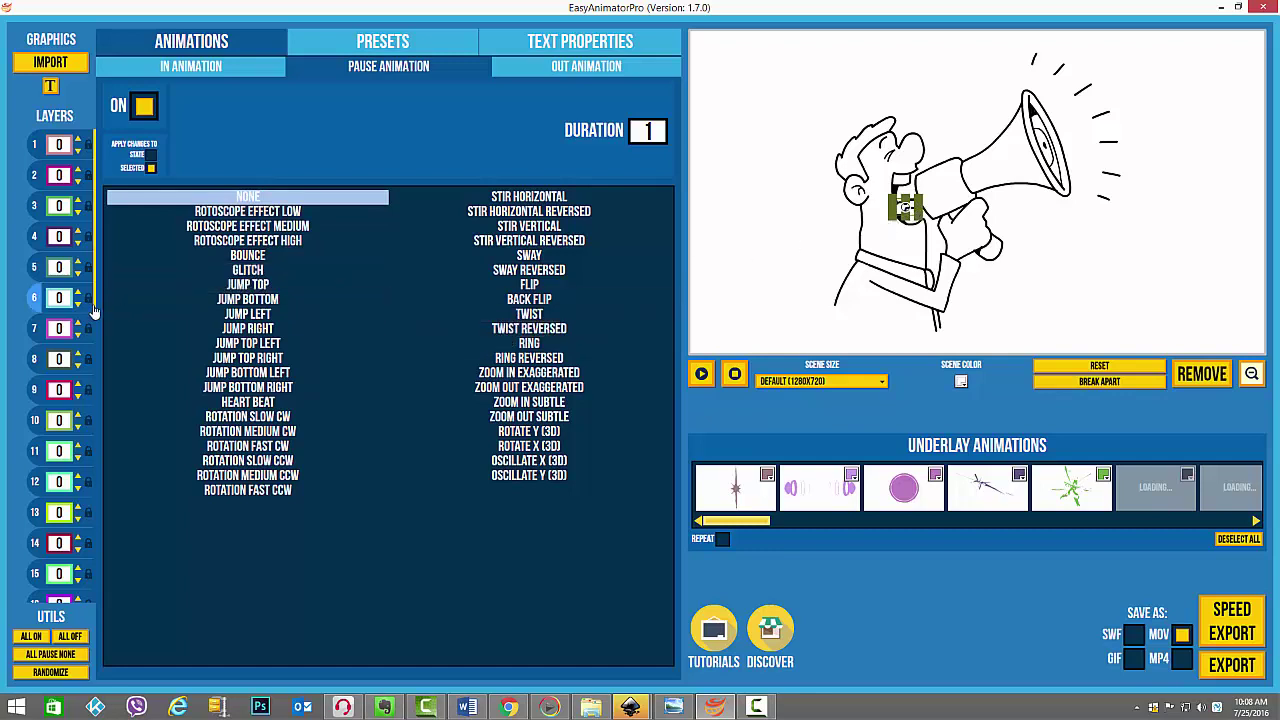
pyautogui.moveTo(95, 308); pyautogui.dragTo(95, 598)
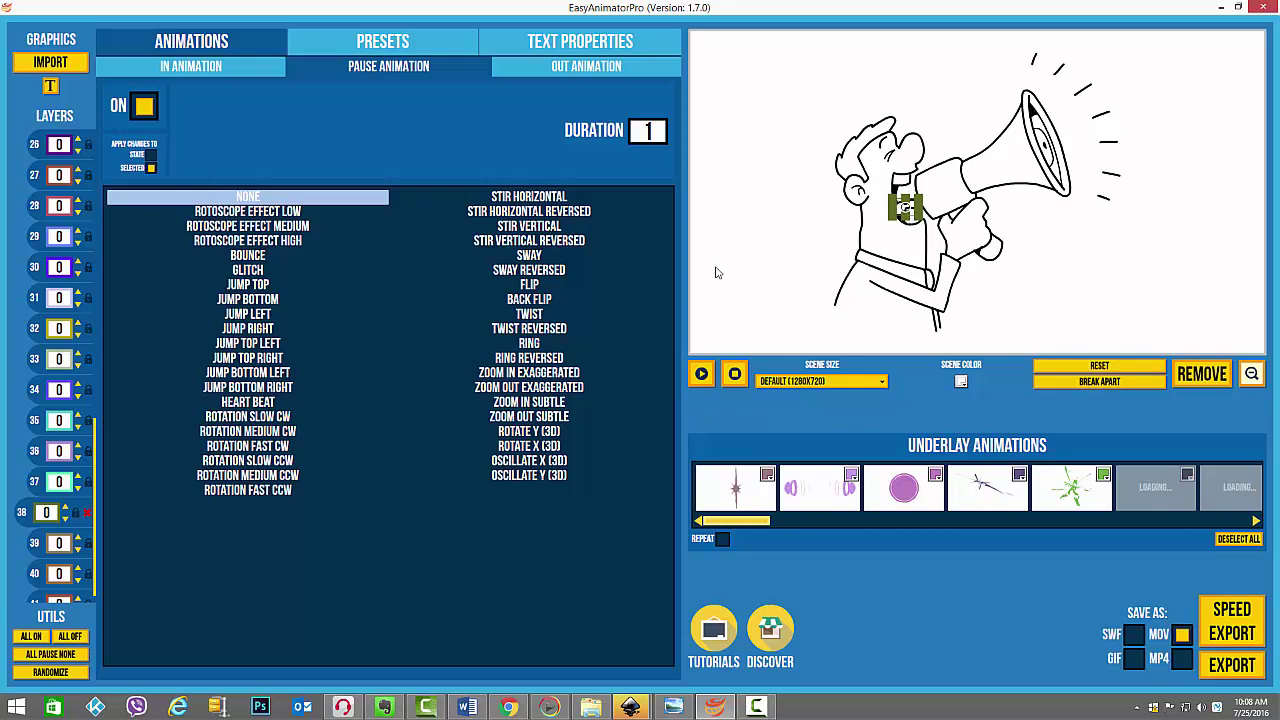
pyautogui.click(533, 345)
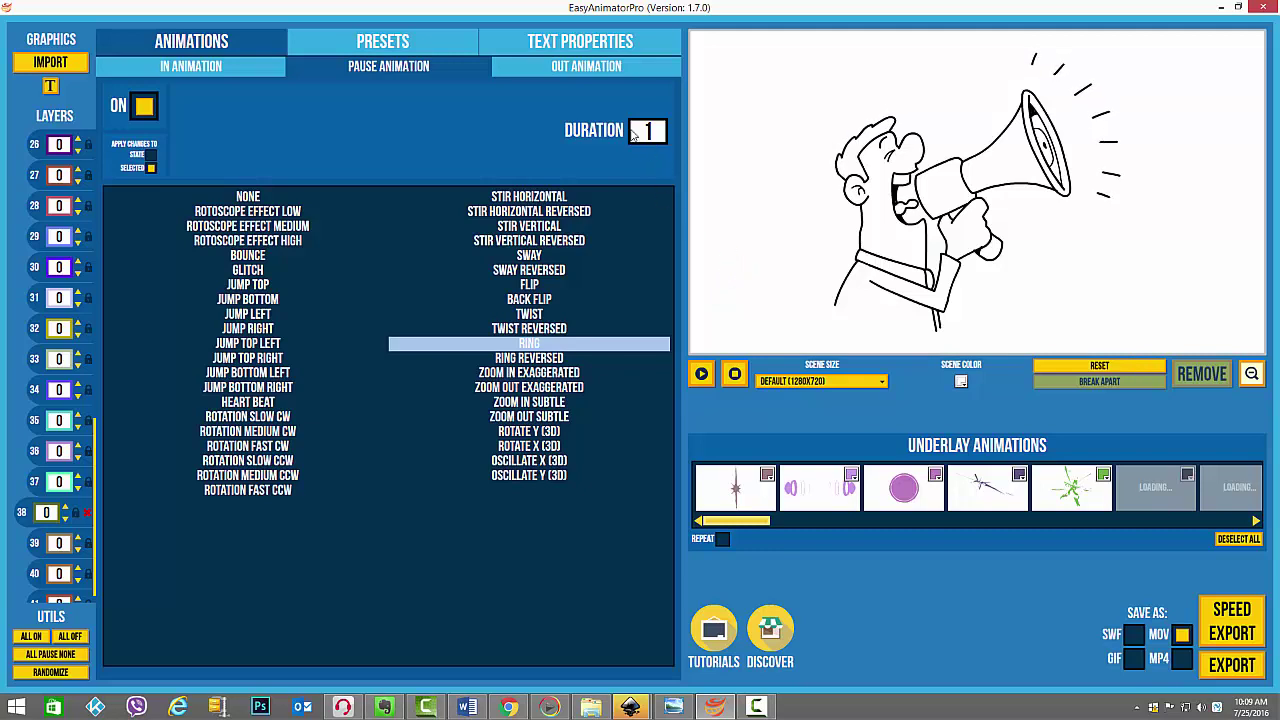
pyautogui.moveTo(633, 136); pyautogui.dragTo(663, 134)
pyautogui.write('3')
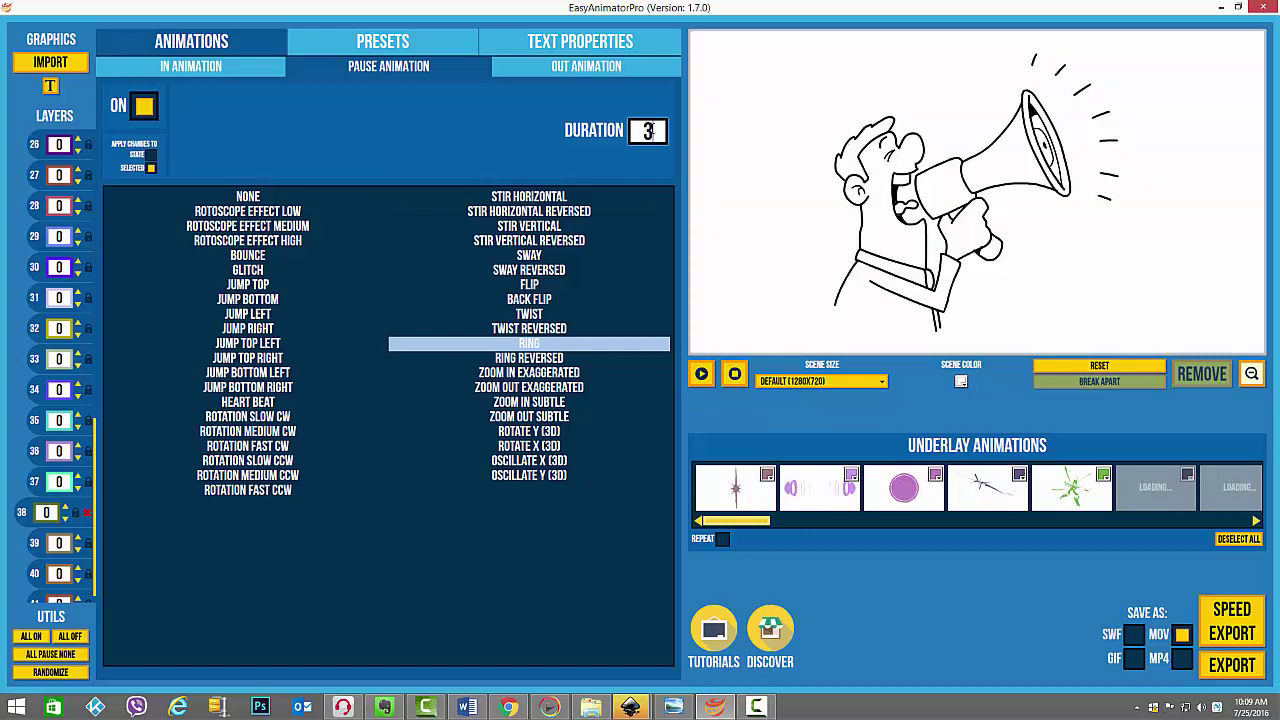
pyautogui.write('4')
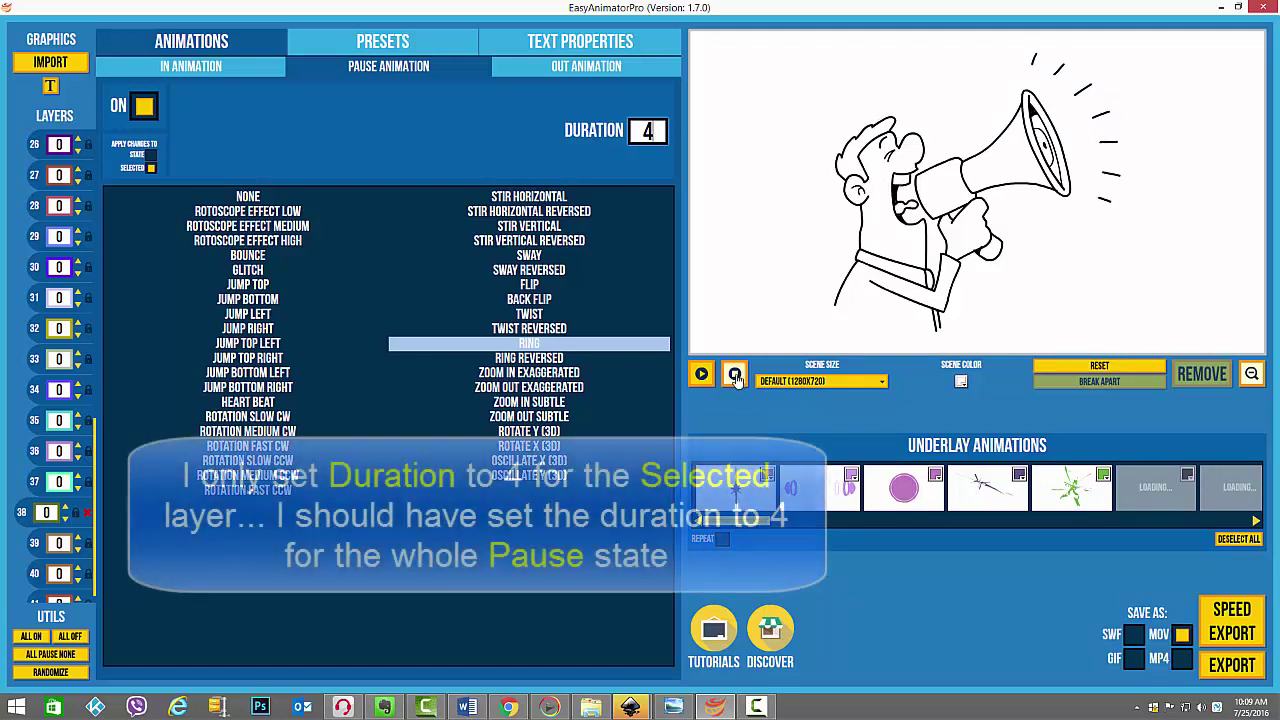
pyautogui.click(902, 182)
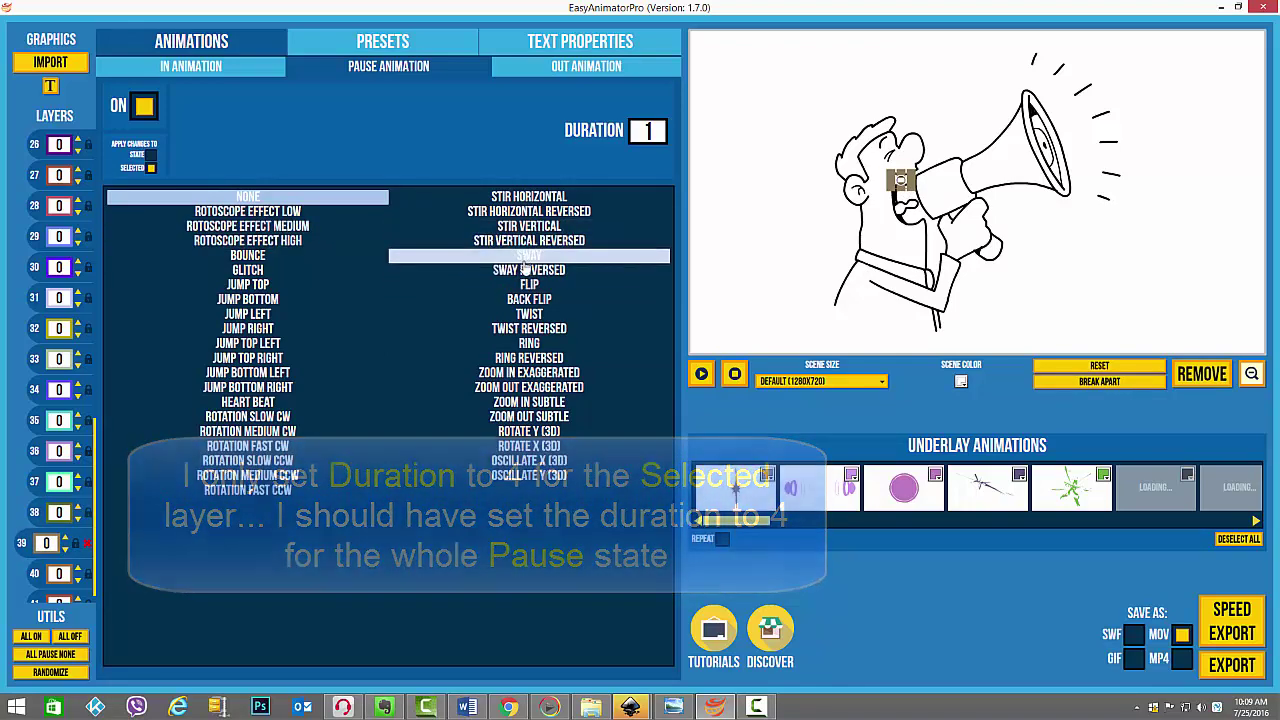
pyautogui.click(270, 259)
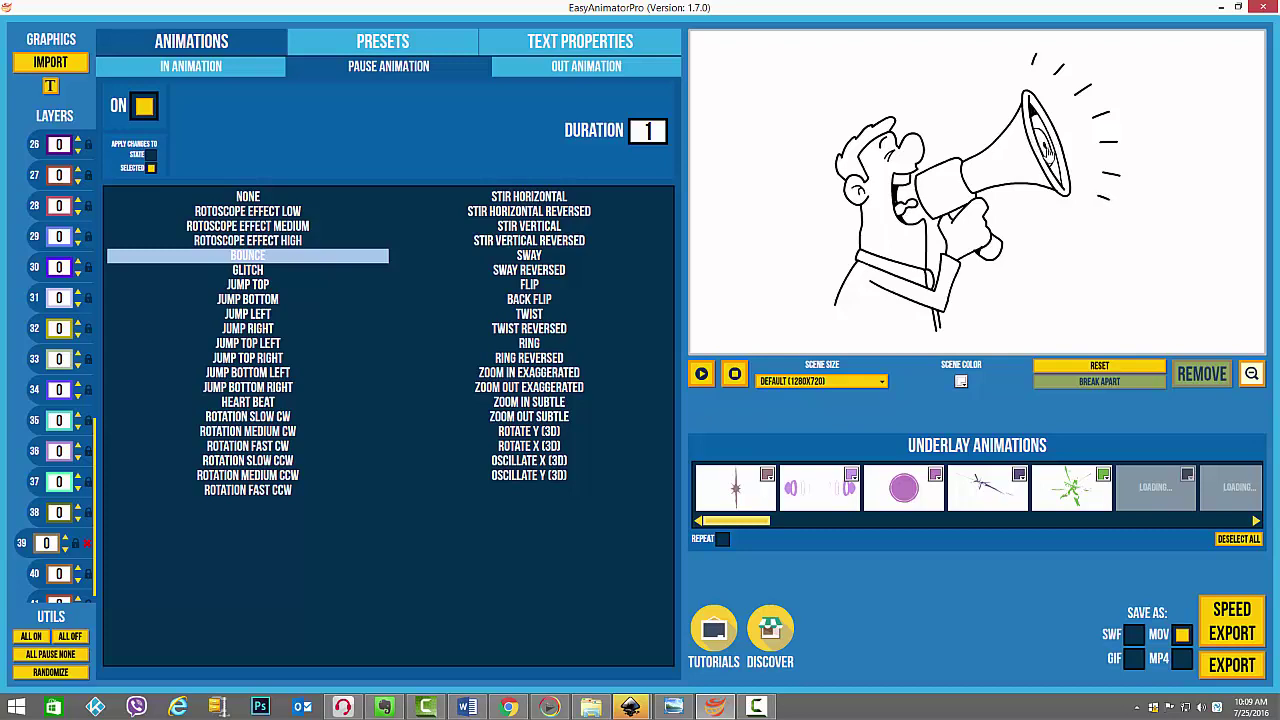
# Step: Set the pause animation of the small center shape and the inner ring of the megaphone opening to Heart Beat
pyautogui.click(1044, 148)
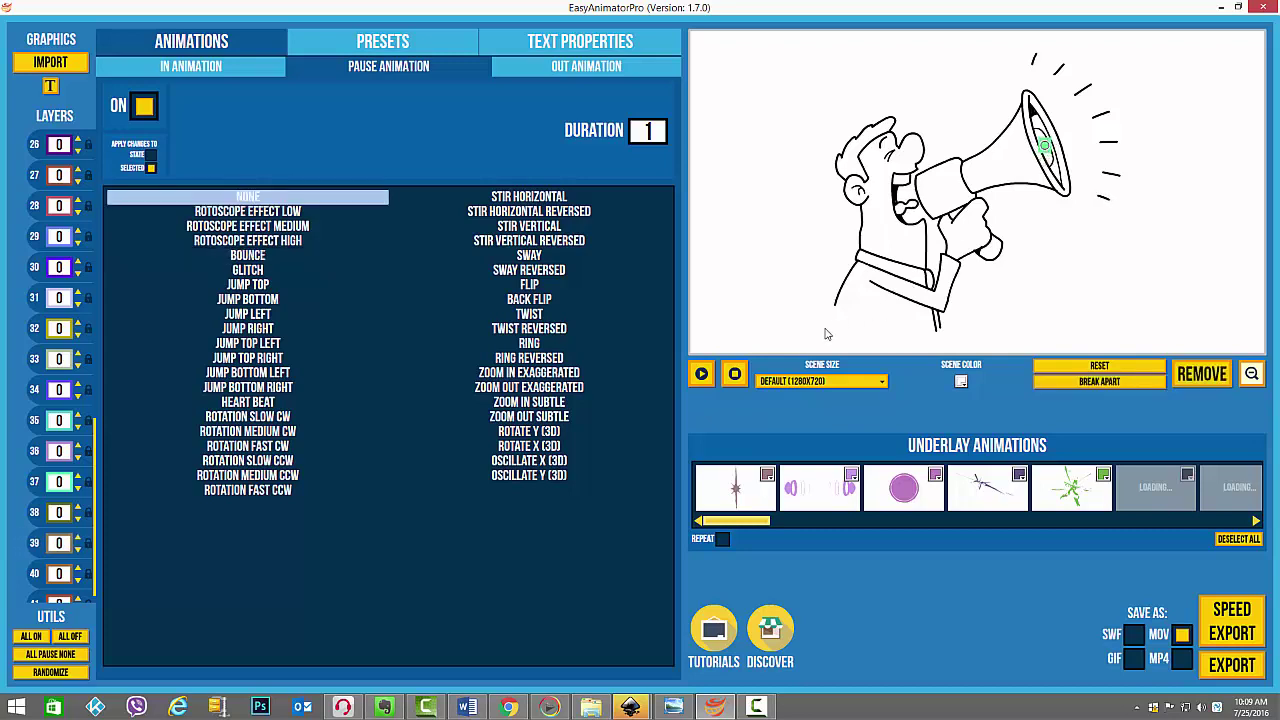
pyautogui.click(247, 402)
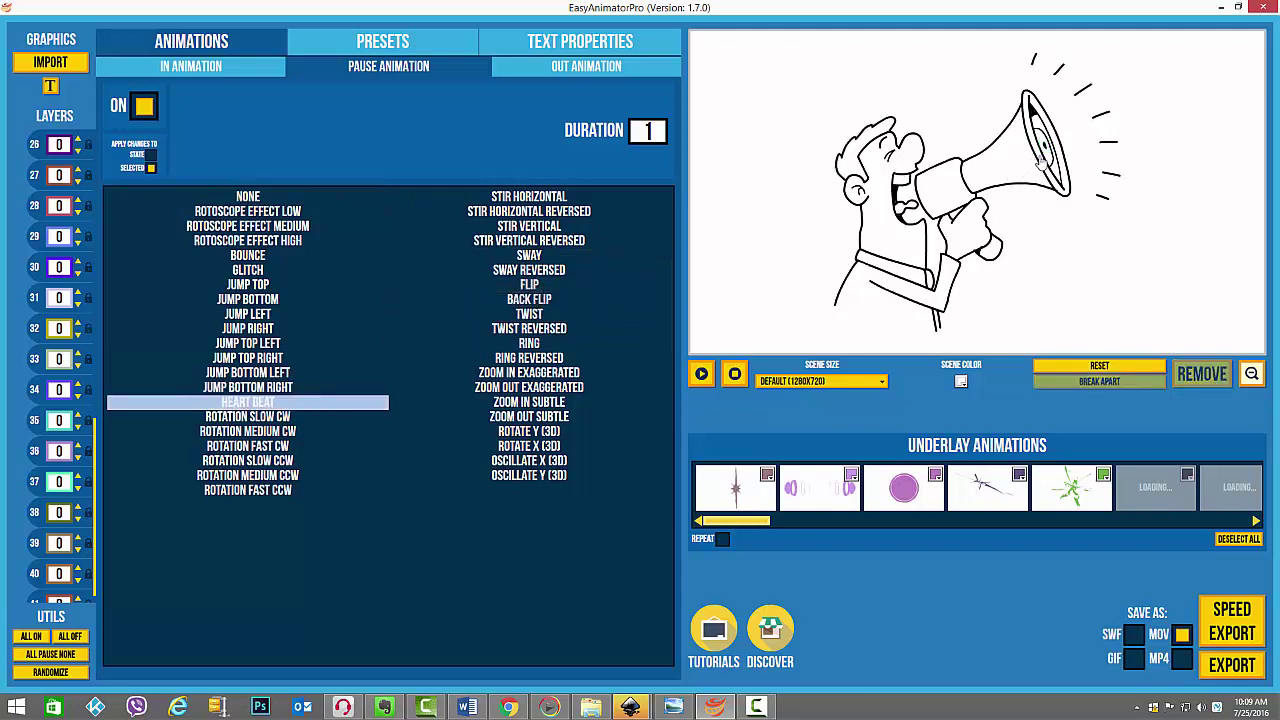
pyautogui.click(287, 396)
pyautogui.click(1057, 185)
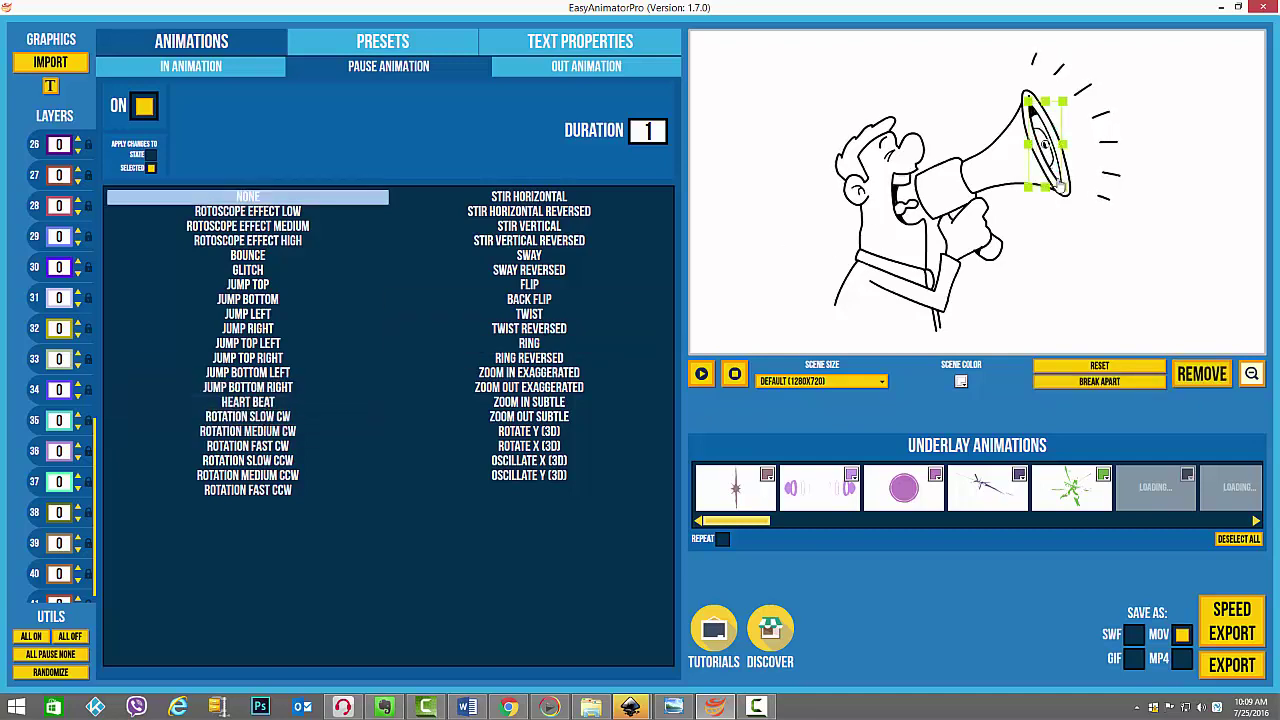
pyautogui.click(268, 408)
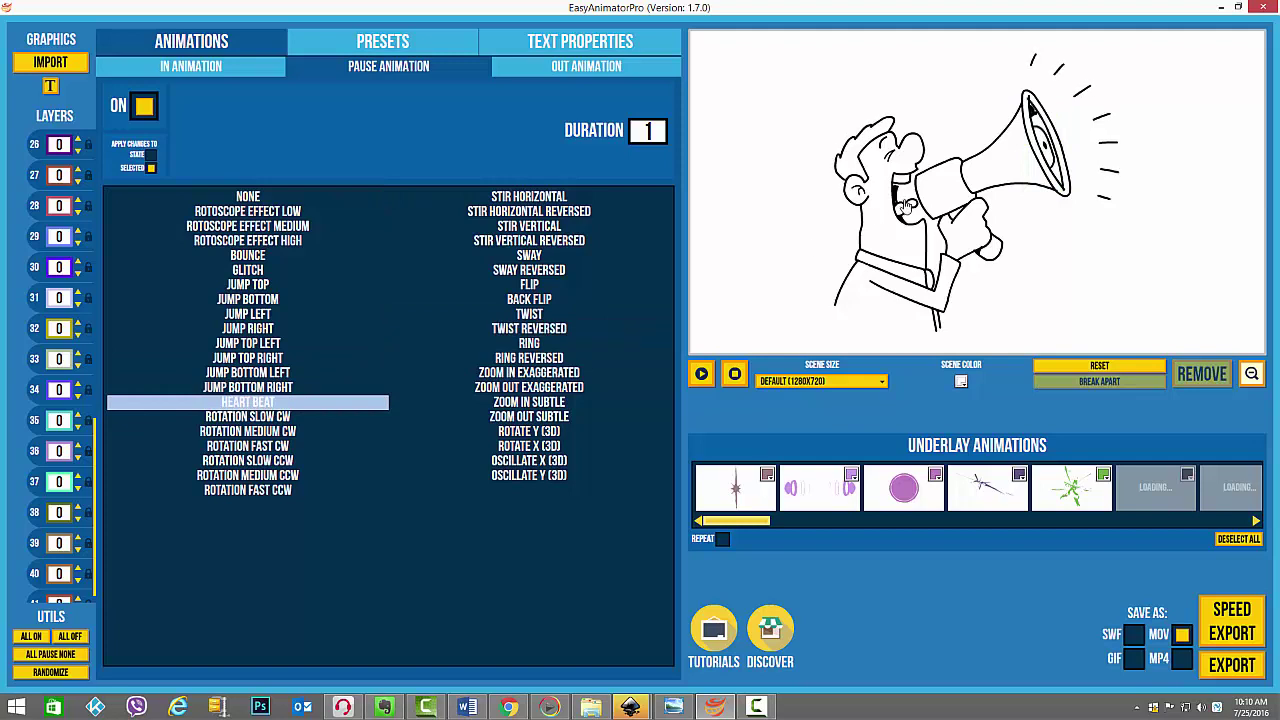
# Step: Set the pause animation of the megaphone's outer rim to Rotoscope Effect Medium and of its horn to Rotoscope Effect Low
pyautogui.click(1062, 199)
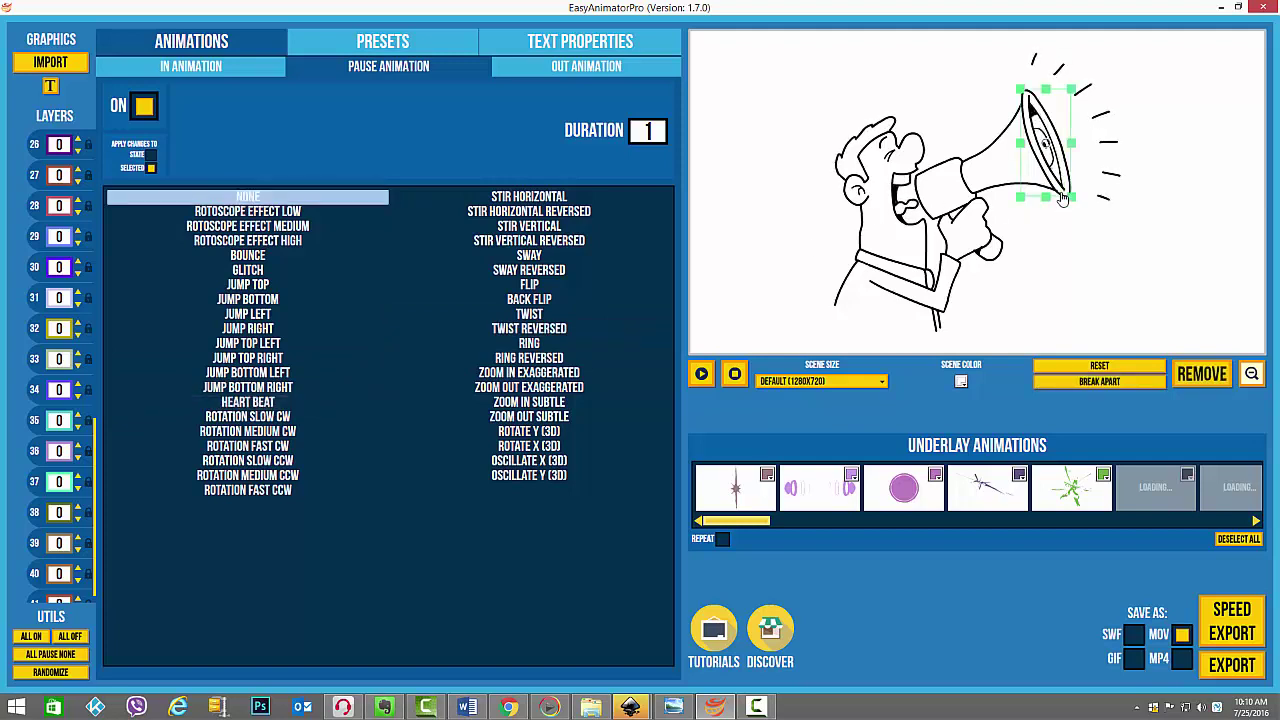
pyautogui.click(232, 404)
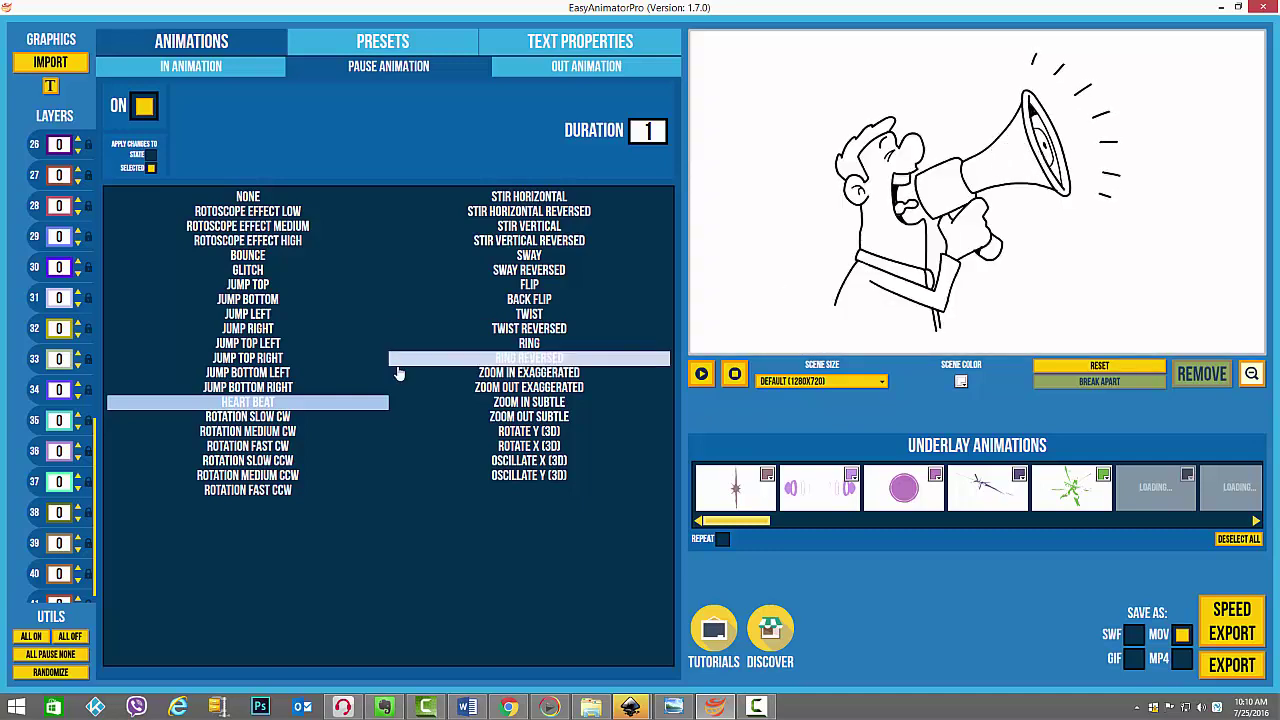
pyautogui.click(279, 248)
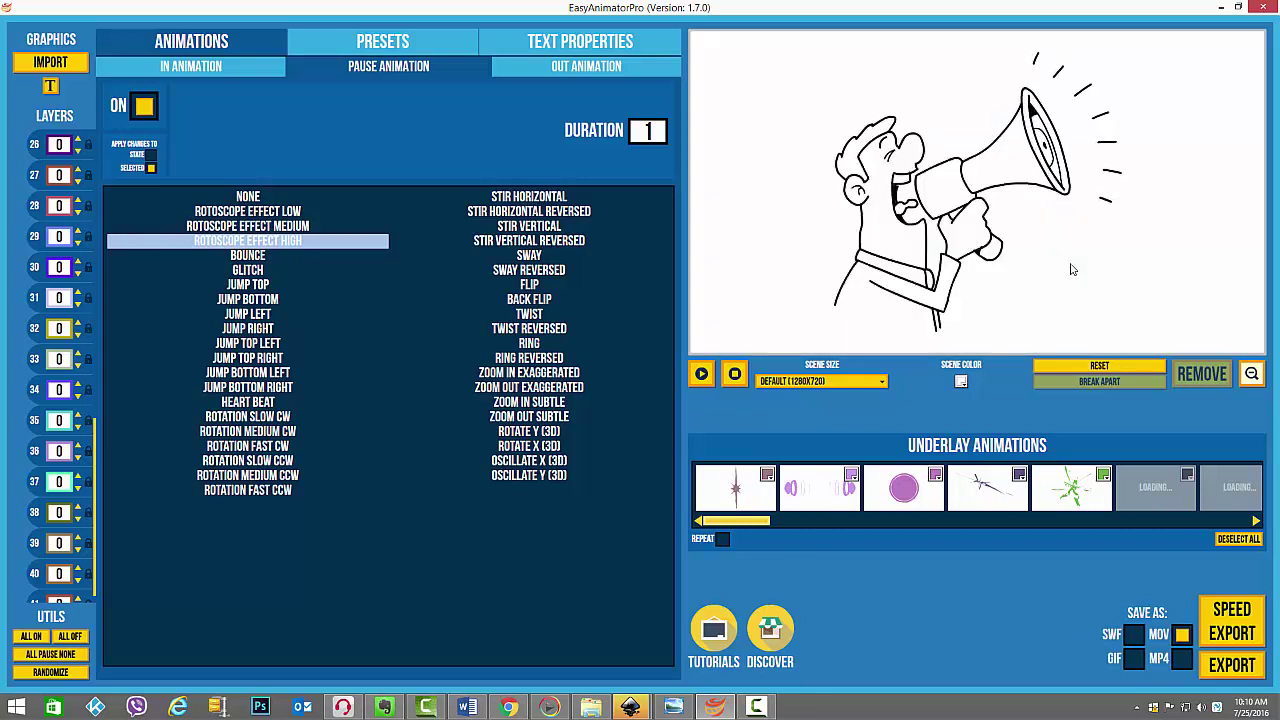
pyautogui.click(320, 228)
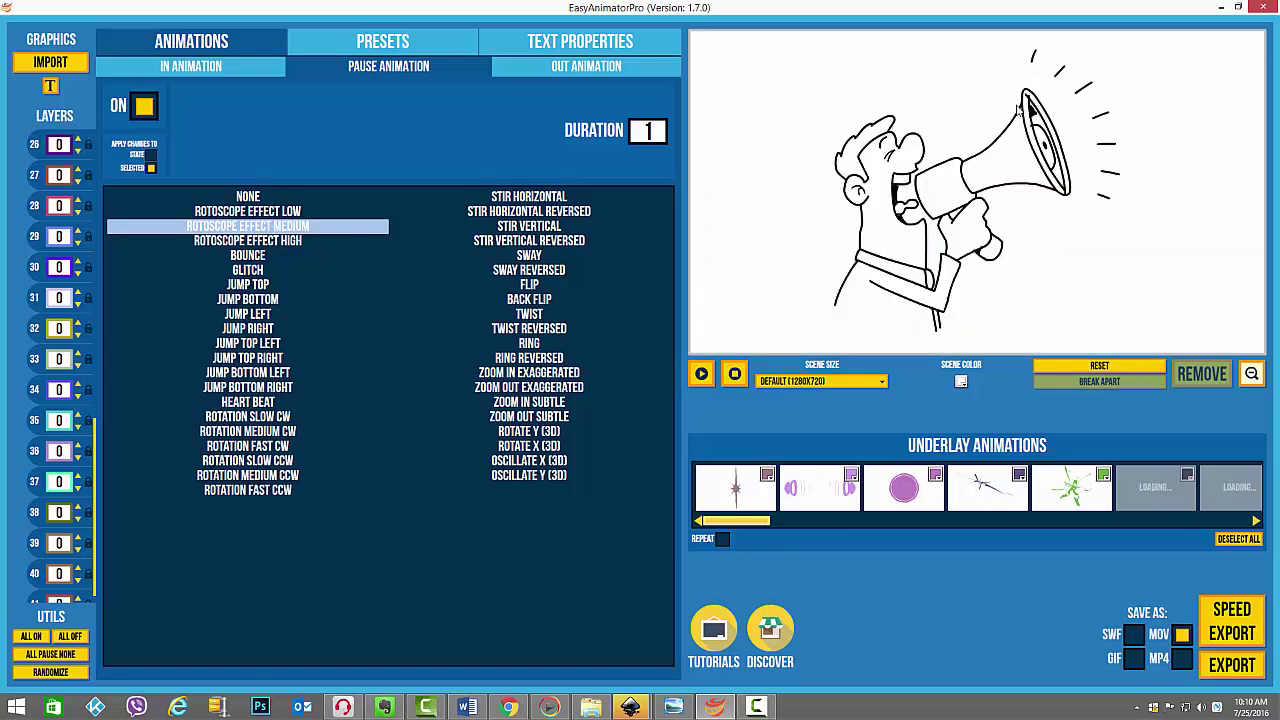
pyautogui.click(994, 150)
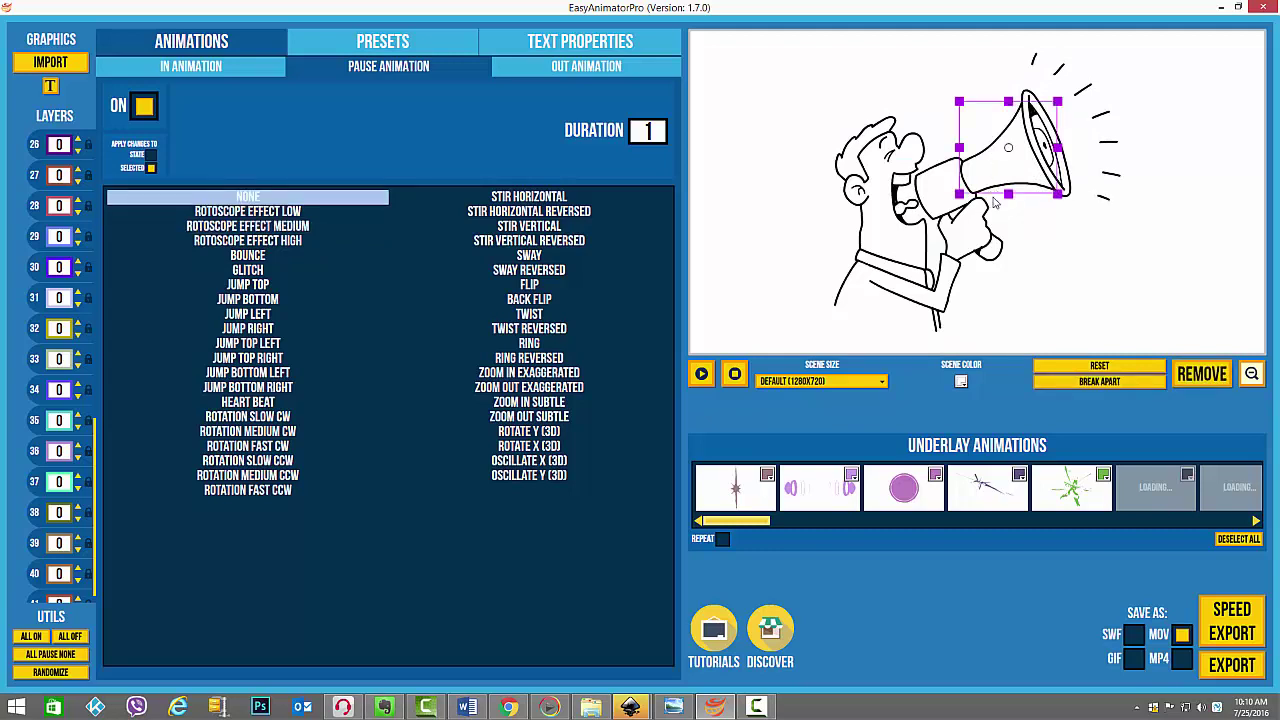
pyautogui.click(314, 214)
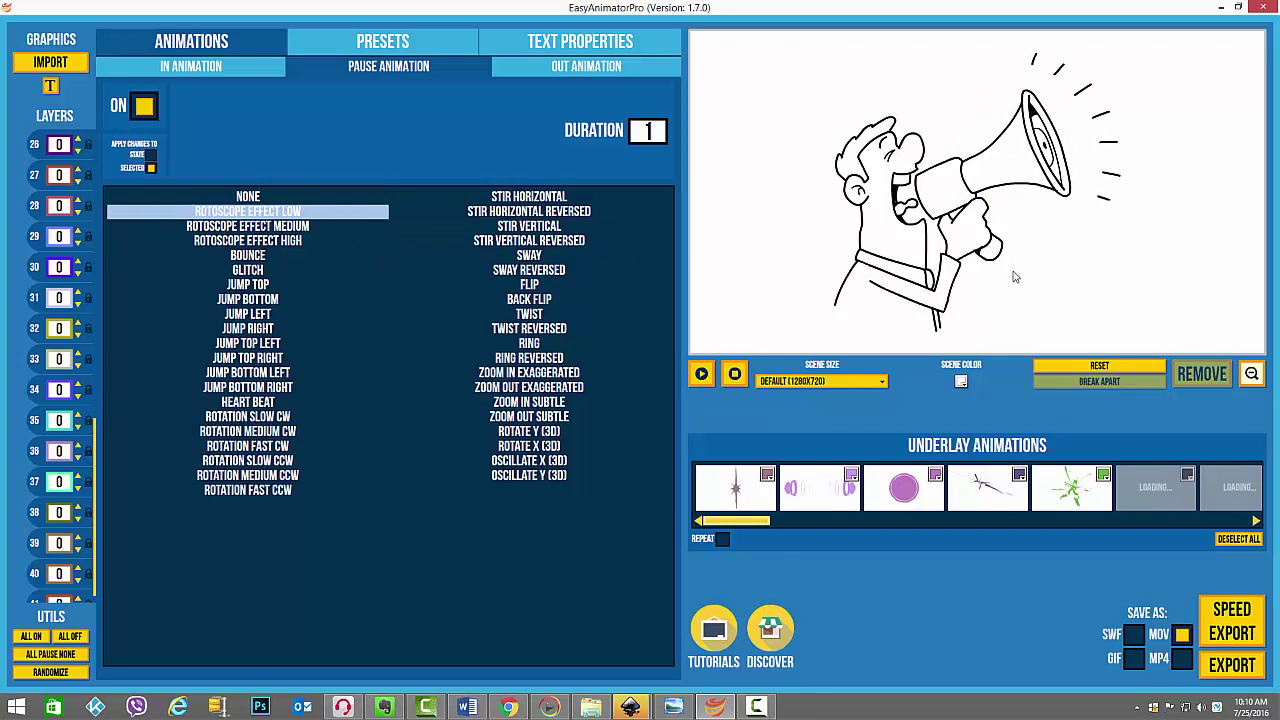
# Step: Set the pause animation of the megaphone's rear section, nearest the man's mouth, to Rotoscope Effect Low
pyautogui.click(934, 180)
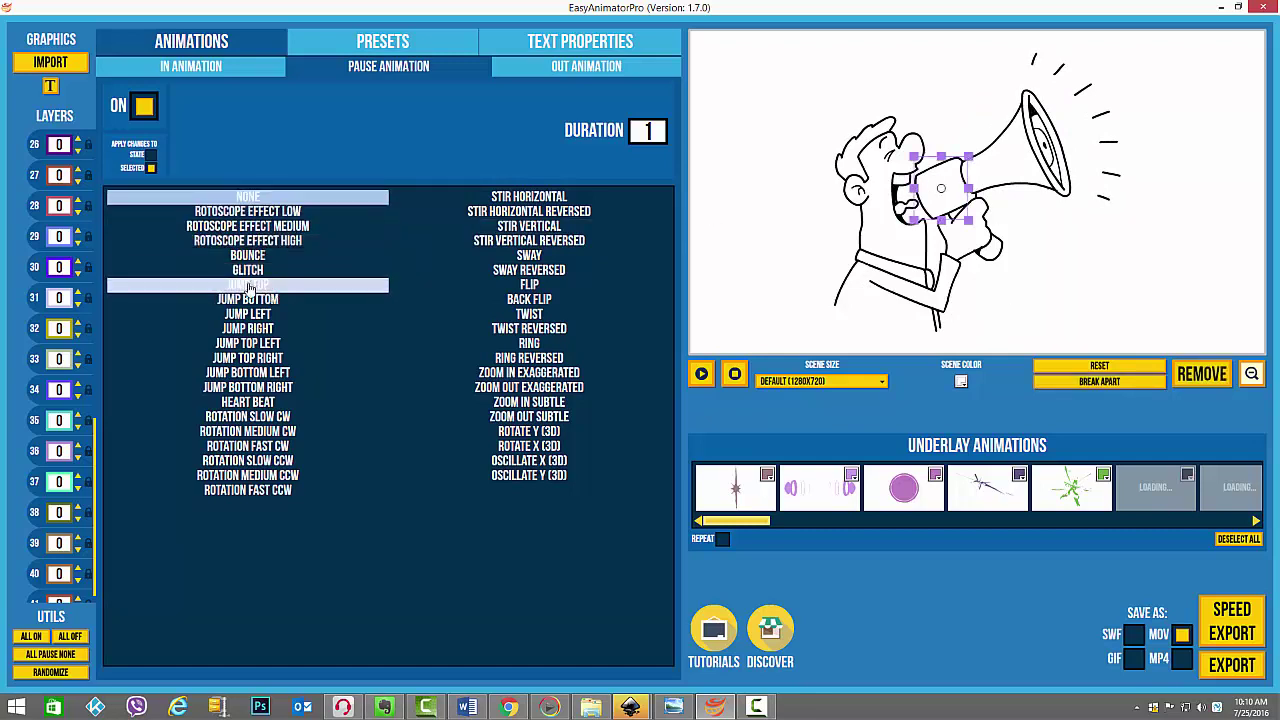
pyautogui.click(258, 216)
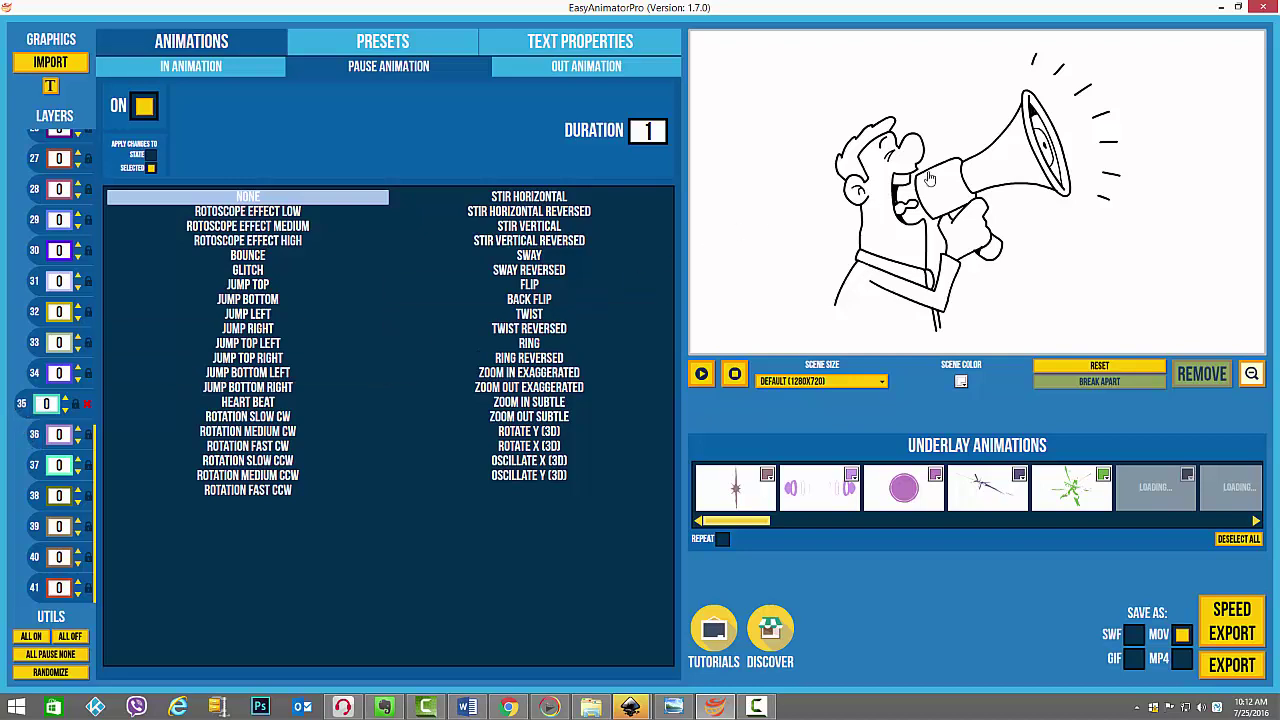
# Step: Find the small eye shapes among the face layers and set the pause animation of layers 35 and 34 to Sway
pyautogui.click(888, 150)
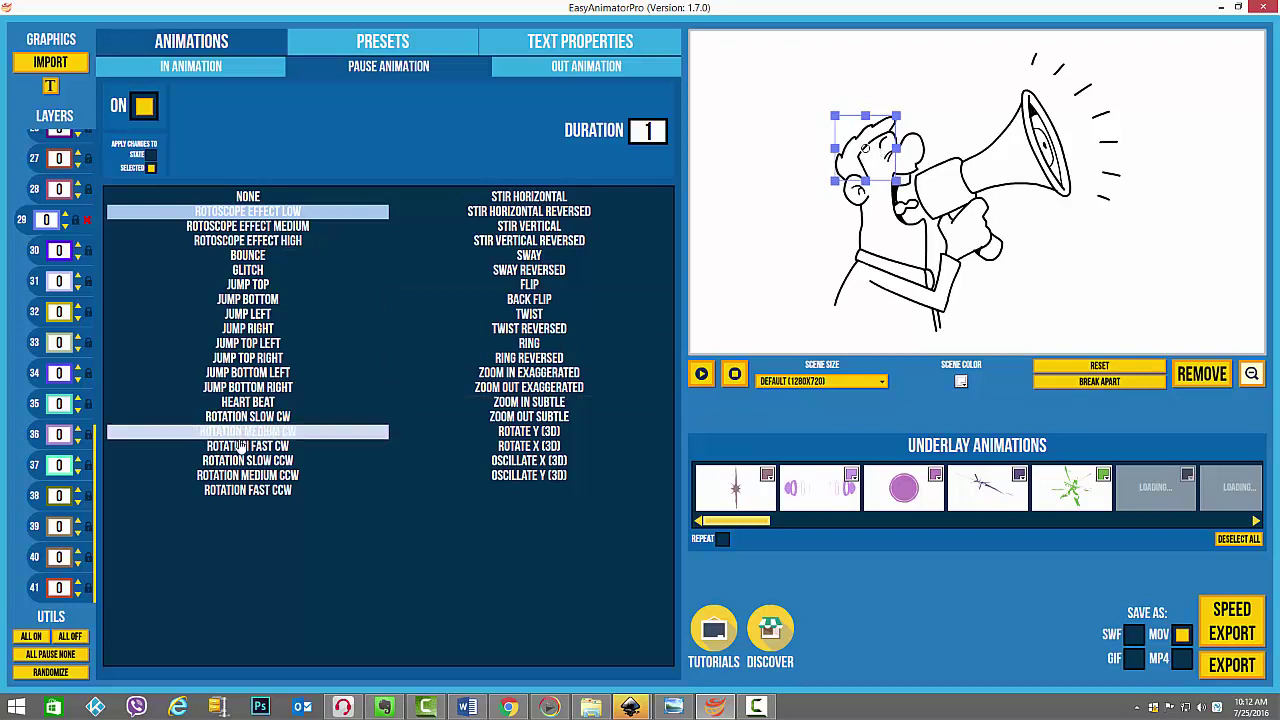
pyautogui.click(35, 405)
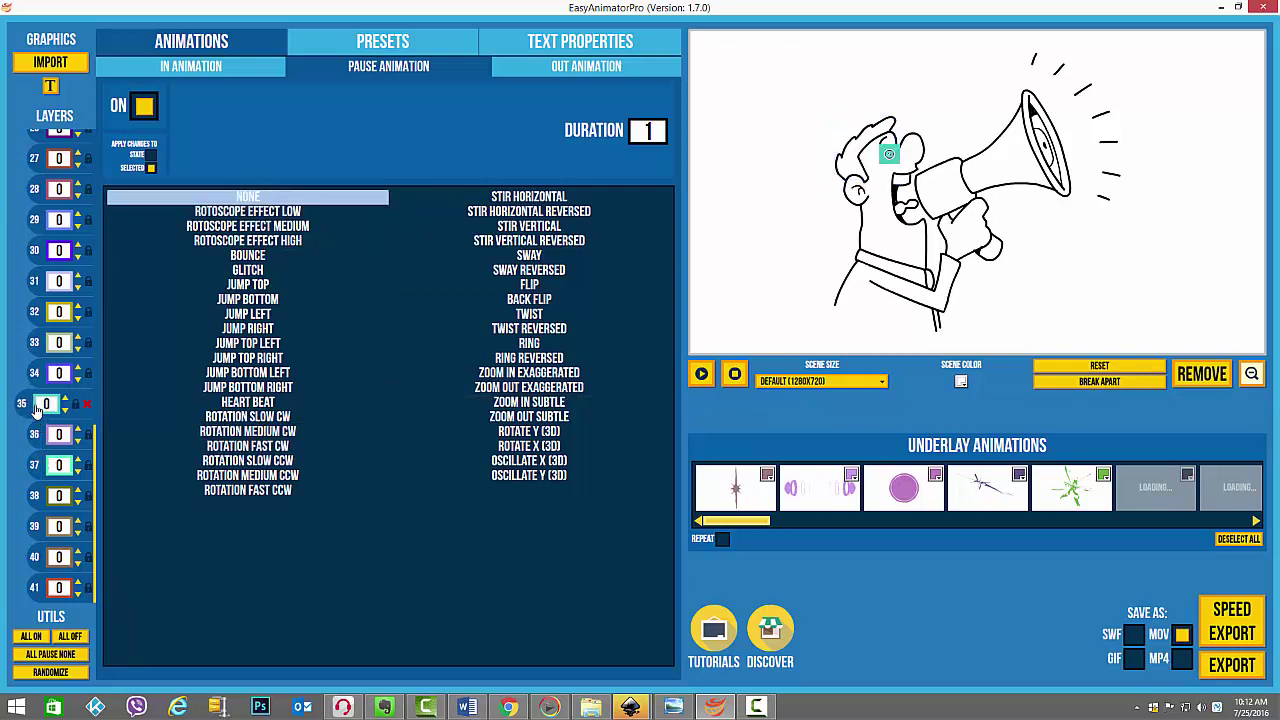
pyautogui.click(37, 375)
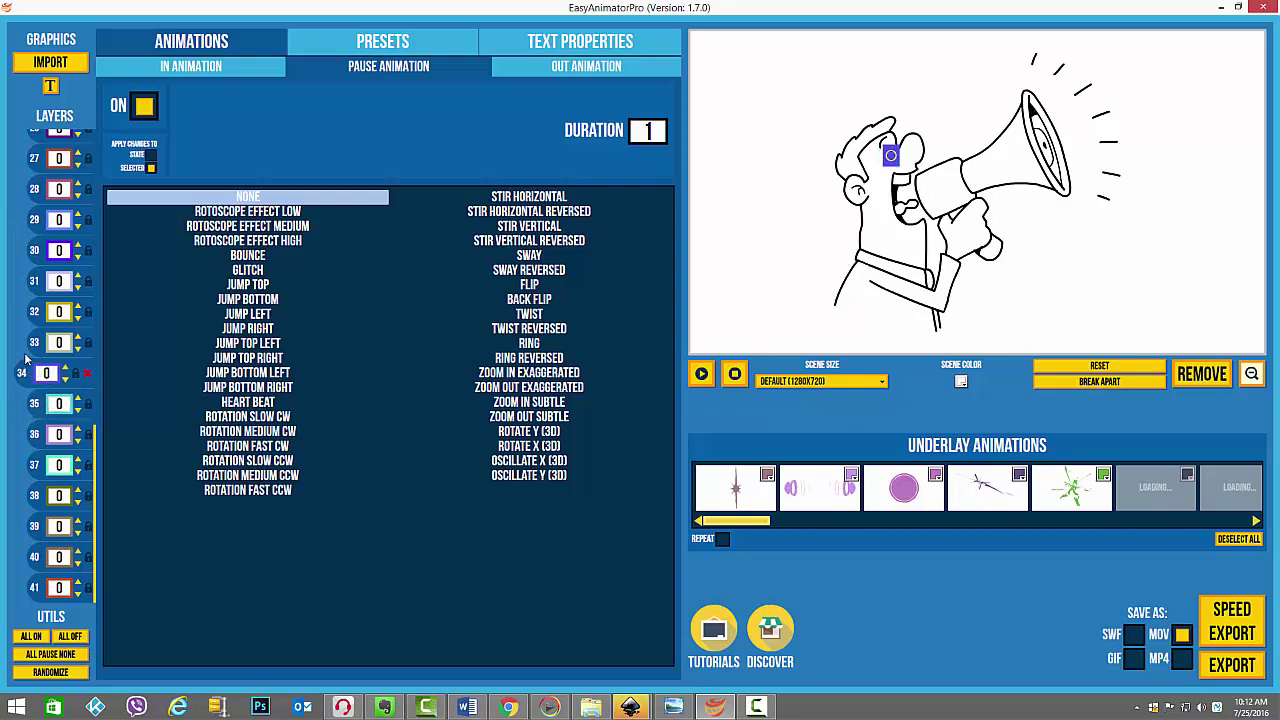
pyautogui.click(34, 344)
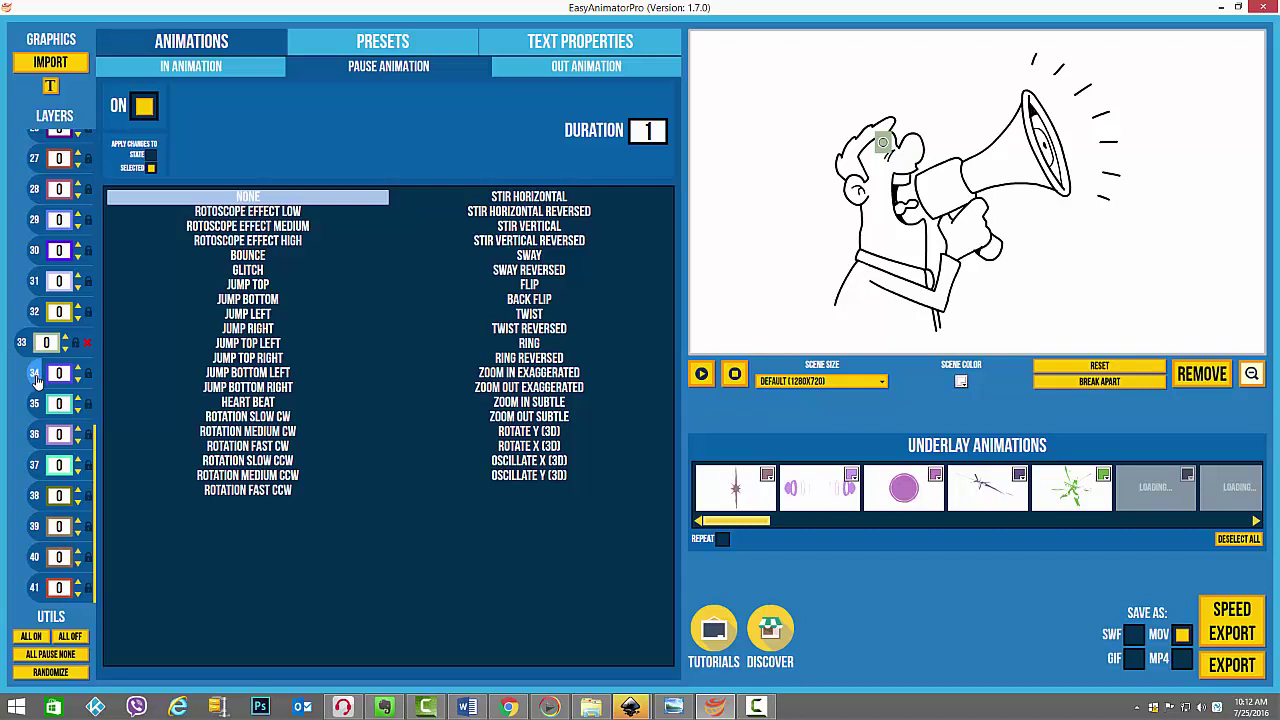
pyautogui.click(35, 376)
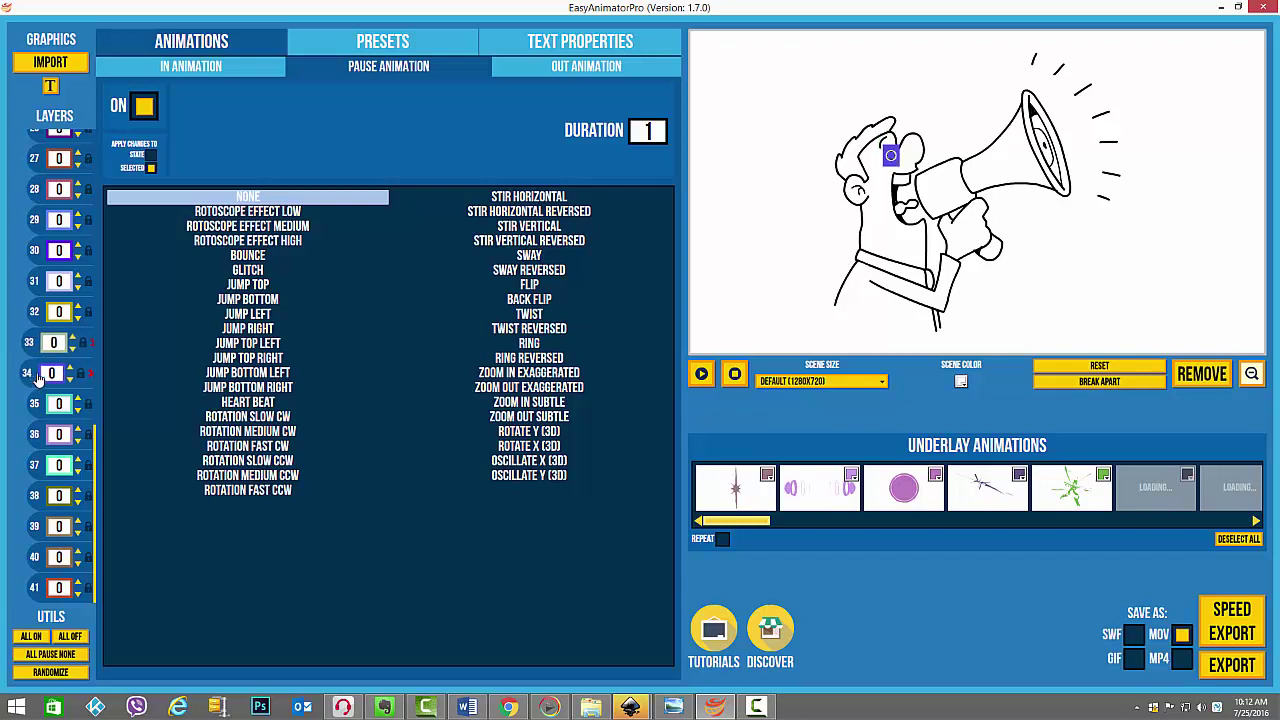
pyautogui.keyDown('shift'); pyautogui.click(30, 404); pyautogui.keyUp('shift')
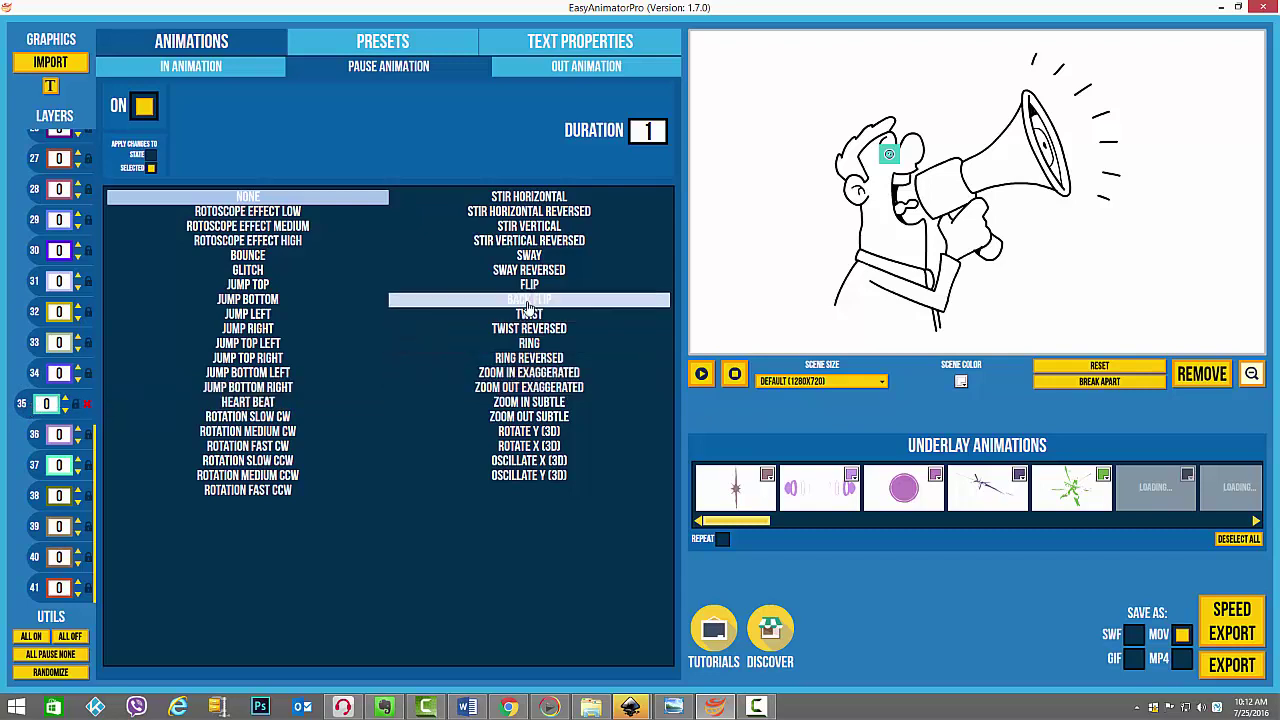
pyautogui.click(548, 258)
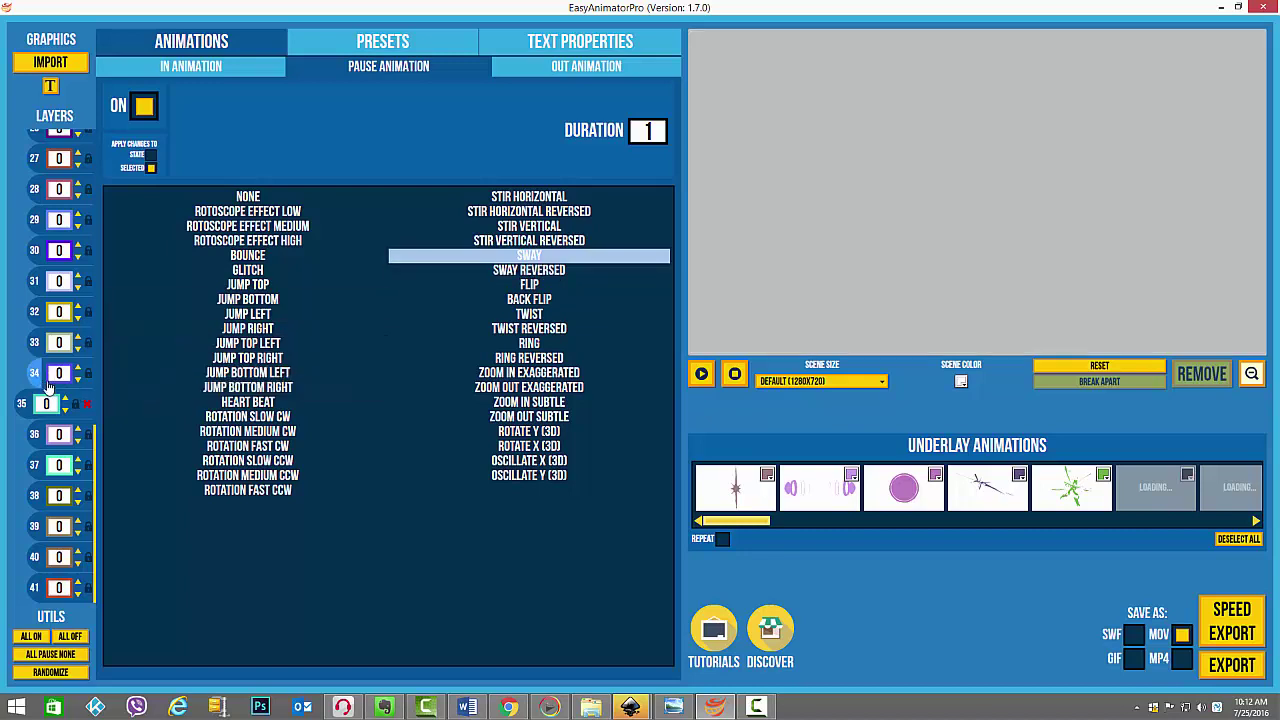
pyautogui.click(35, 375)
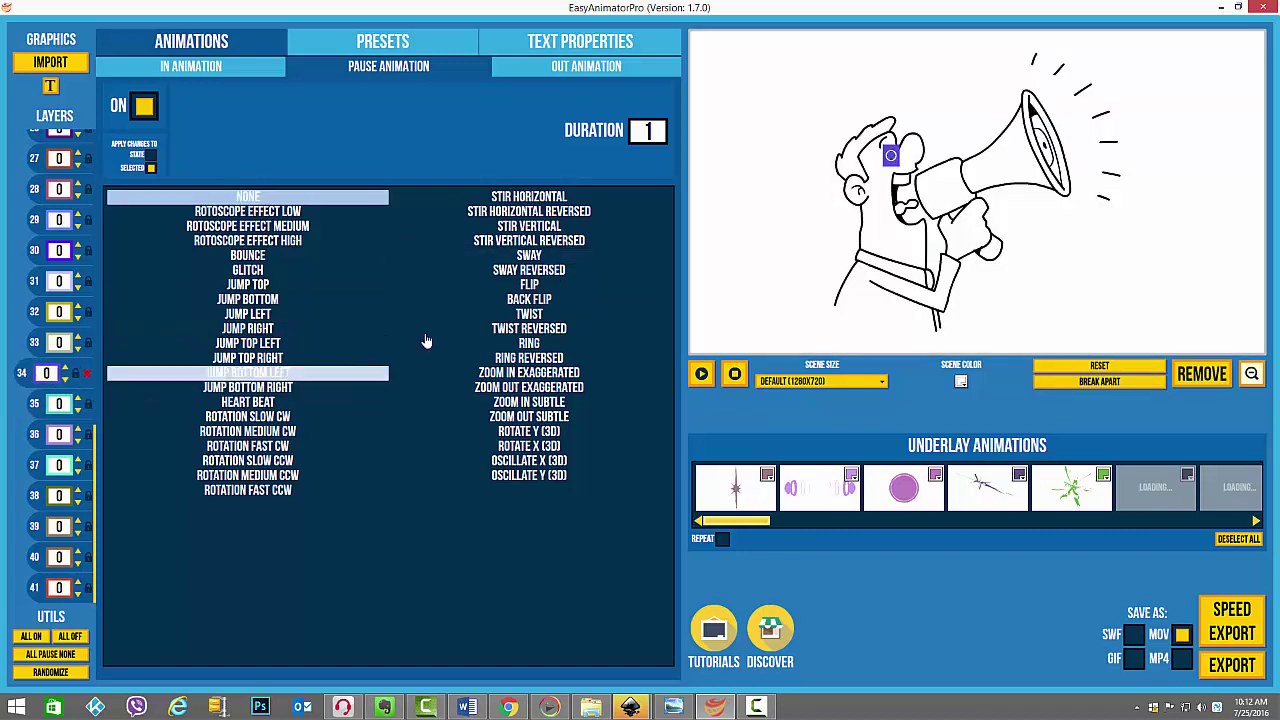
pyautogui.click(550, 258)
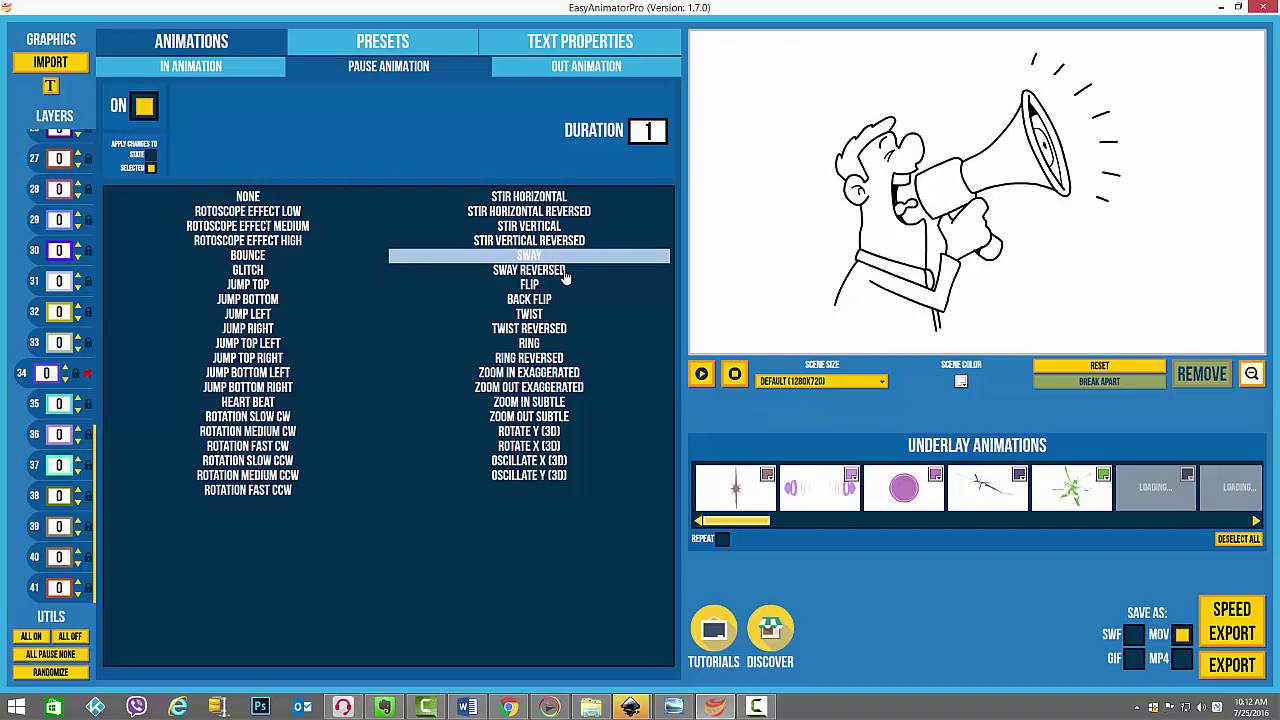
pyautogui.click(881, 161)
pyautogui.click(143, 335)
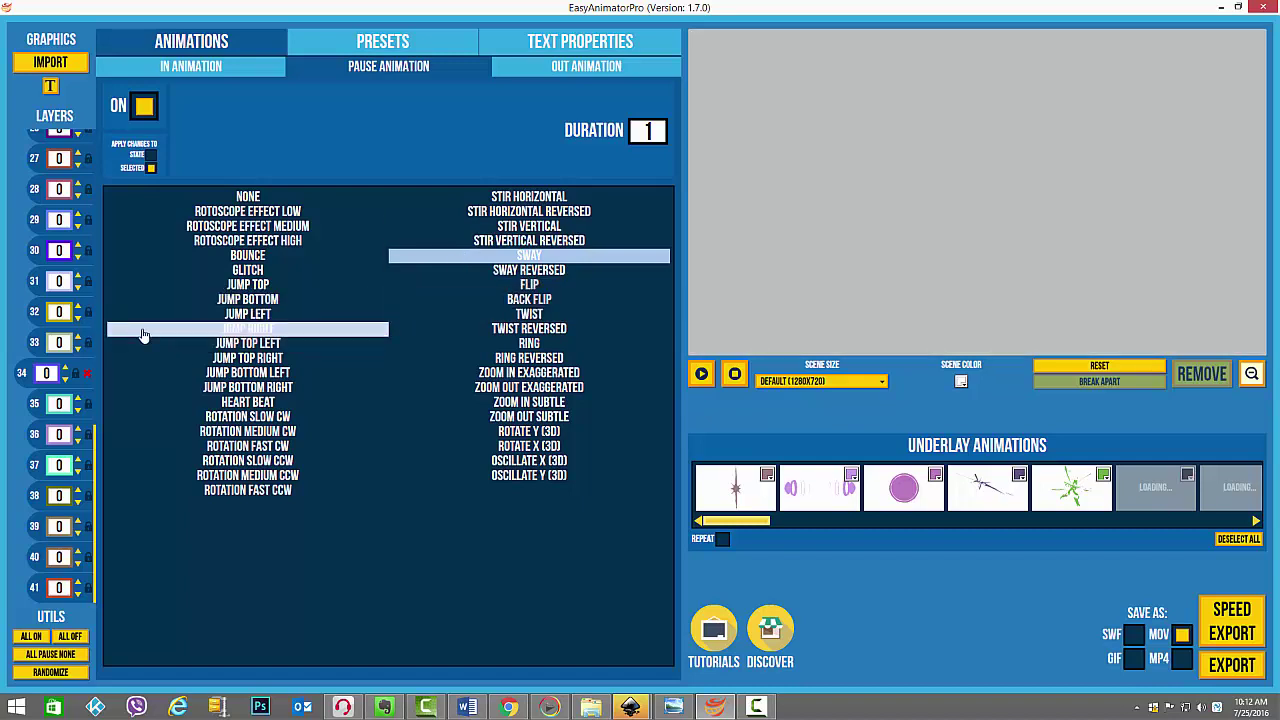
# Step: Set the pause animation of layer 33, the small shape above the man's eye, to Twist Reversed
pyautogui.click(35, 343)
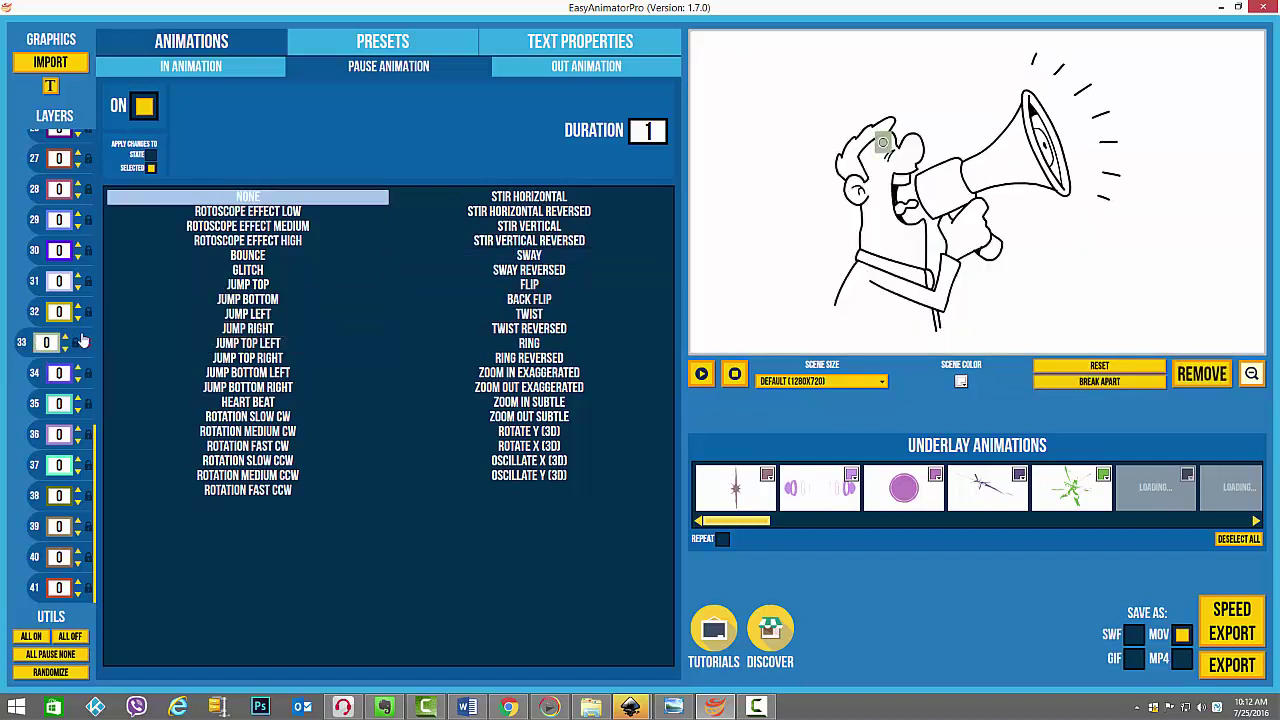
pyautogui.click(537, 320)
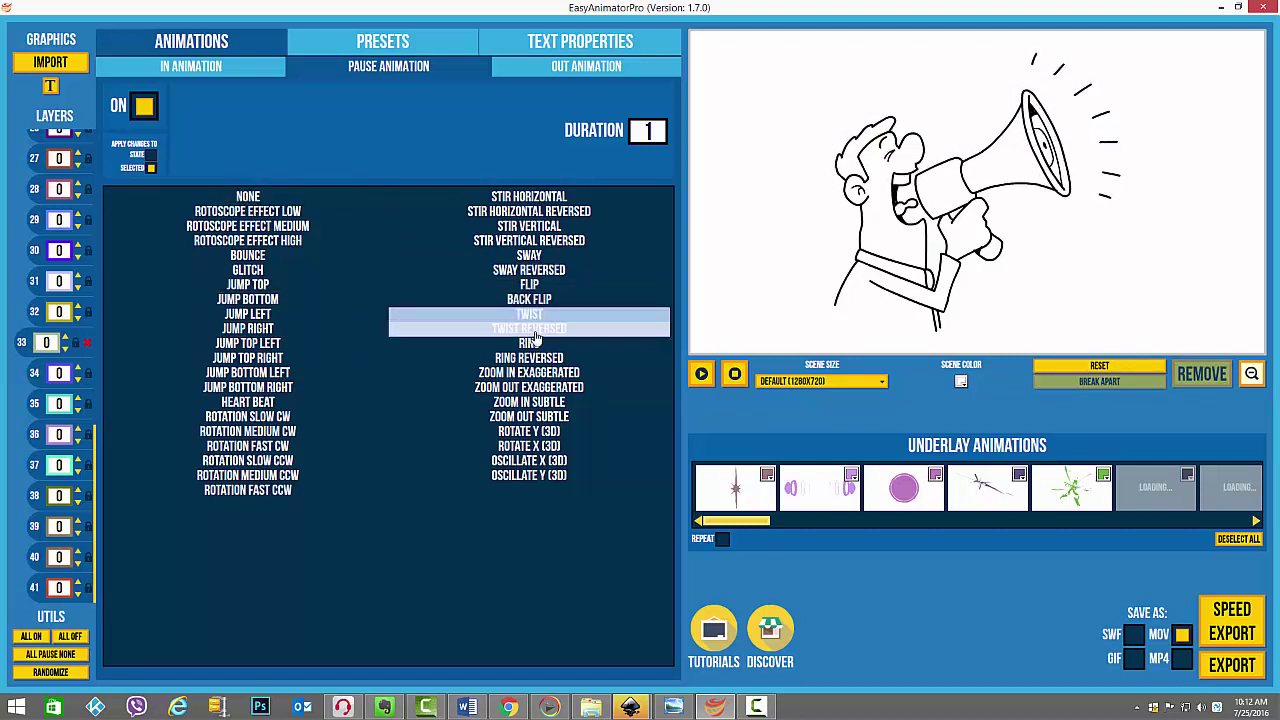
pyautogui.click(537, 330)
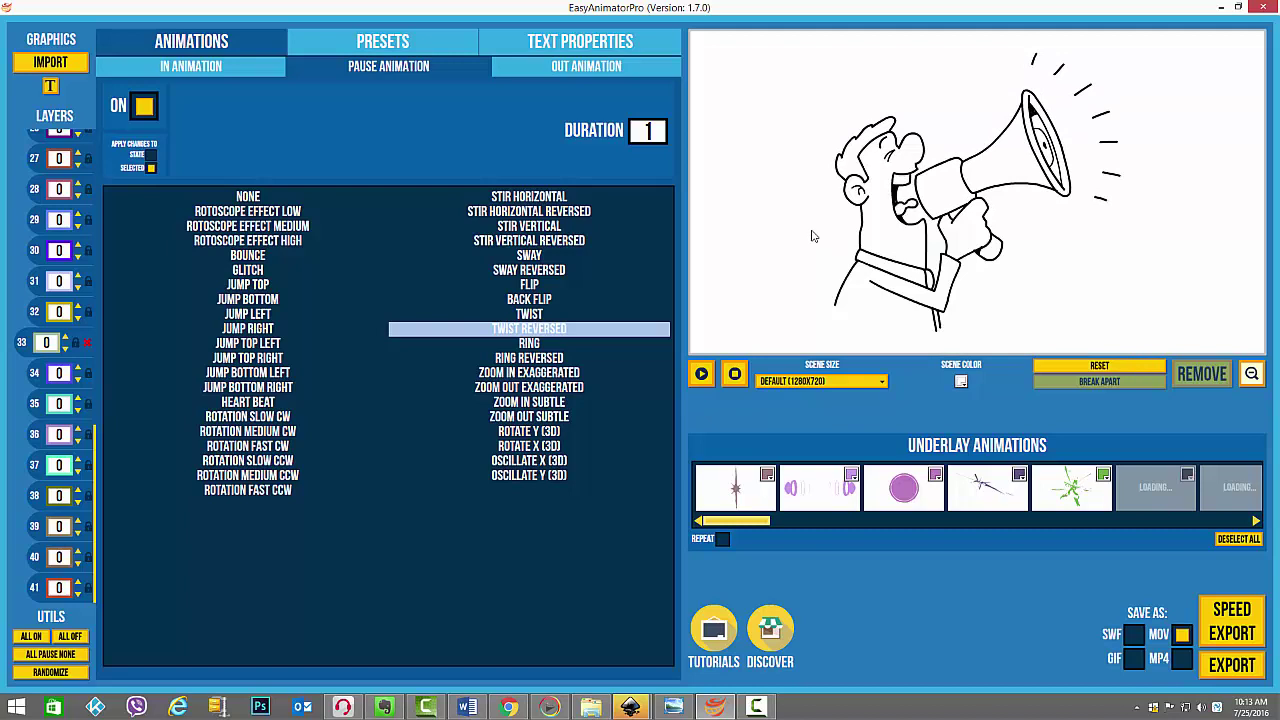
# Step: Set the pause animation of layers 18, 20 and 19, covering the hand and its adjoining details, to Rotoscope Effect Low
pyautogui.click(978, 250)
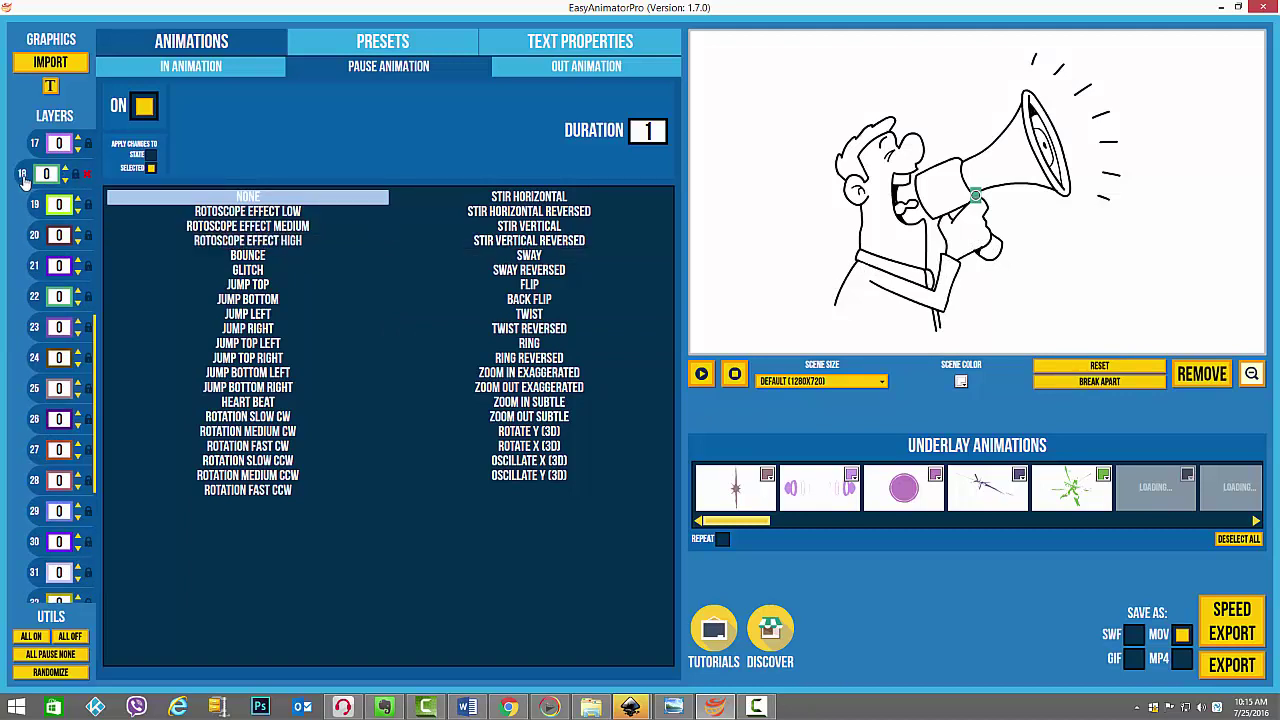
pyautogui.click(215, 213)
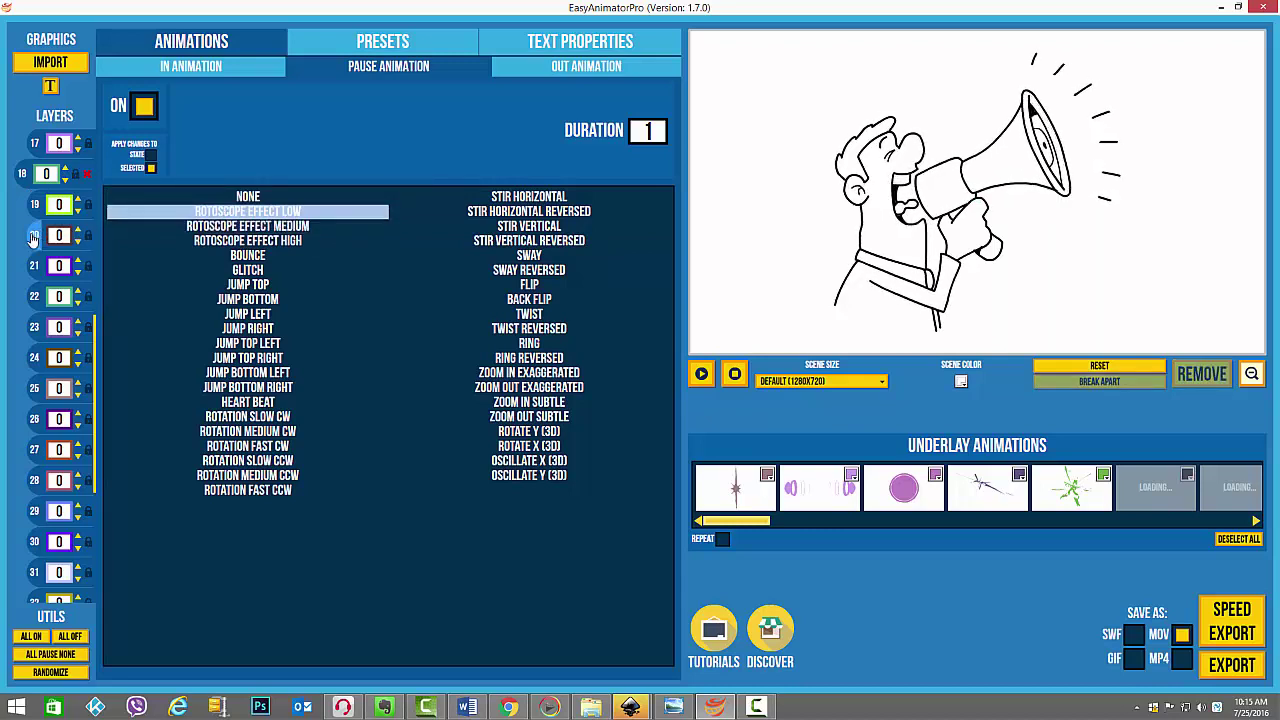
pyautogui.click(33, 237)
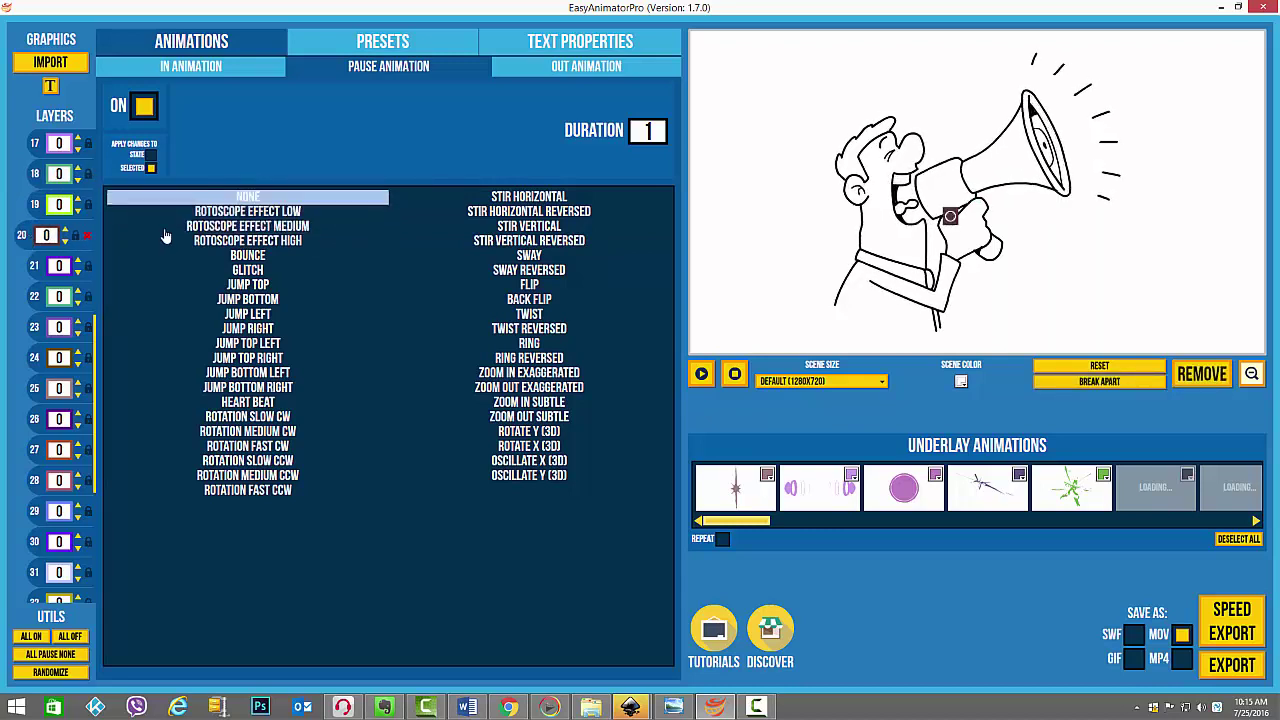
pyautogui.click(214, 213)
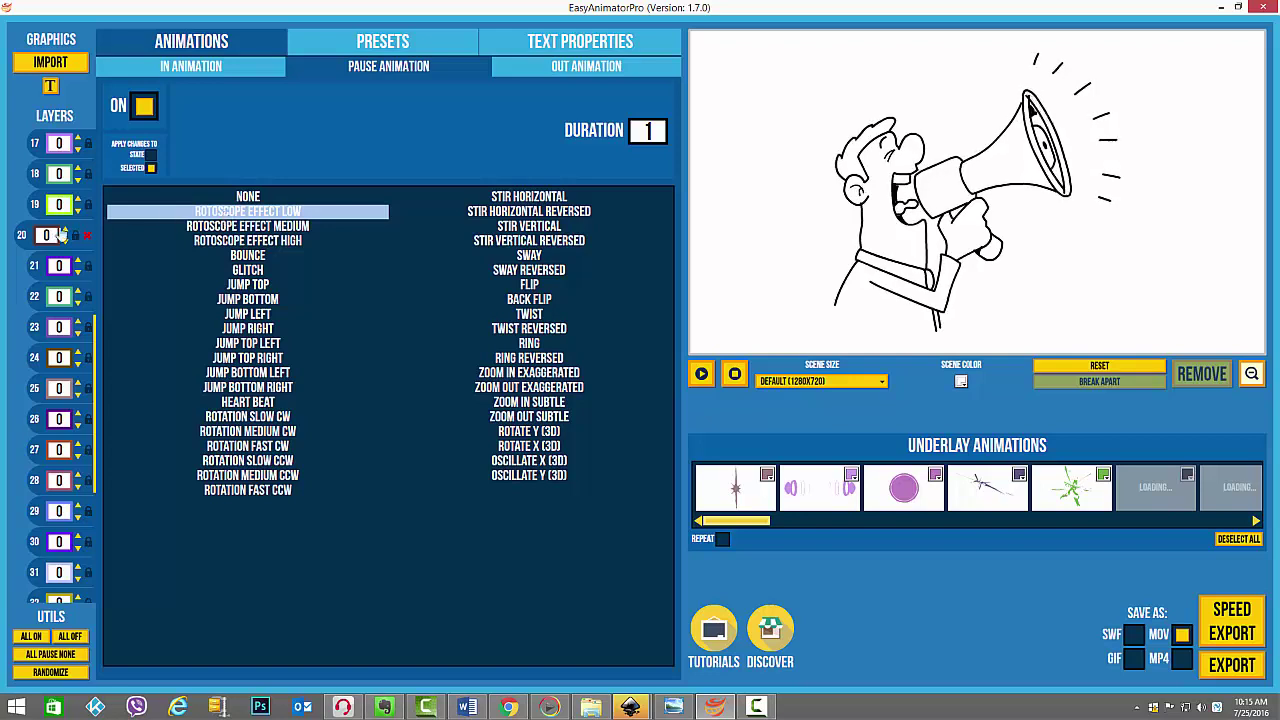
pyautogui.click(37, 205)
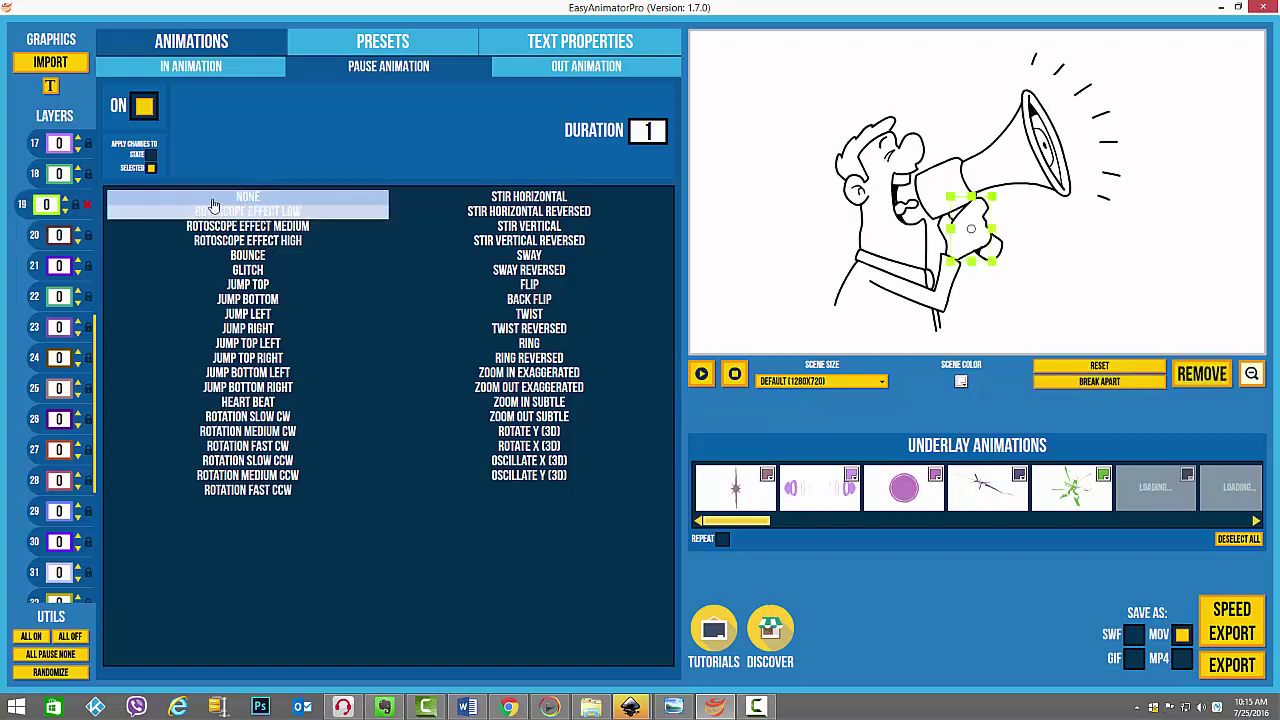
pyautogui.click(222, 213)
# Step: Apply the Rotoscope Effect Low pause animation to layers 22 and 23 at the base of the torso and layer 24 at the back shoulder
pyautogui.click(34, 297)
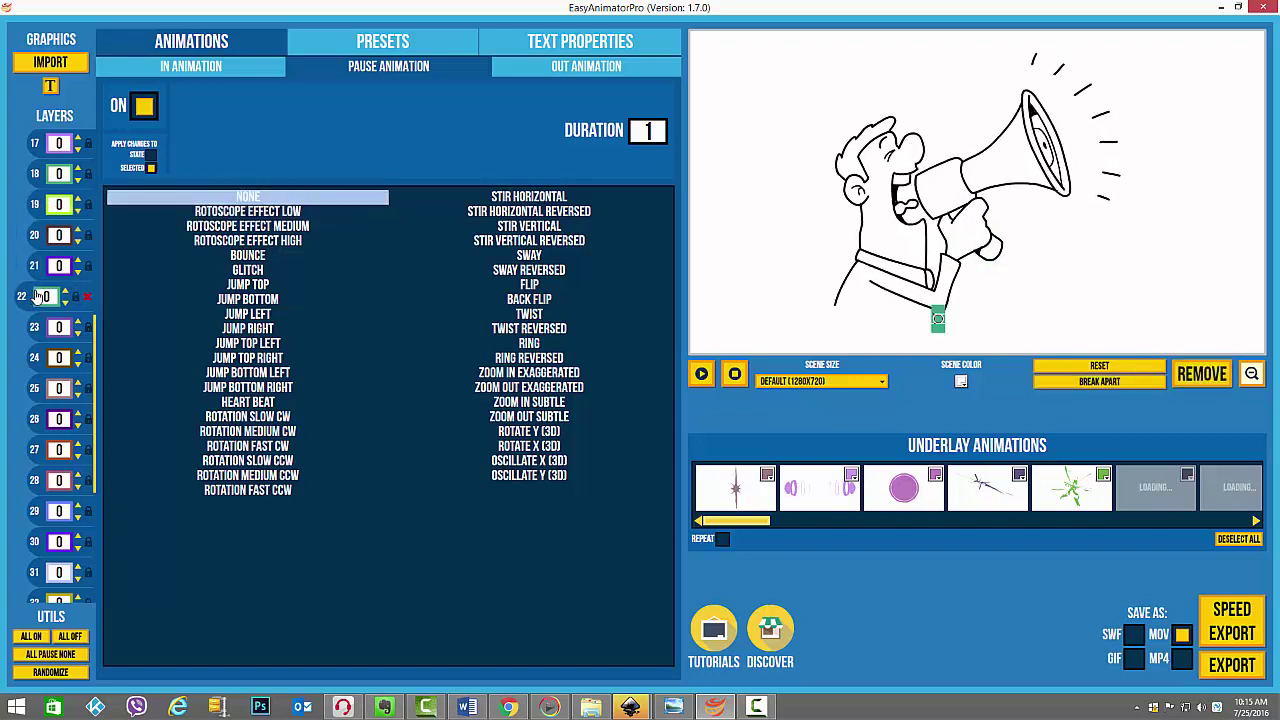
pyautogui.click(220, 212)
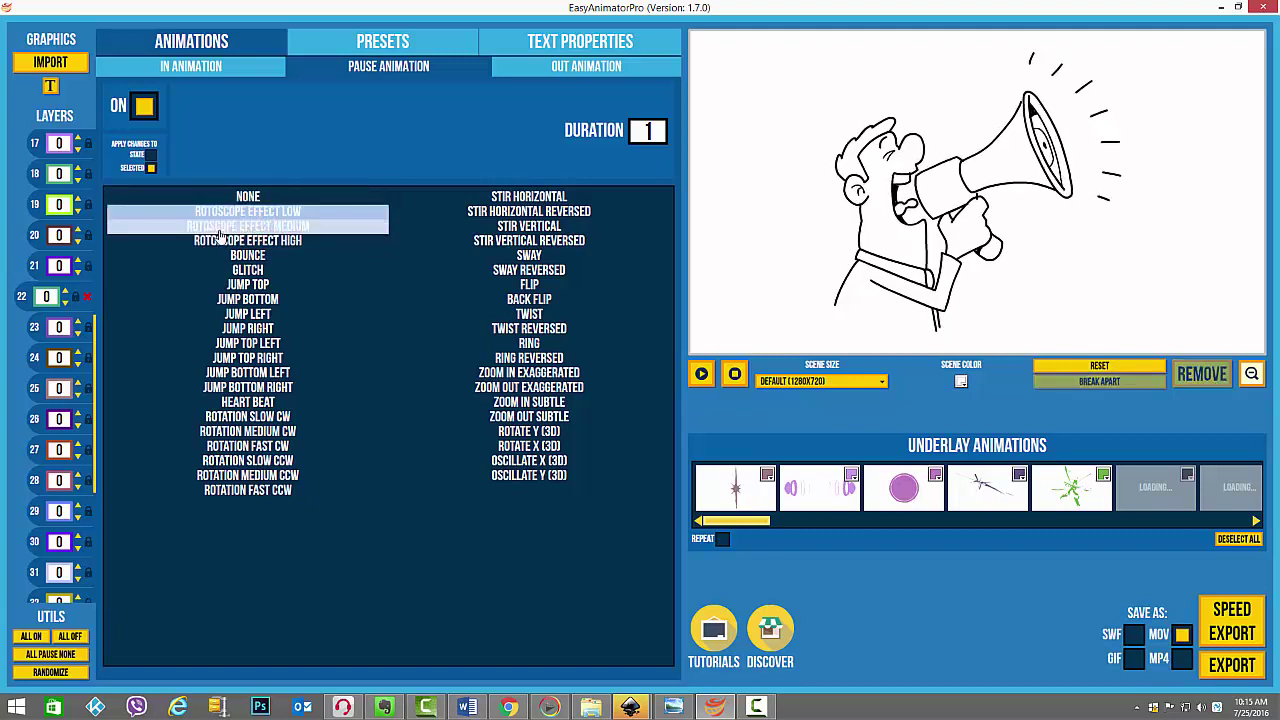
pyautogui.click(34, 327)
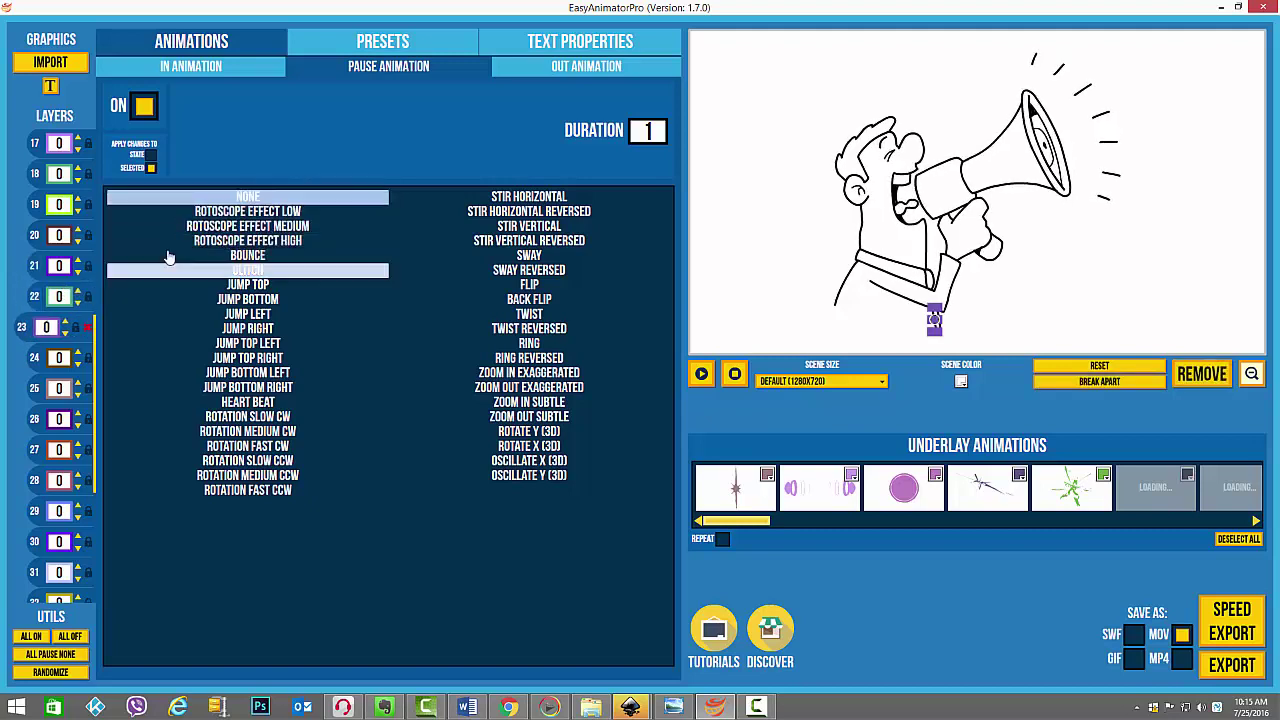
pyautogui.click(248, 212)
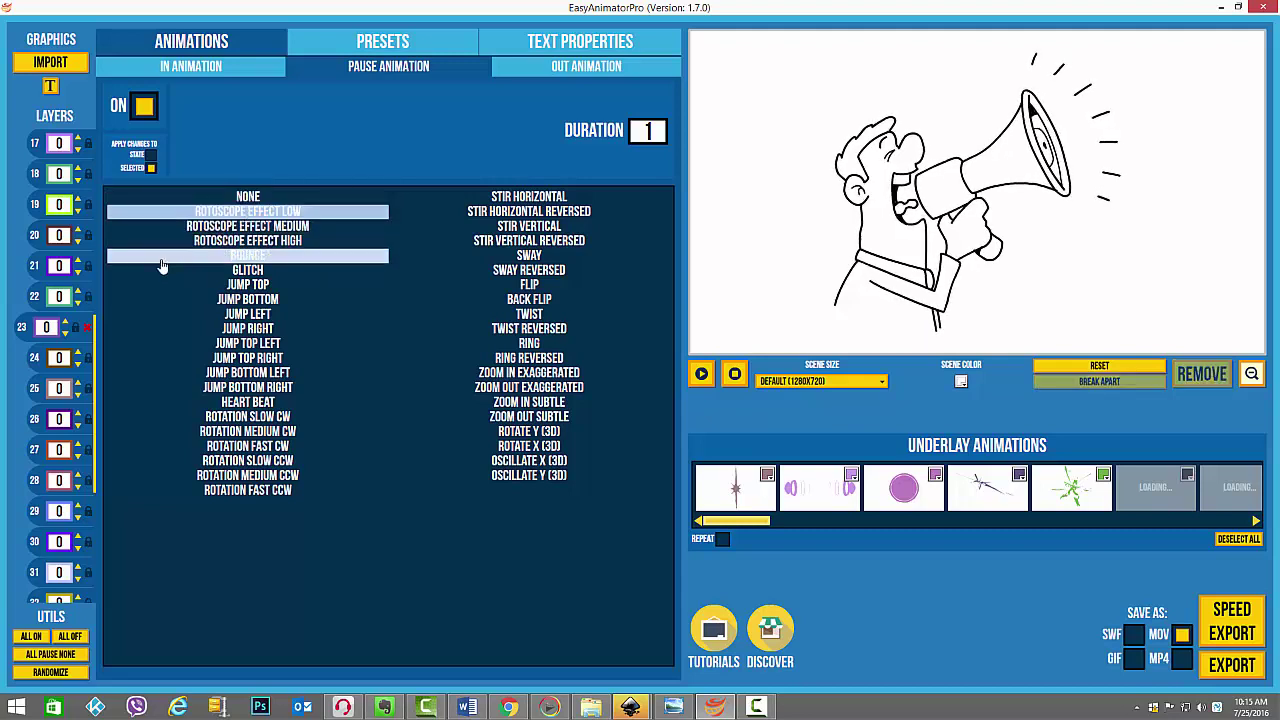
pyautogui.click(34, 357)
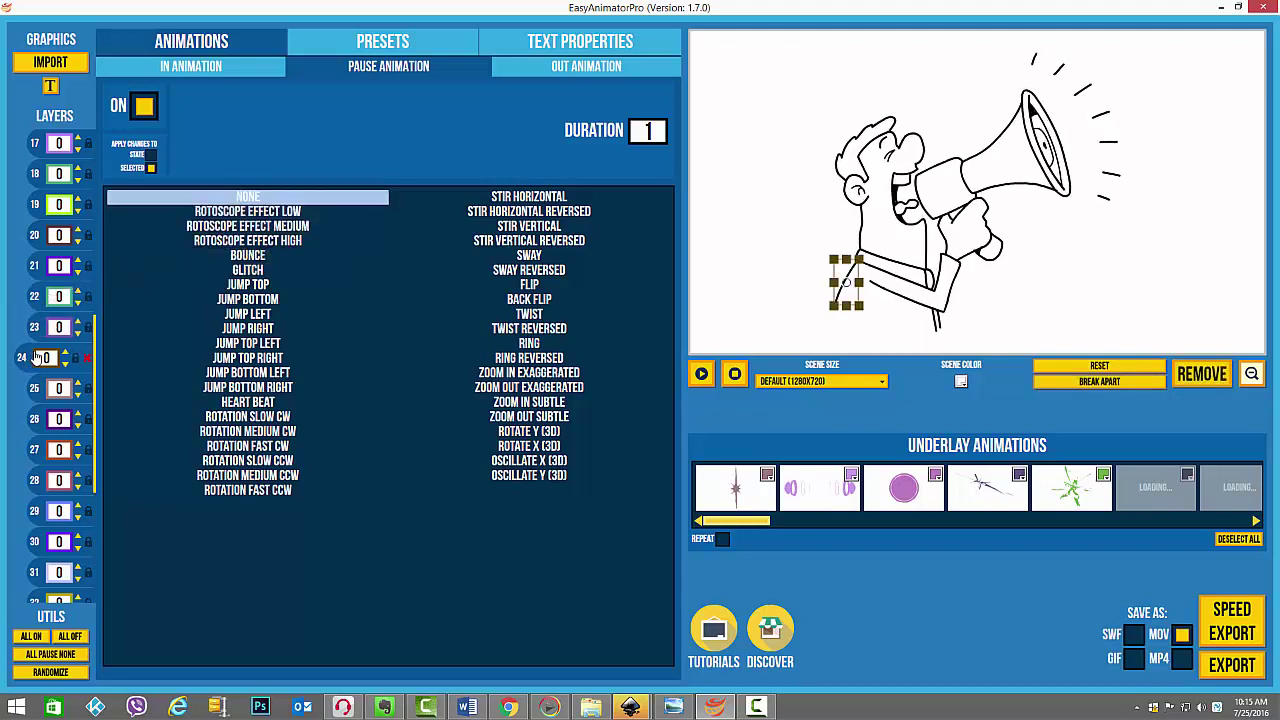
pyautogui.click(235, 212)
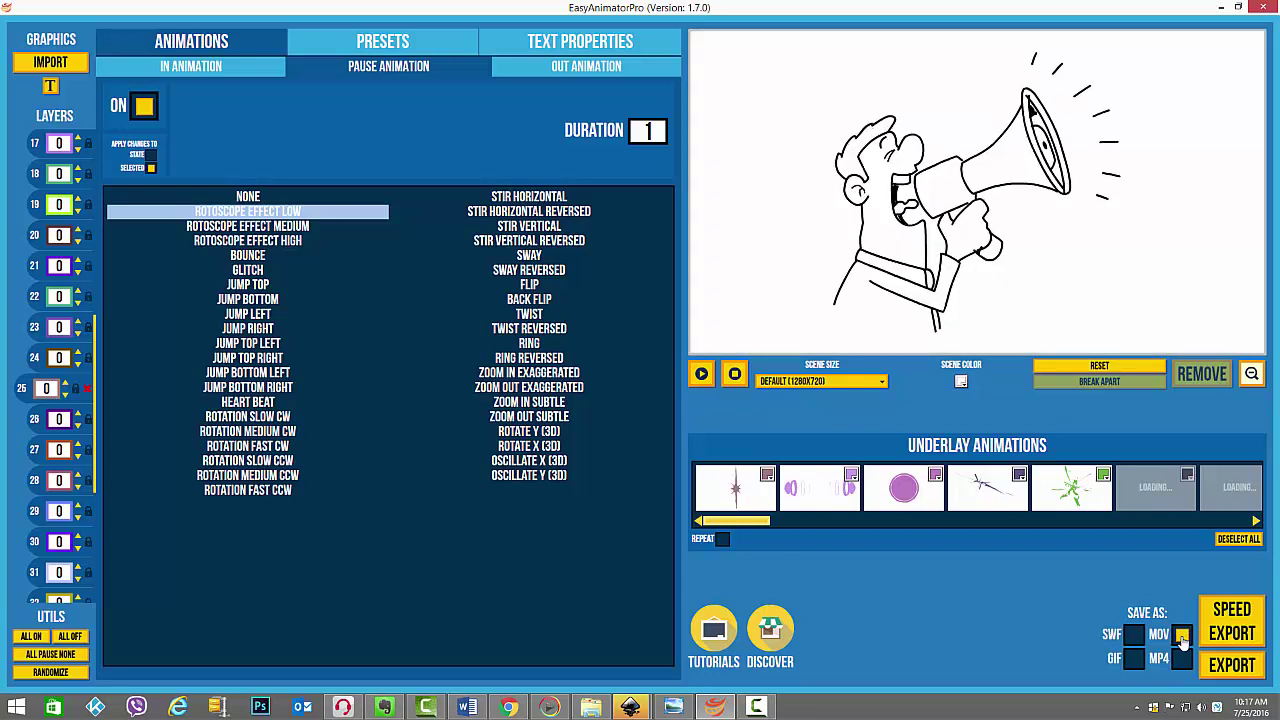
# Step: Start a standard export of the animation in MOV format
pyautogui.click(1234, 666)
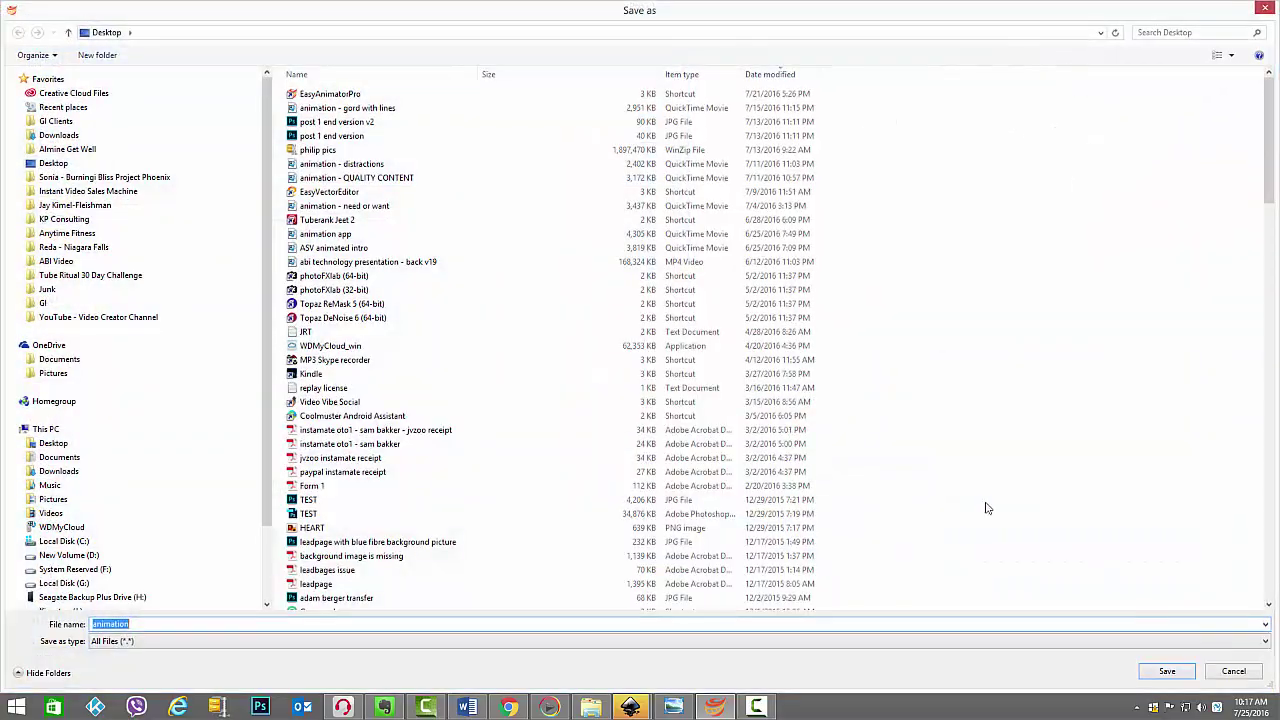